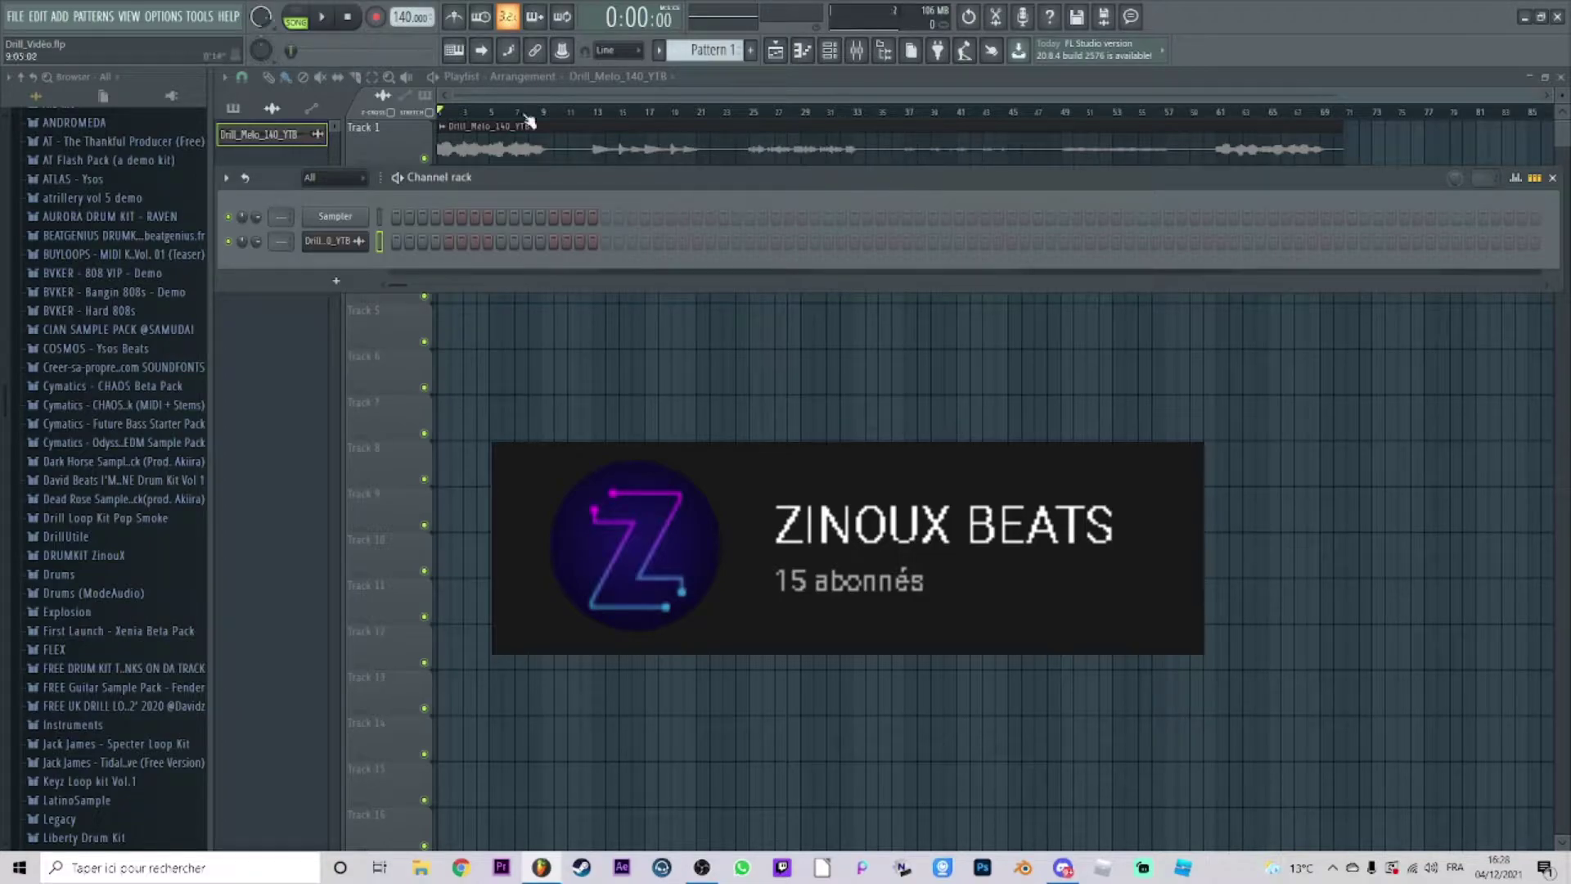
Close the channel rack and list the patterns in the playlist's clip picker.
click(1552, 178)
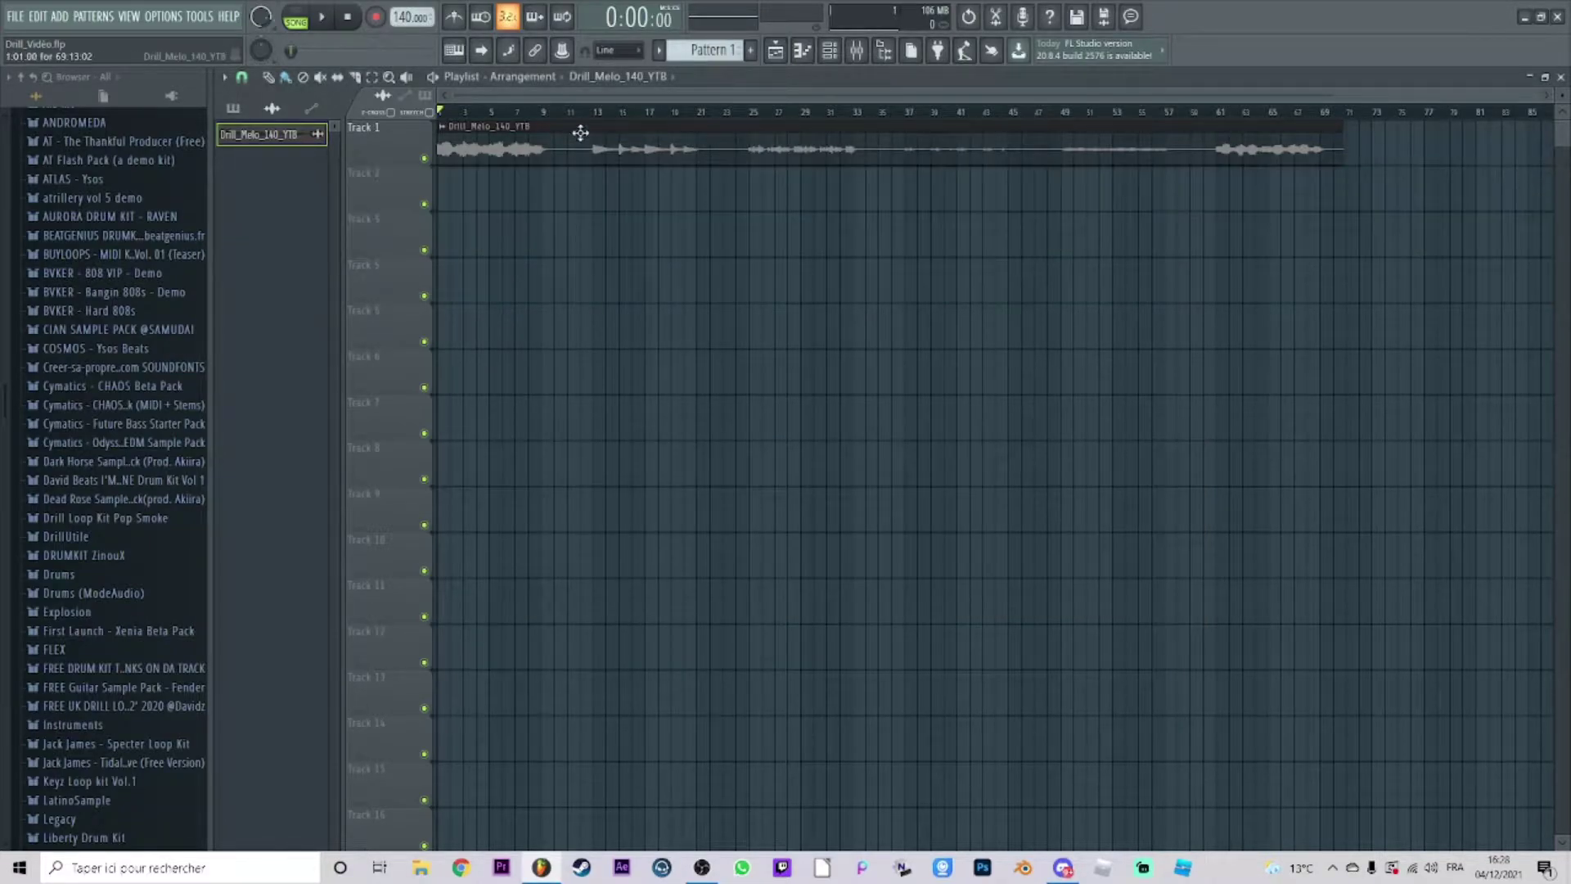
click(254, 109)
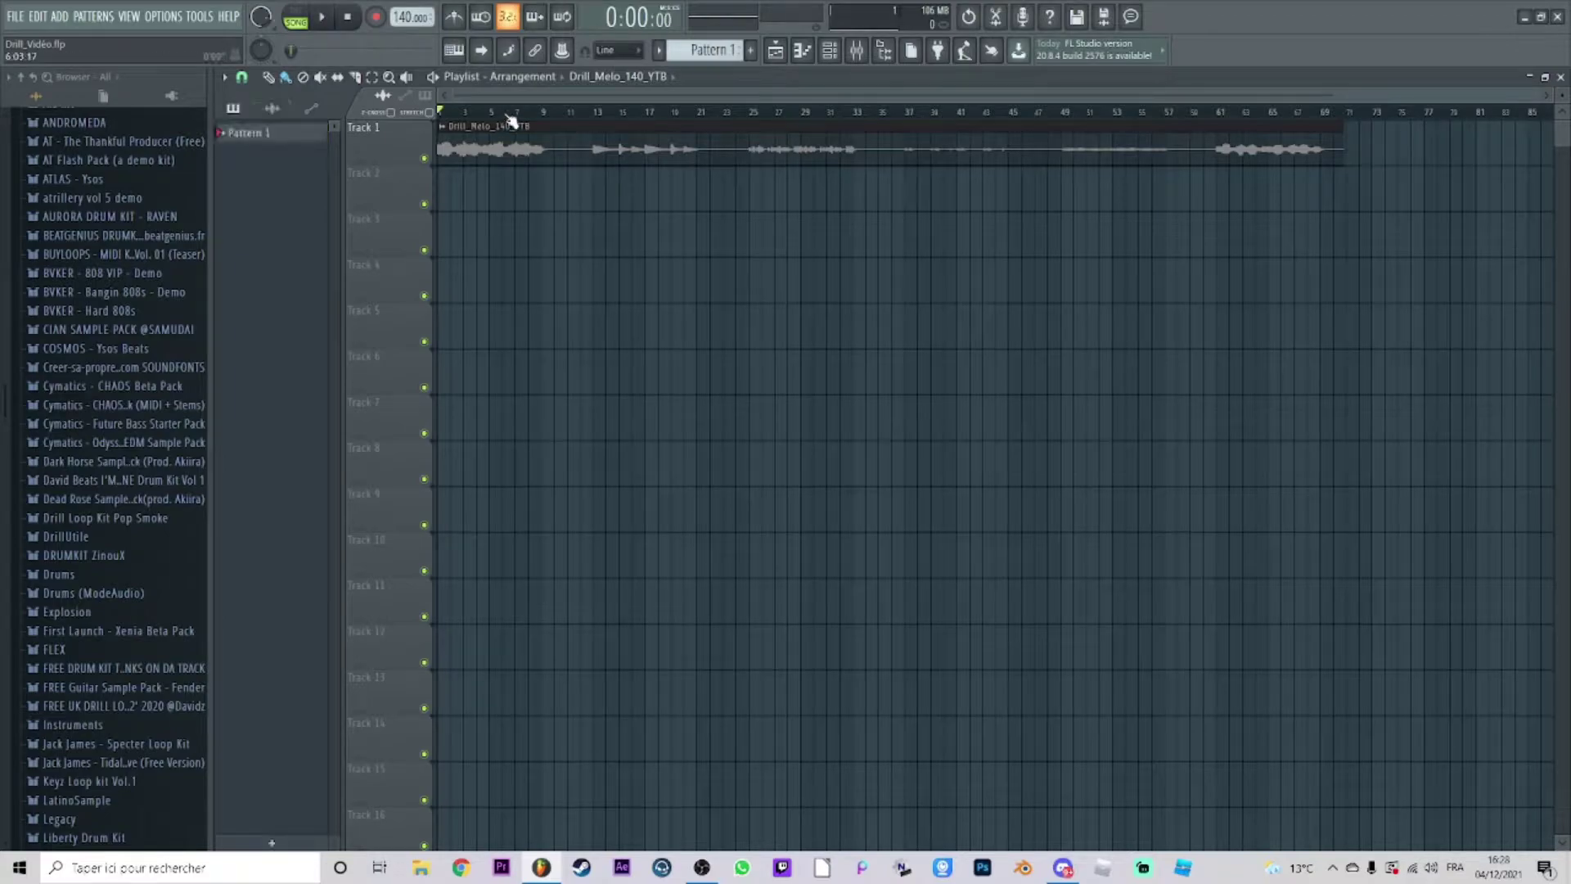
Play the Drill_Melo_140_YTB melody clip from the start through its first section.
scroll(484, 119, up, 3)
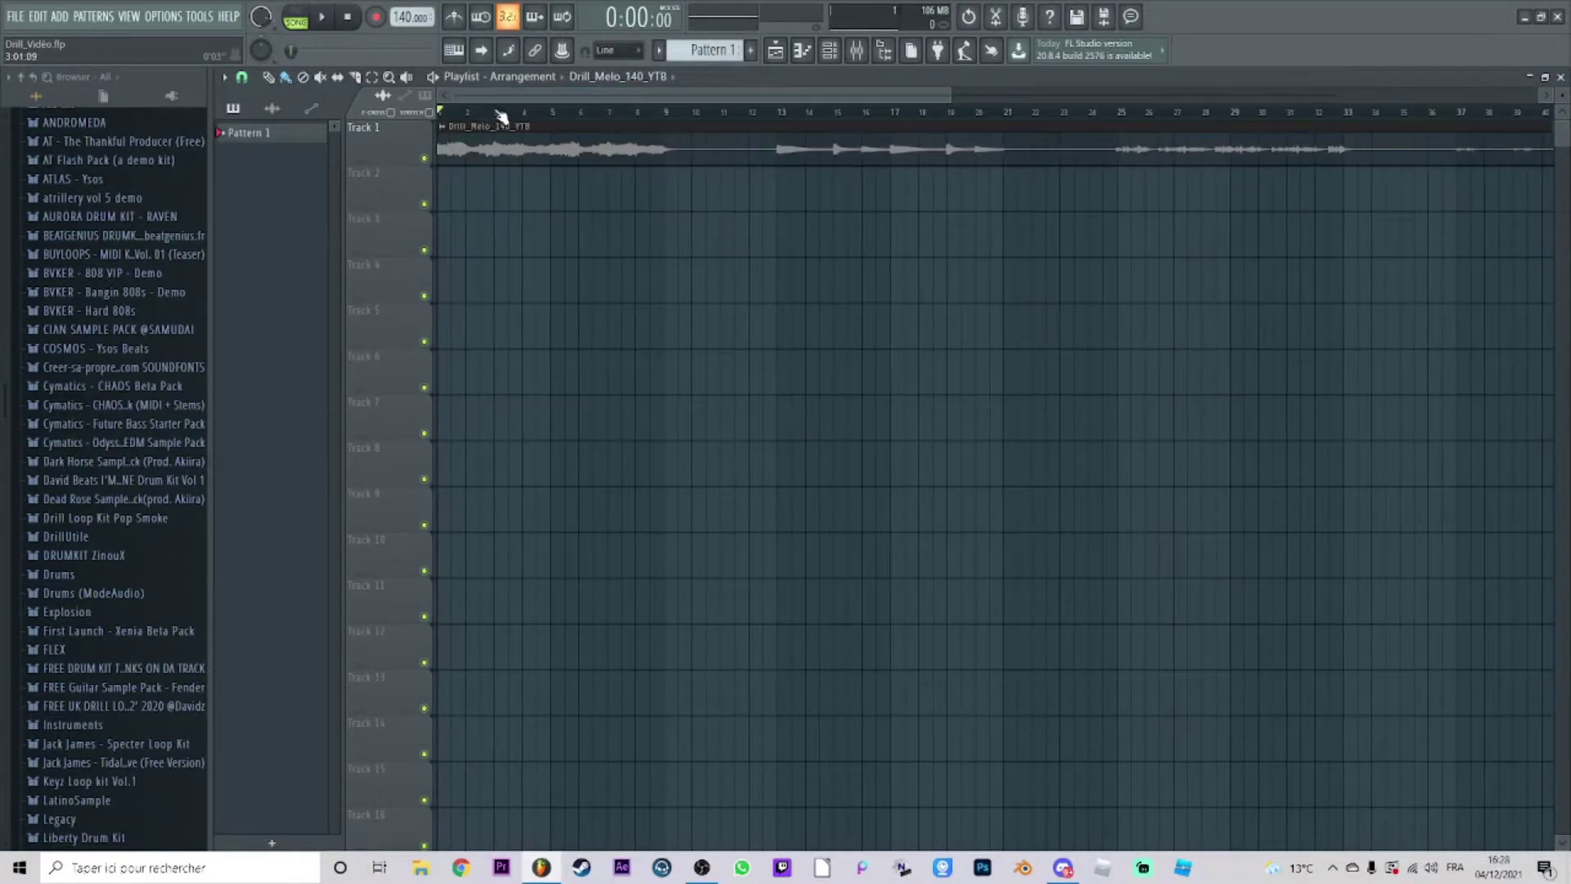
scroll(503, 119, up, 4)
scroll(536, 119, down, 4)
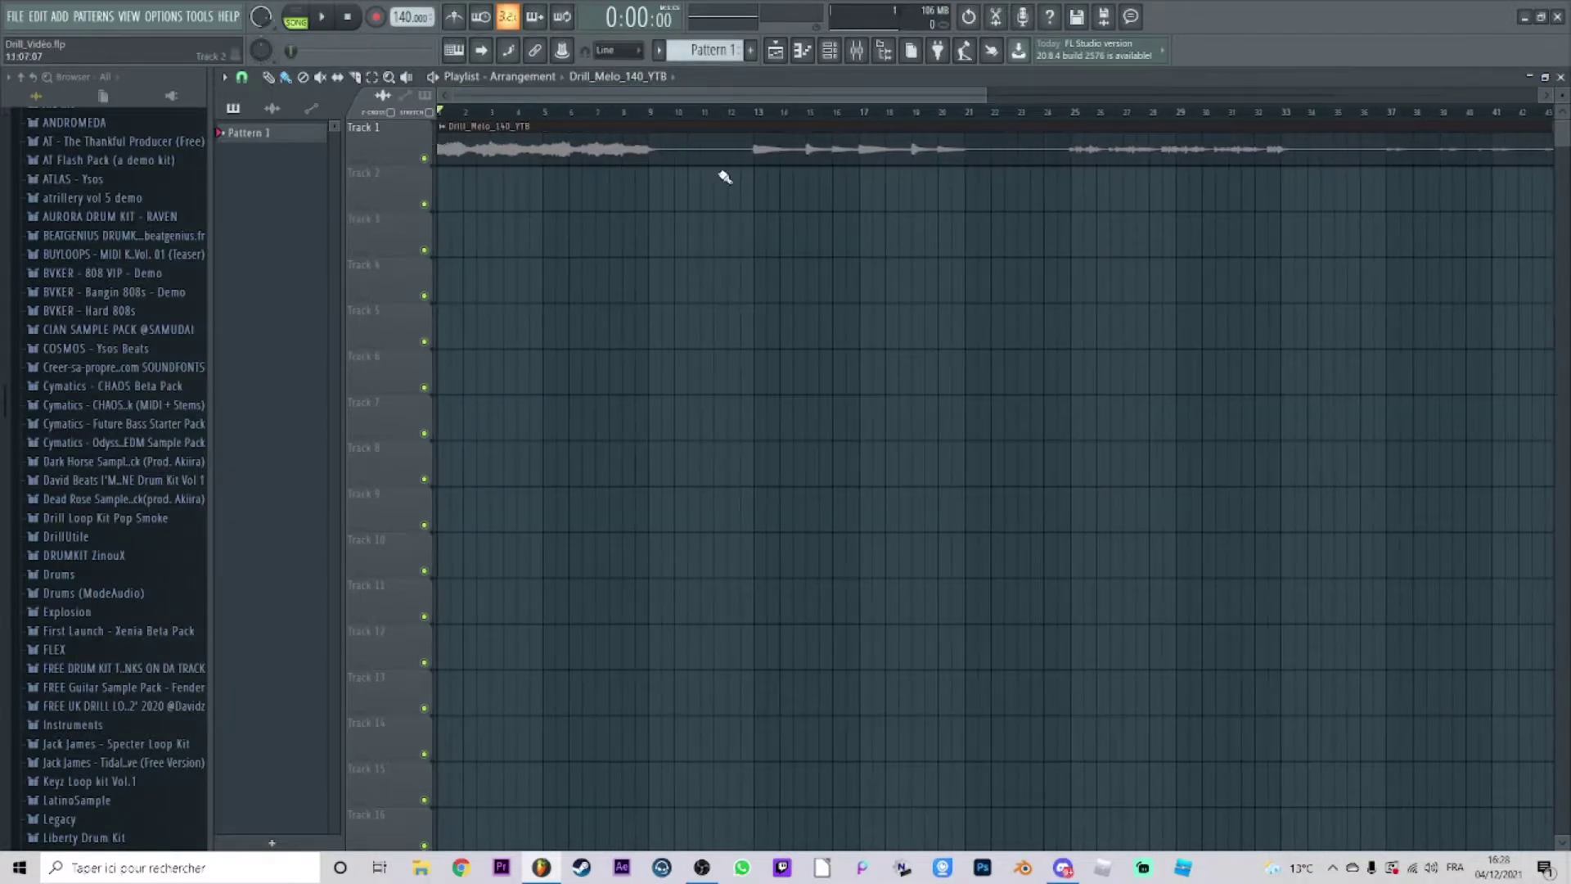
scroll(631, 116, down, 3)
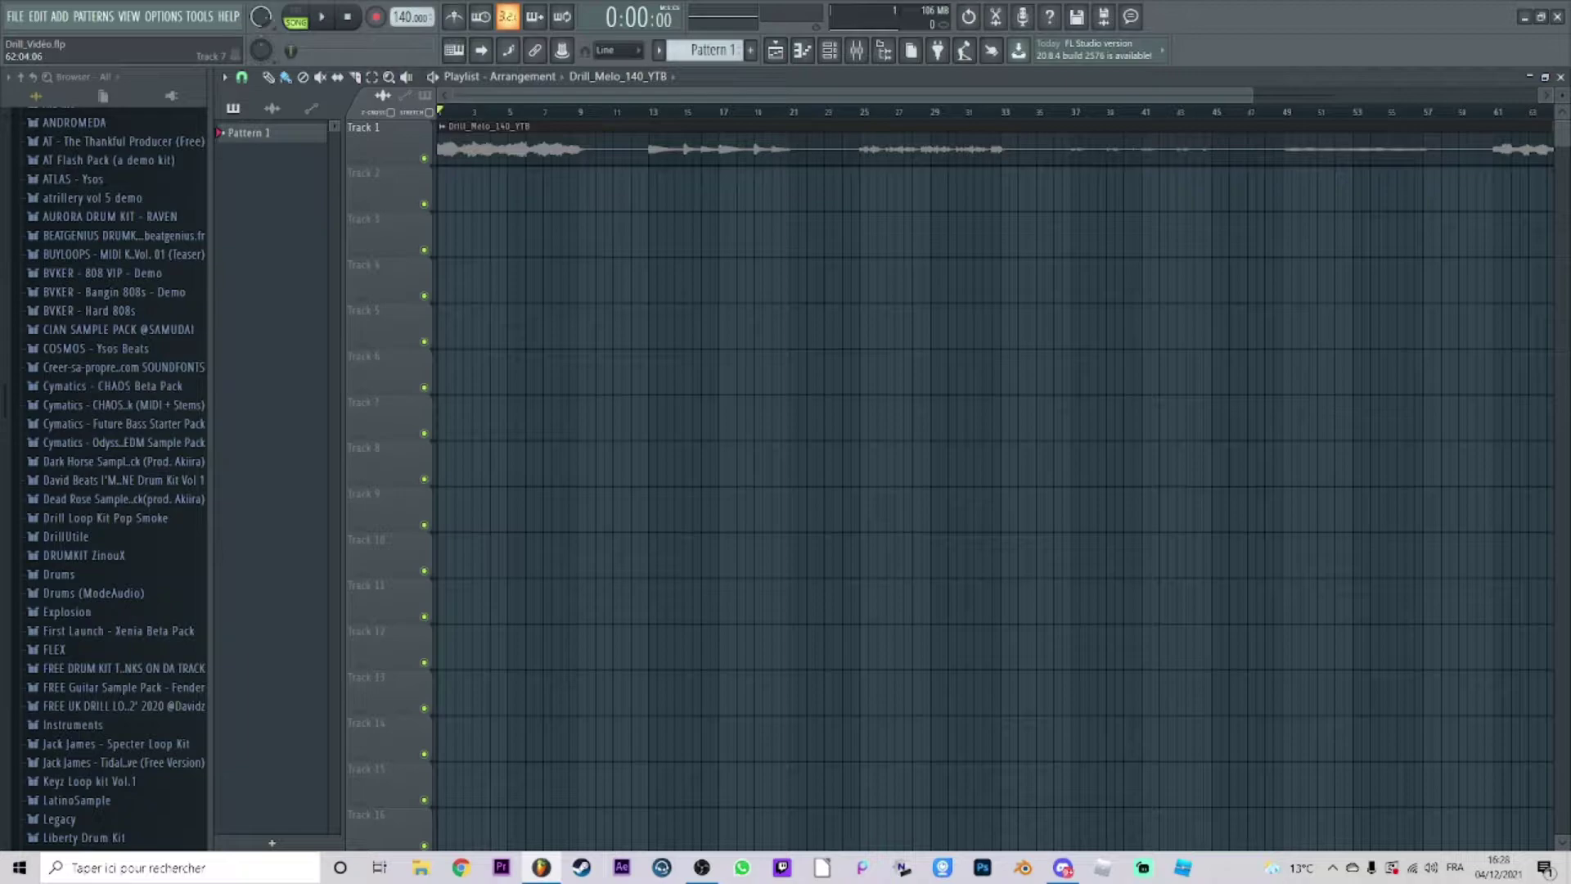
key(space)
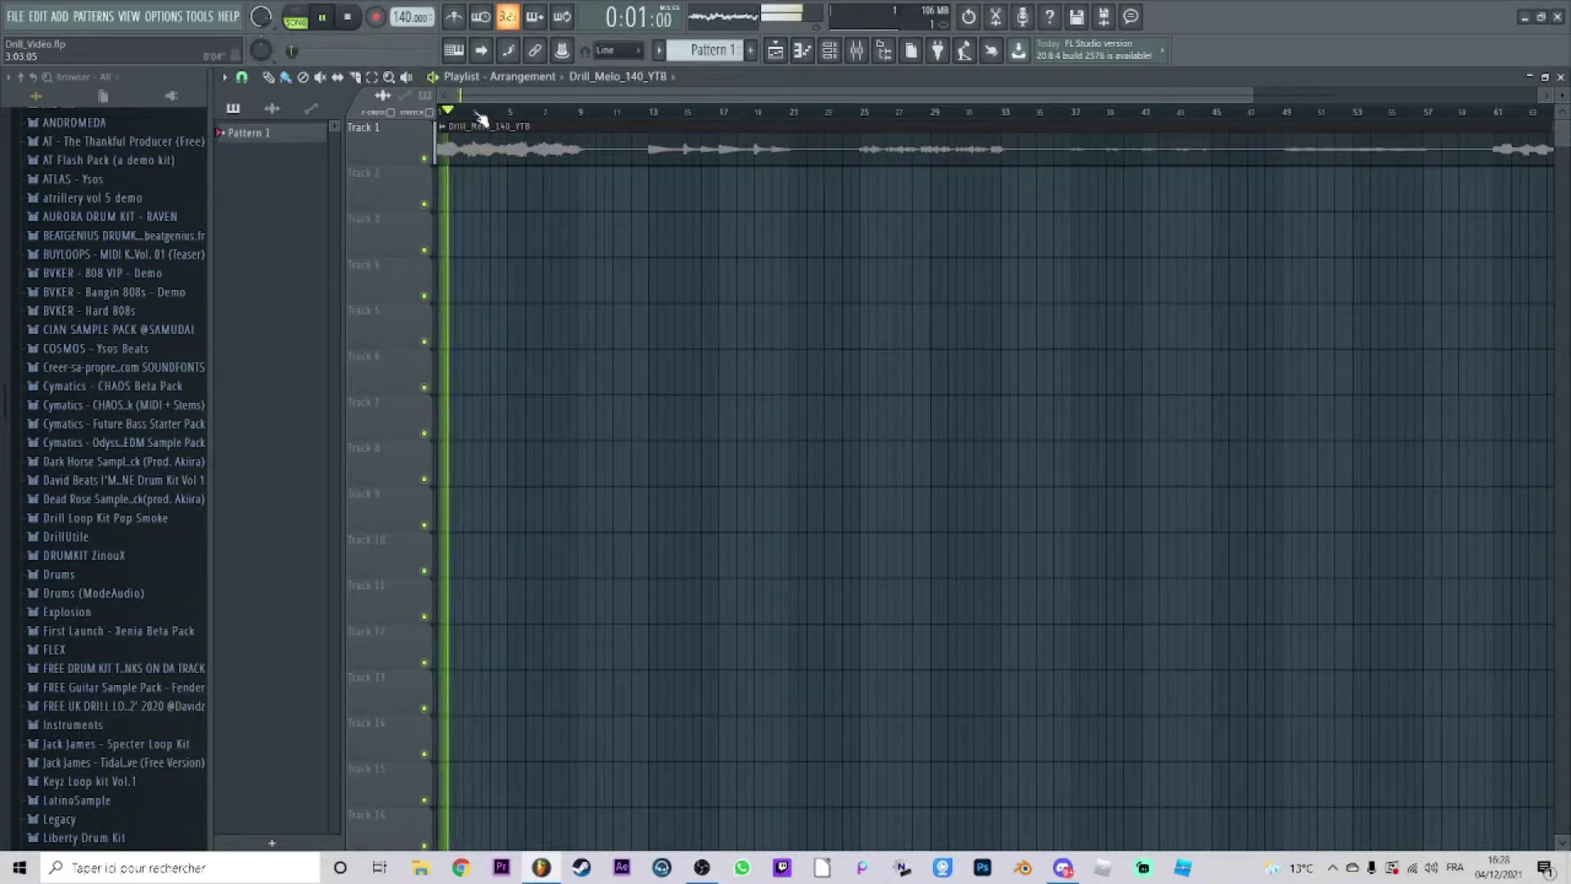
scroll(492, 118, up, 1)
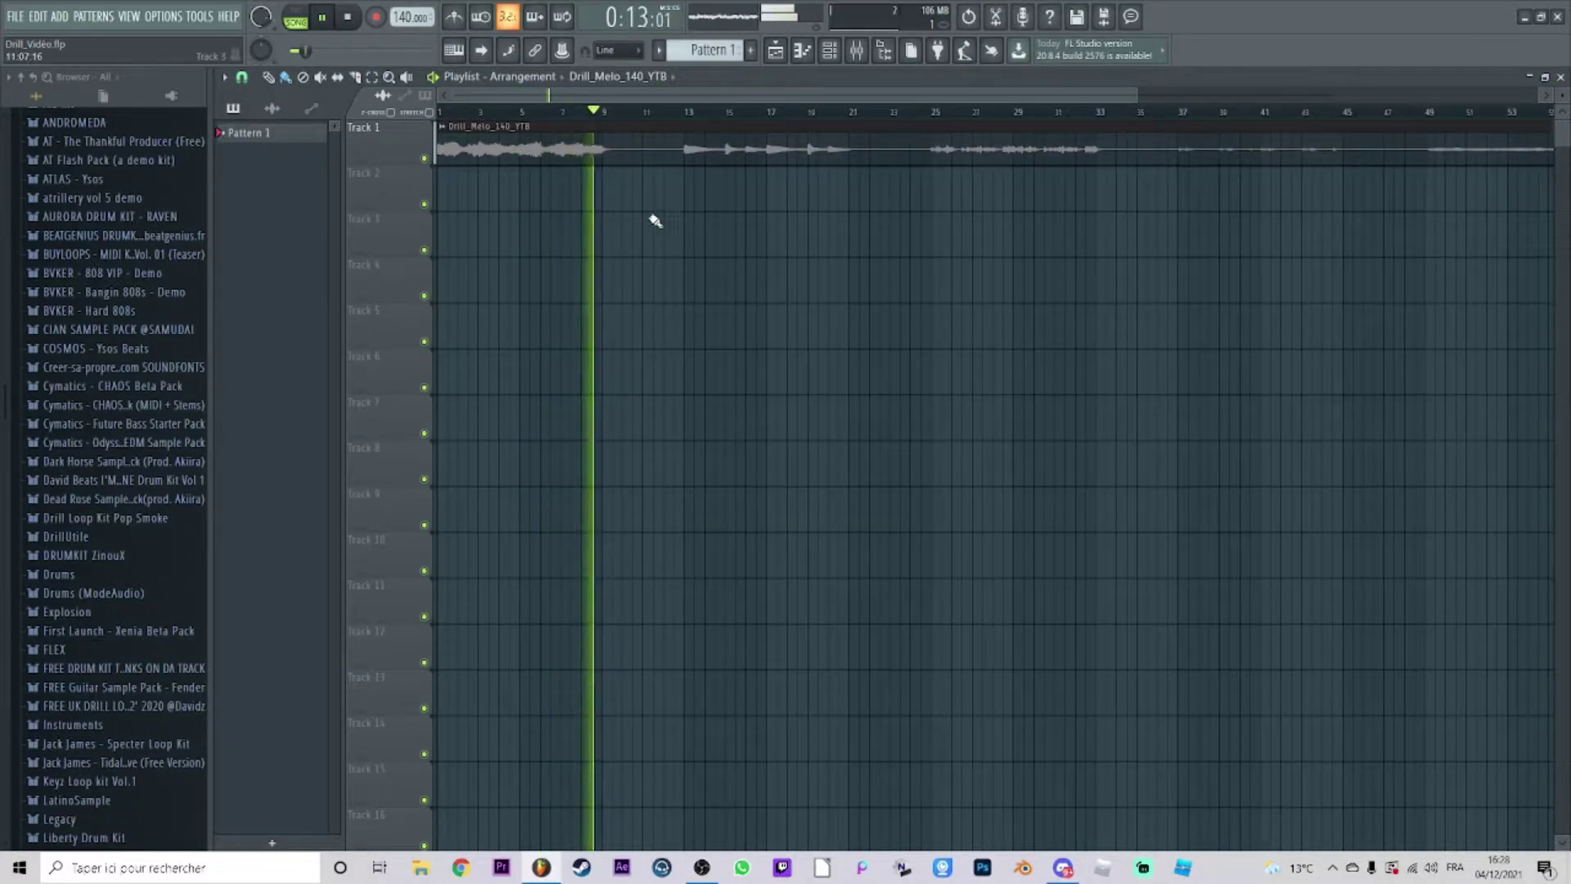
key(space)
Select bars 1 to 8 of the playlist timeline and place a Pattern 1 clip on Track 2 spanning them.
scroll(508, 115, down, 5)
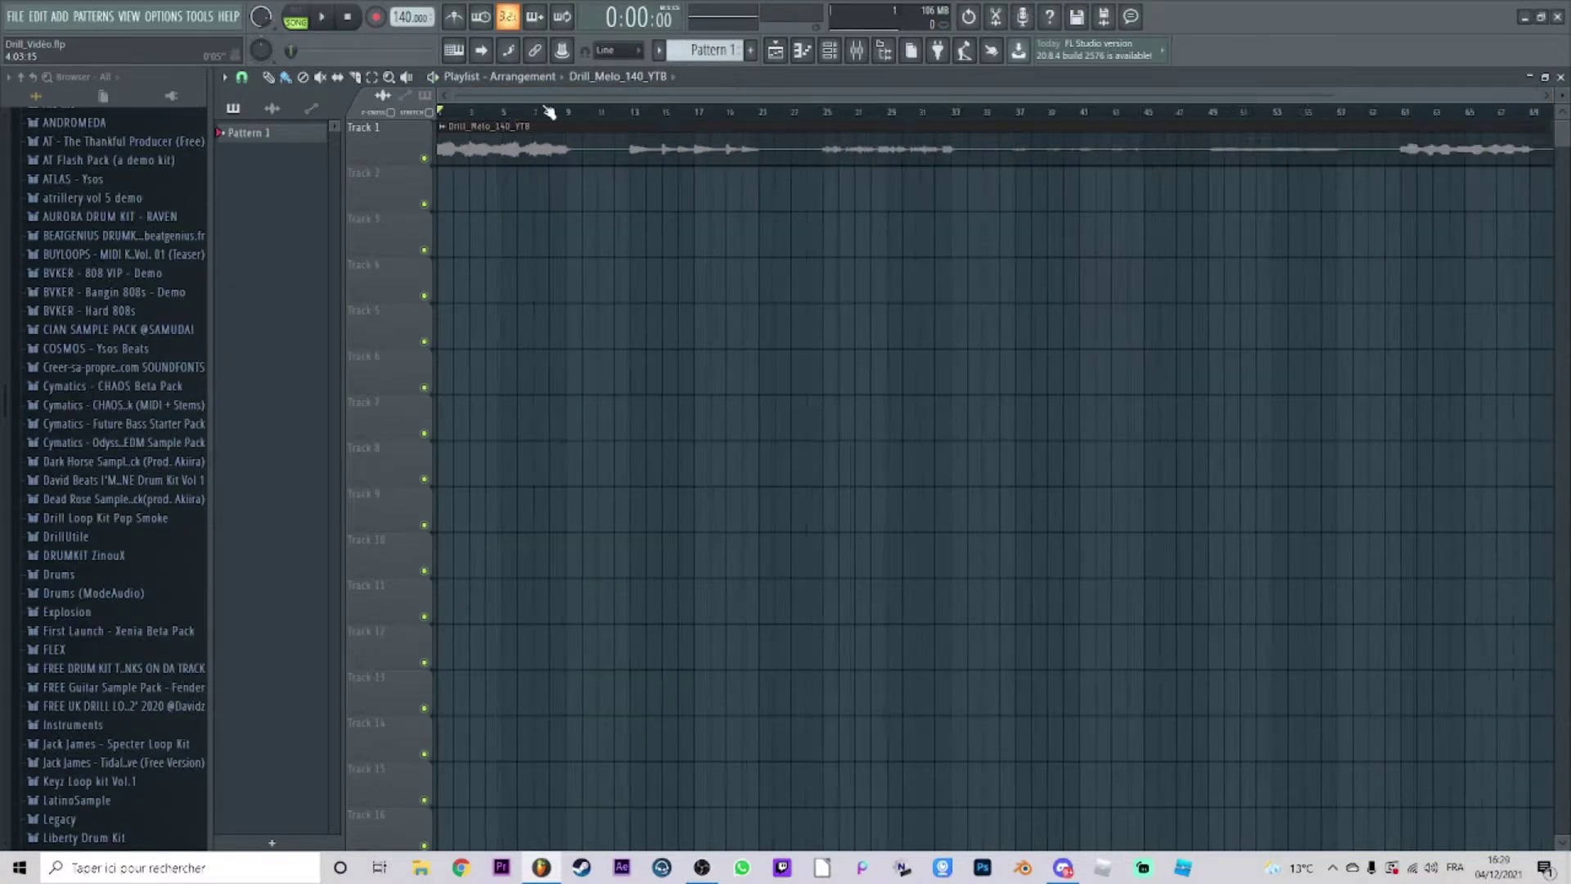
scroll(544, 117, up, 5)
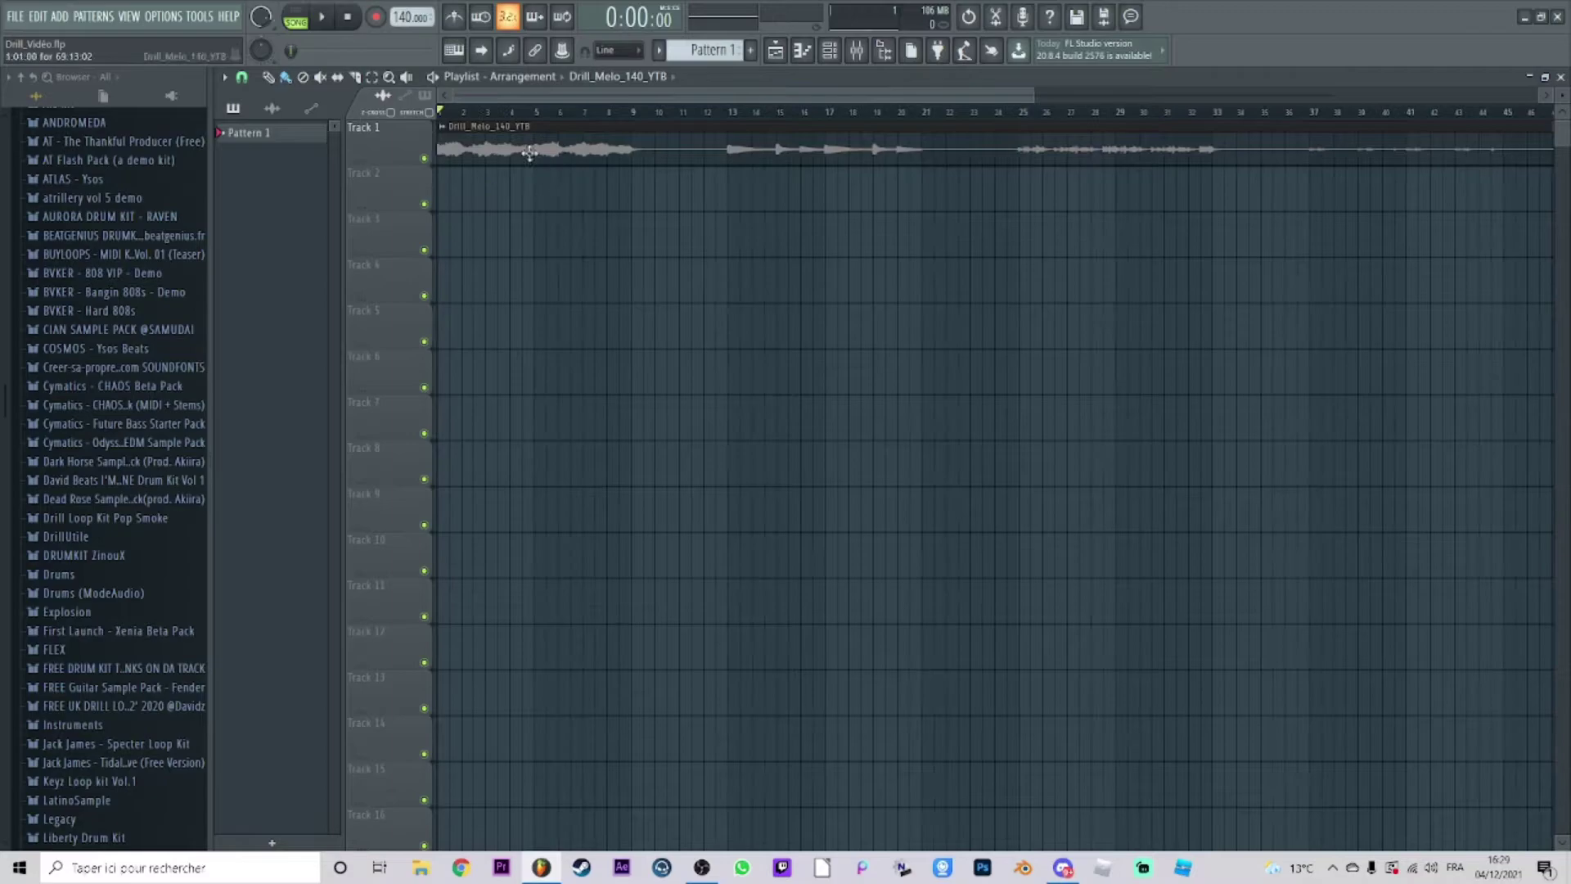
scroll(539, 117, up, 3)
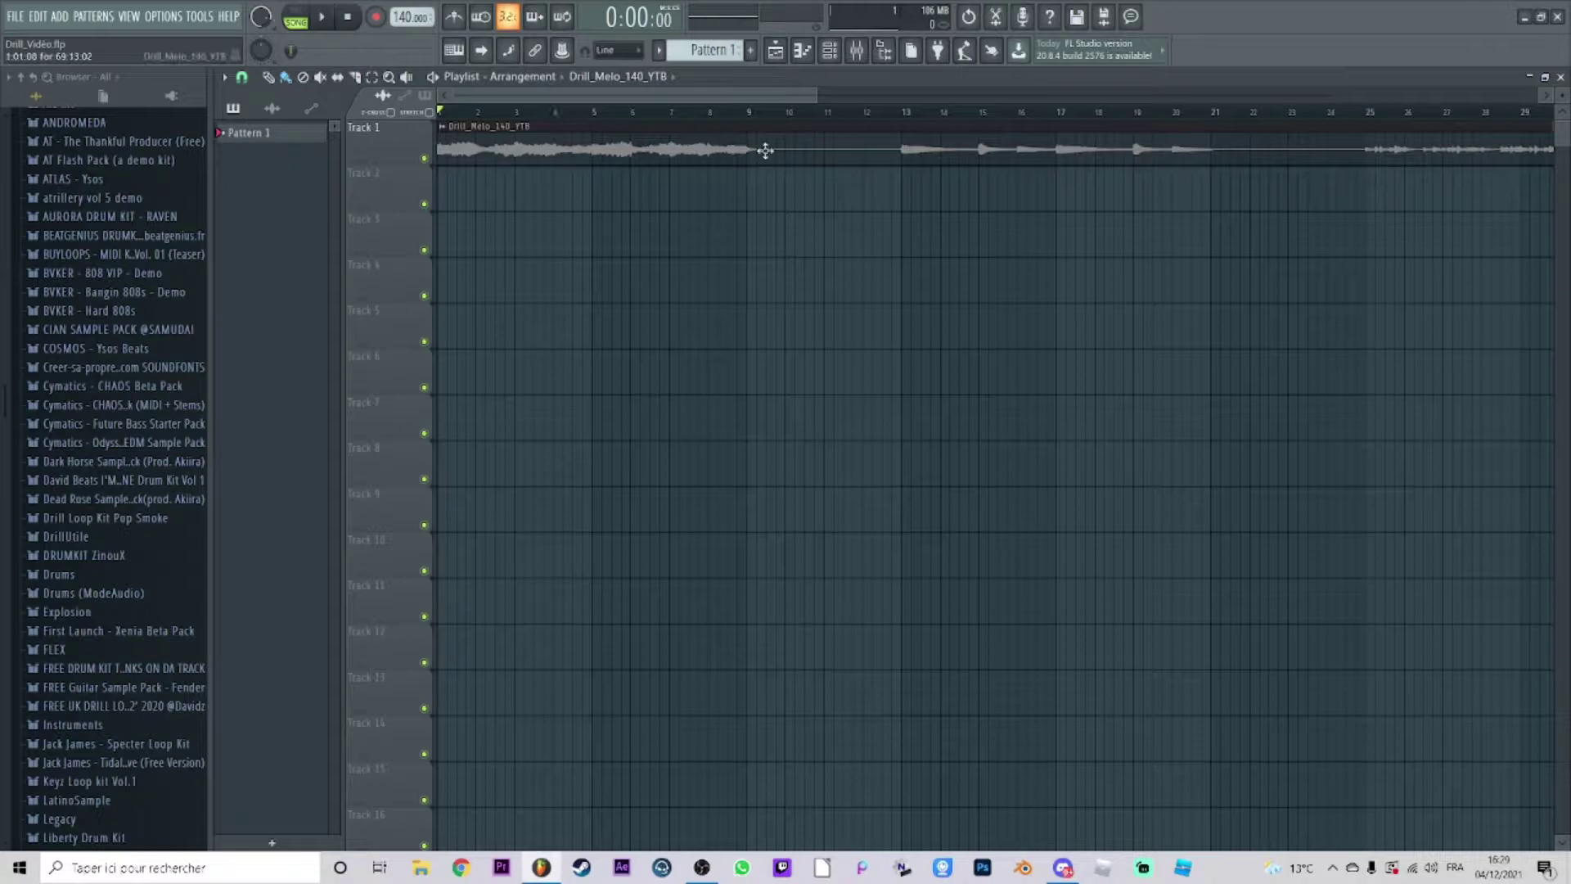
drag(737, 113, 491, 110)
click(287, 133)
click(442, 196)
drag(478, 194, 746, 193)
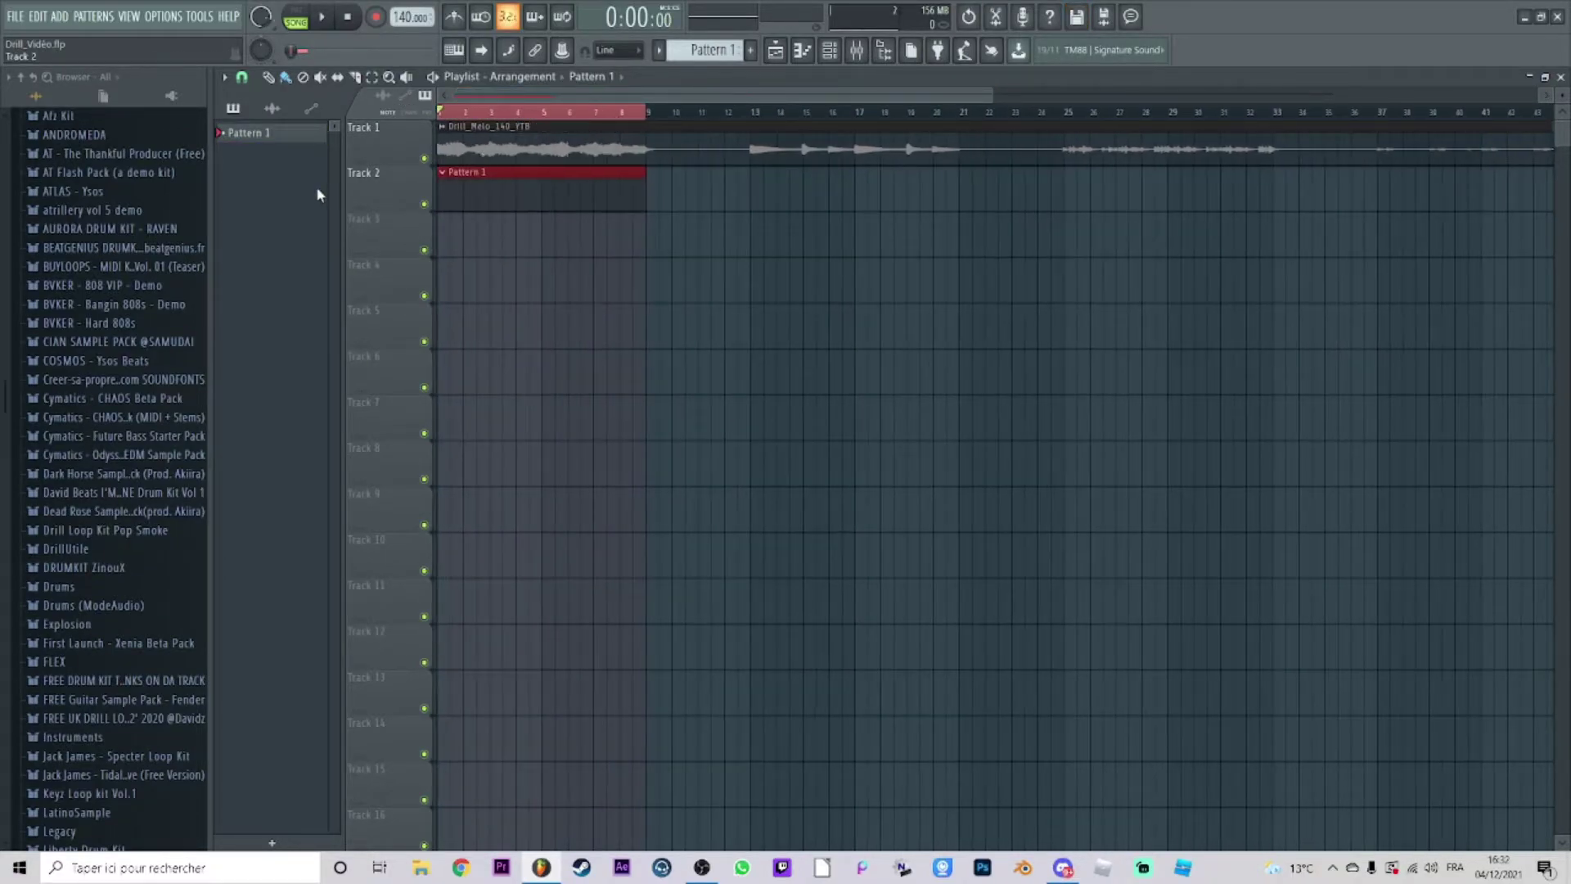
Open the channel rack and load HIHAT - DRILL from the SHIVA - ZinouX Prods drums onto the Sampler channel.
click(829, 50)
drag(516, 193, 515, 328)
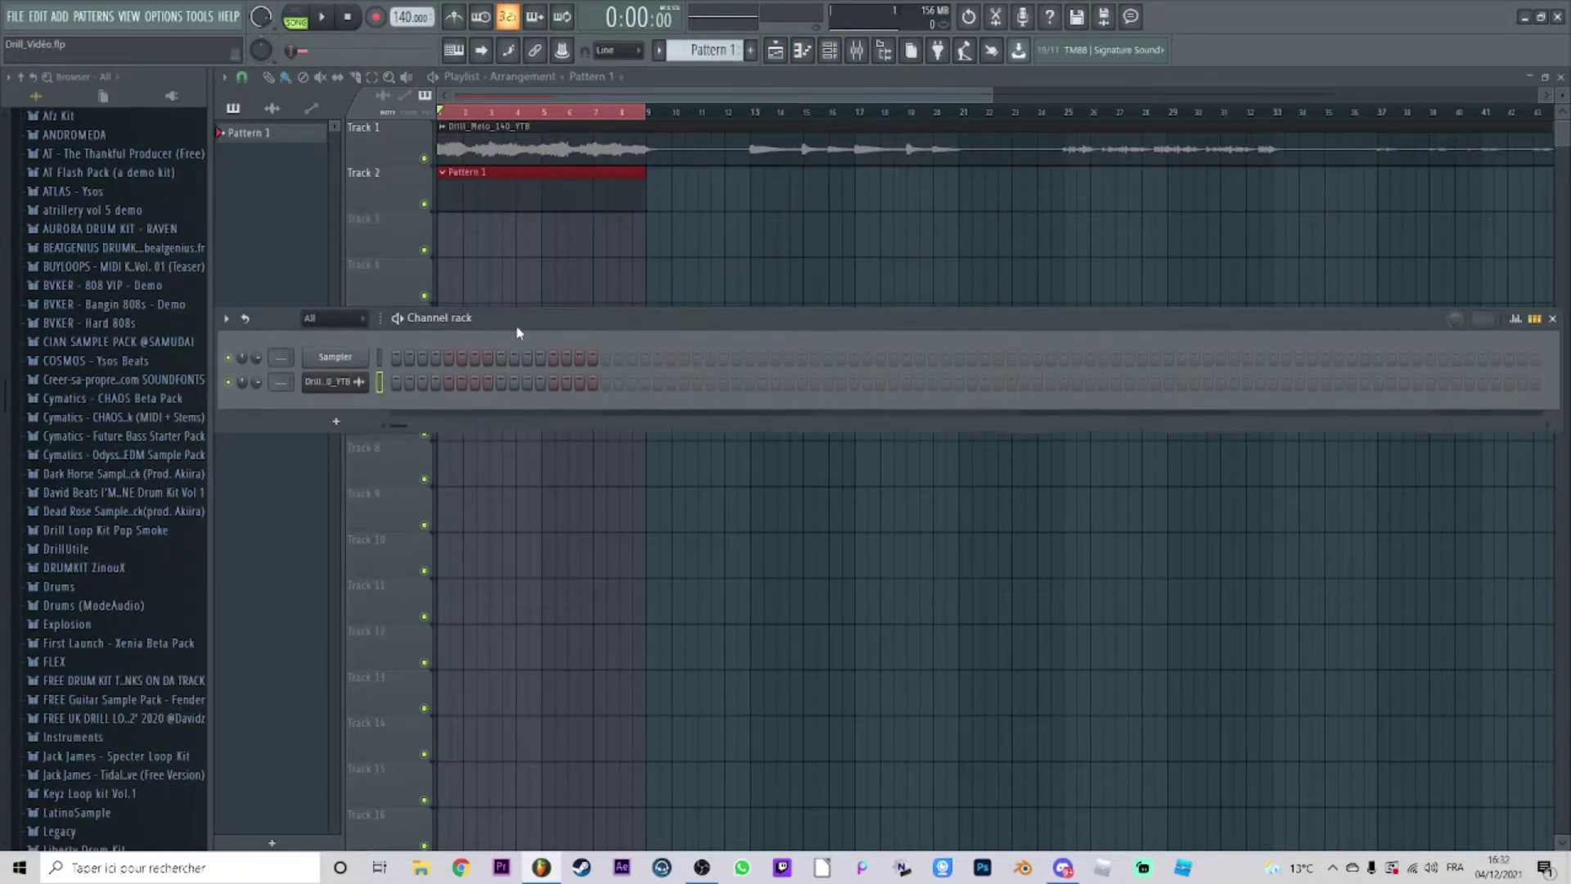
scroll(169, 476, down, 5)
scroll(164, 478, down, 4)
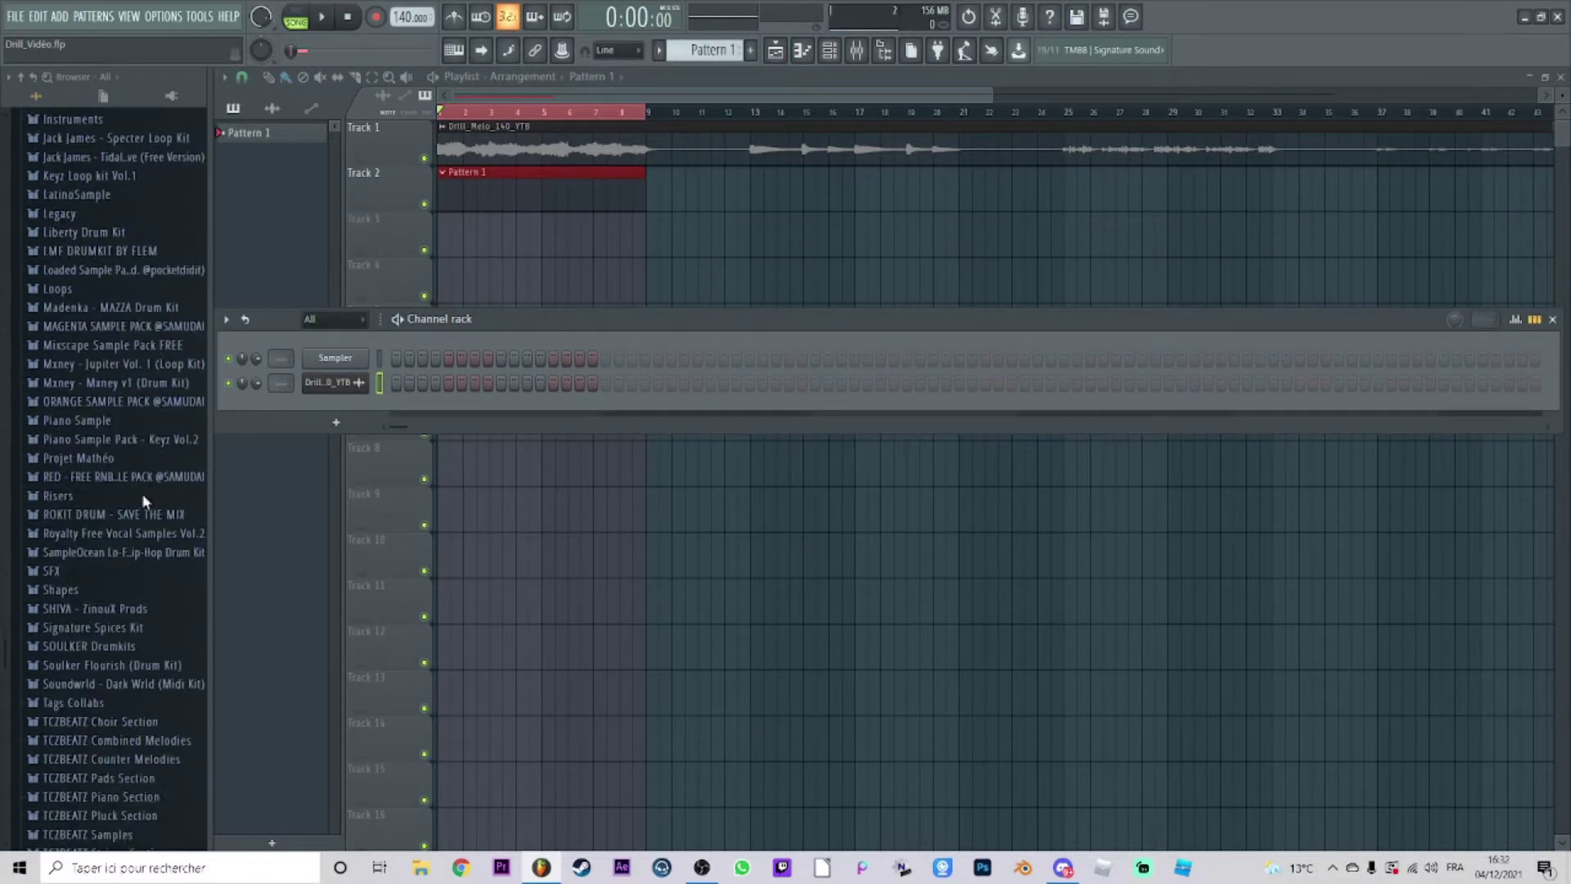
click(98, 607)
drag(104, 762, 340, 368)
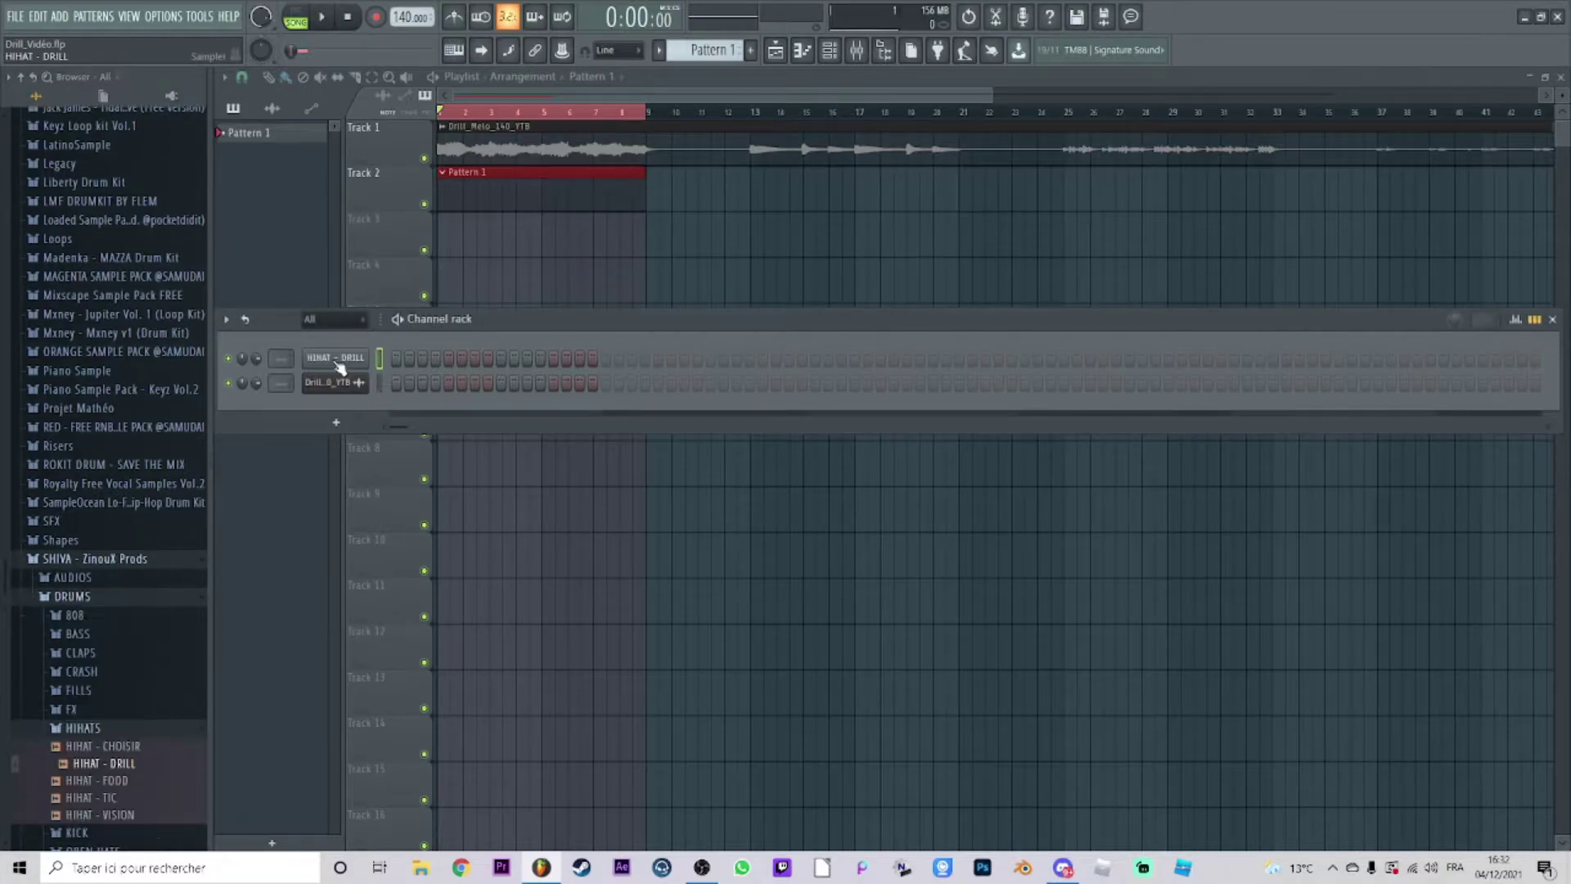
Normalize the HIHAT - DRILL sample in its channel settings.
click(344, 364)
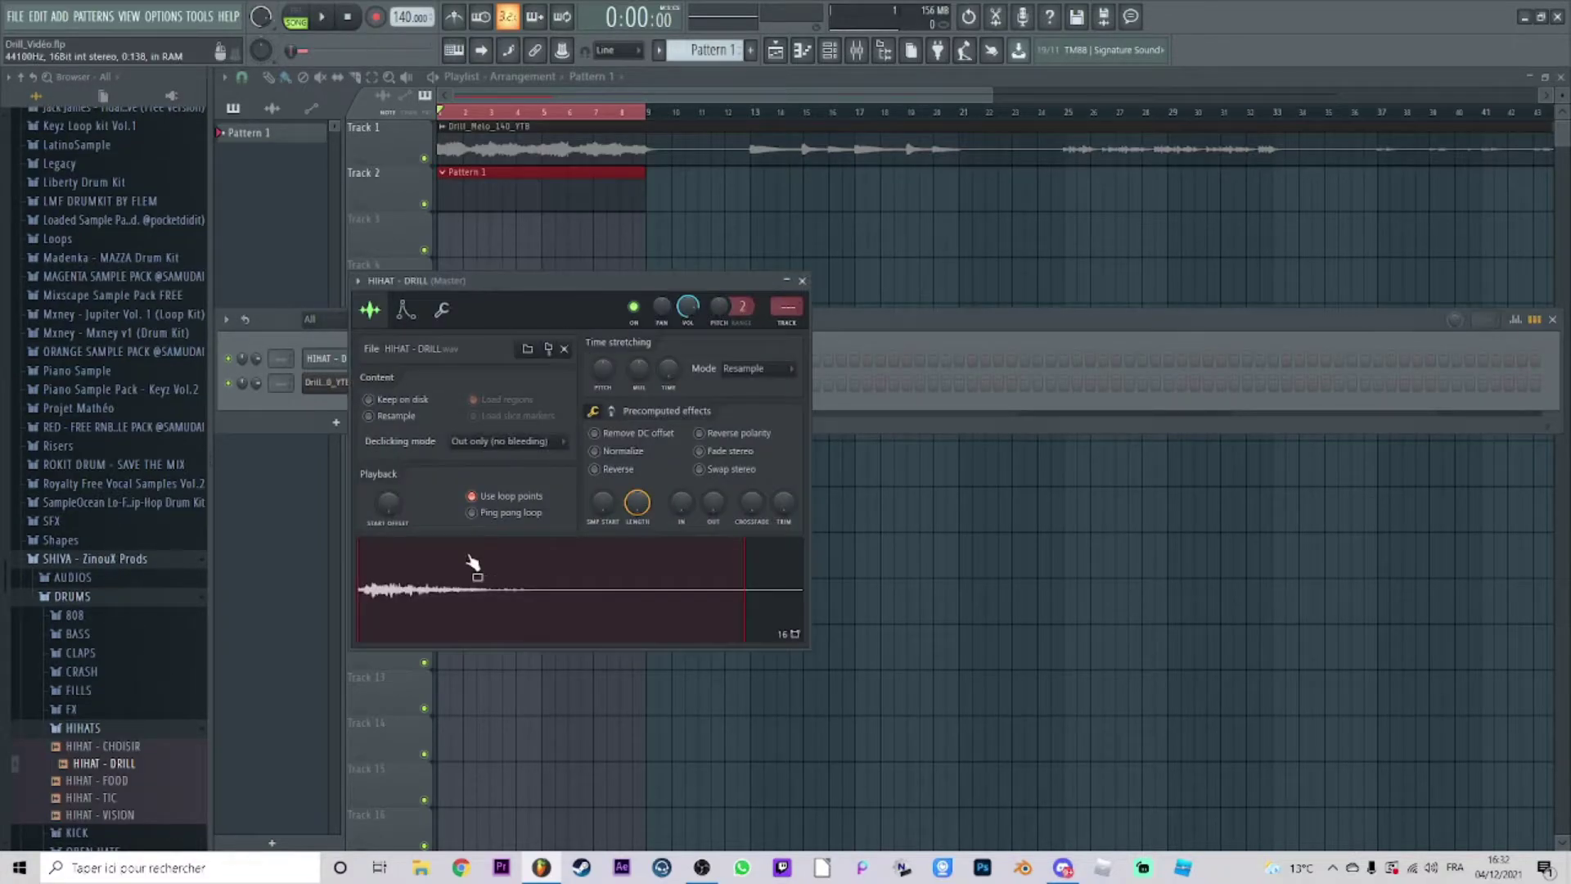
click(612, 451)
click(802, 281)
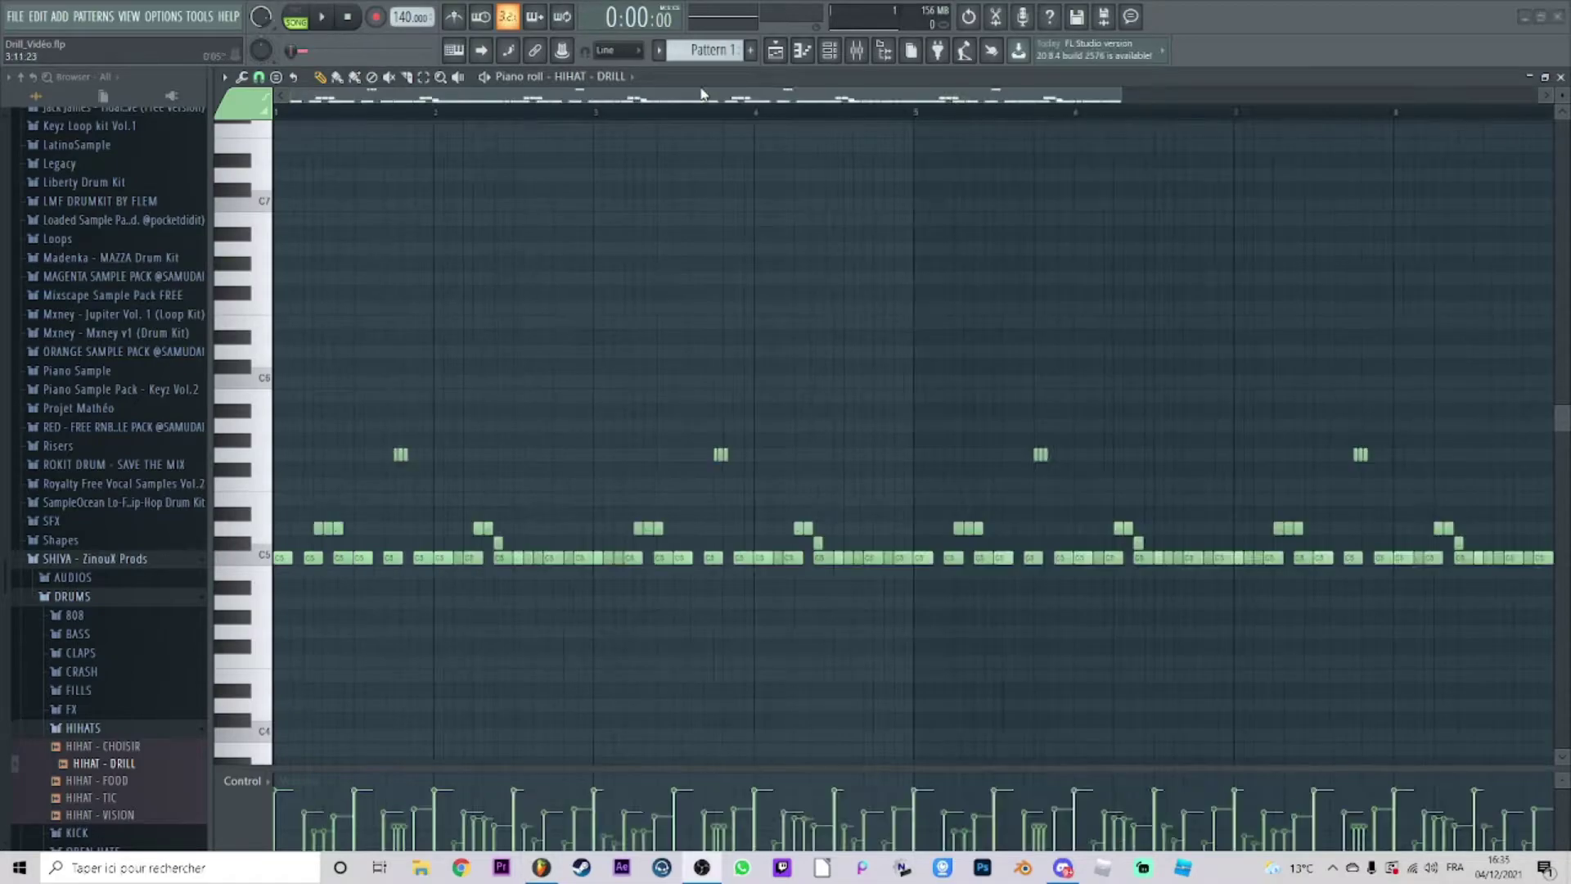
Play back the HIHAT - DRILL pattern, raise the pair of D5 notes in bar 6 by four semitones, and return to the playlist.
drag(897, 105, 625, 125)
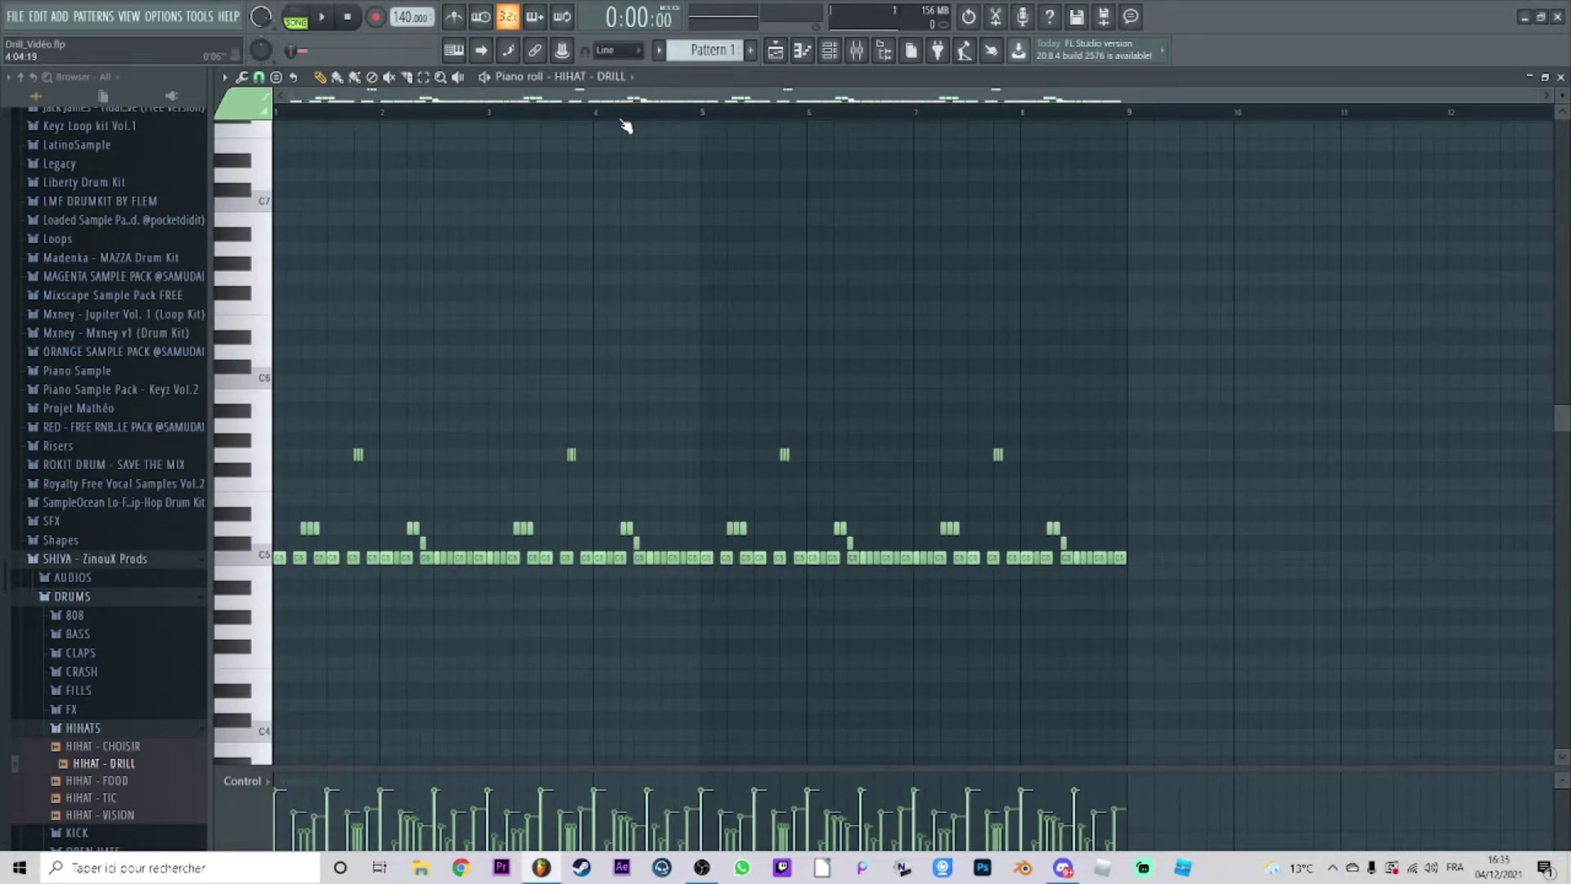
scroll(676, 169, down, 2)
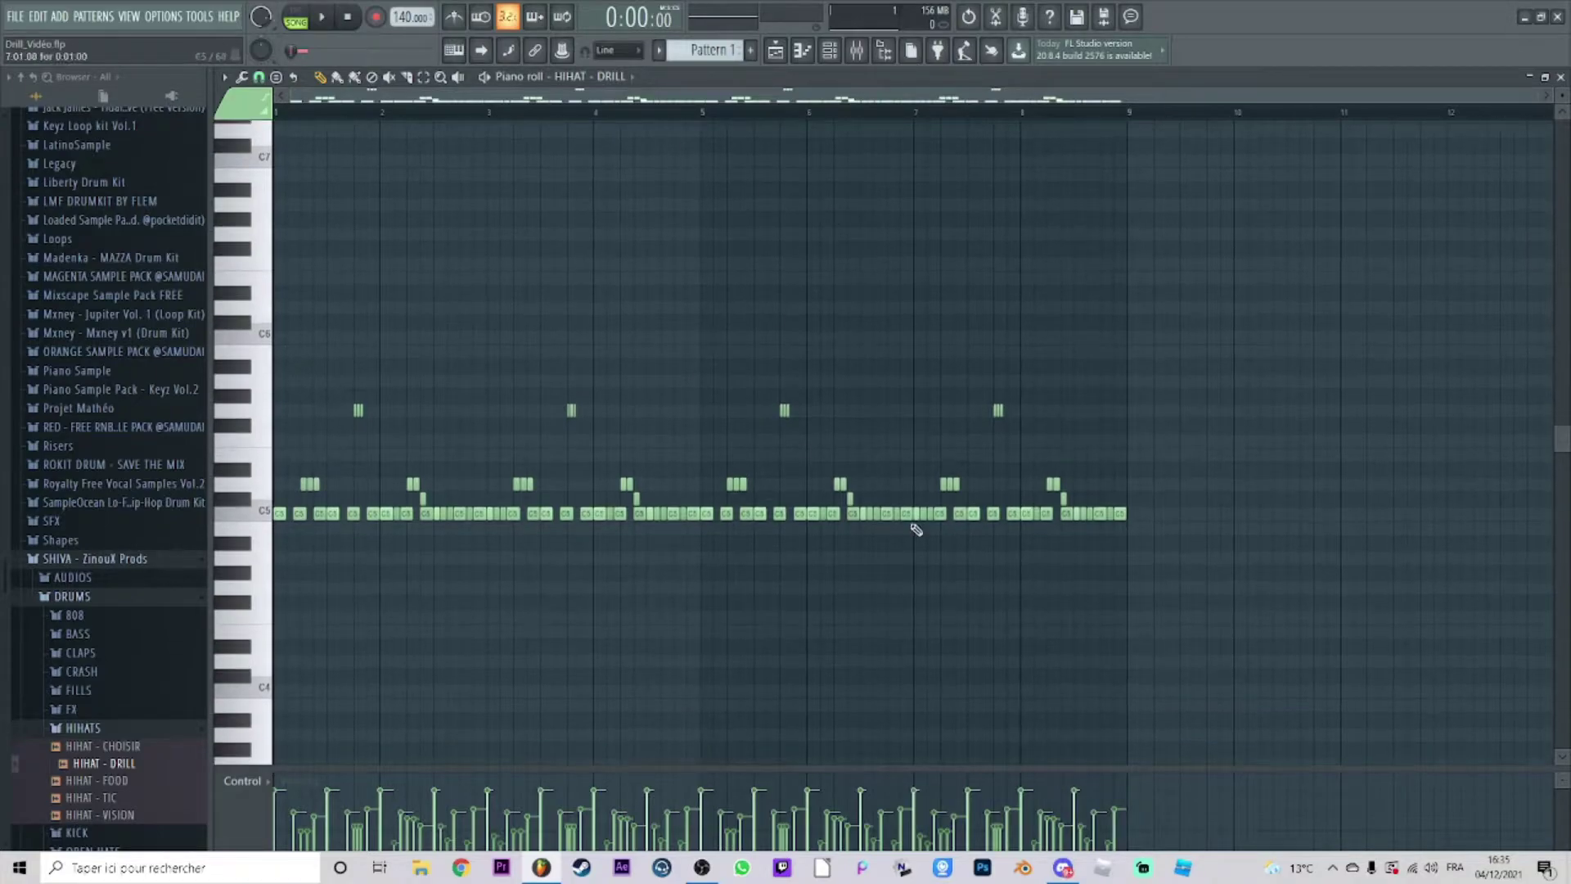
key(space)
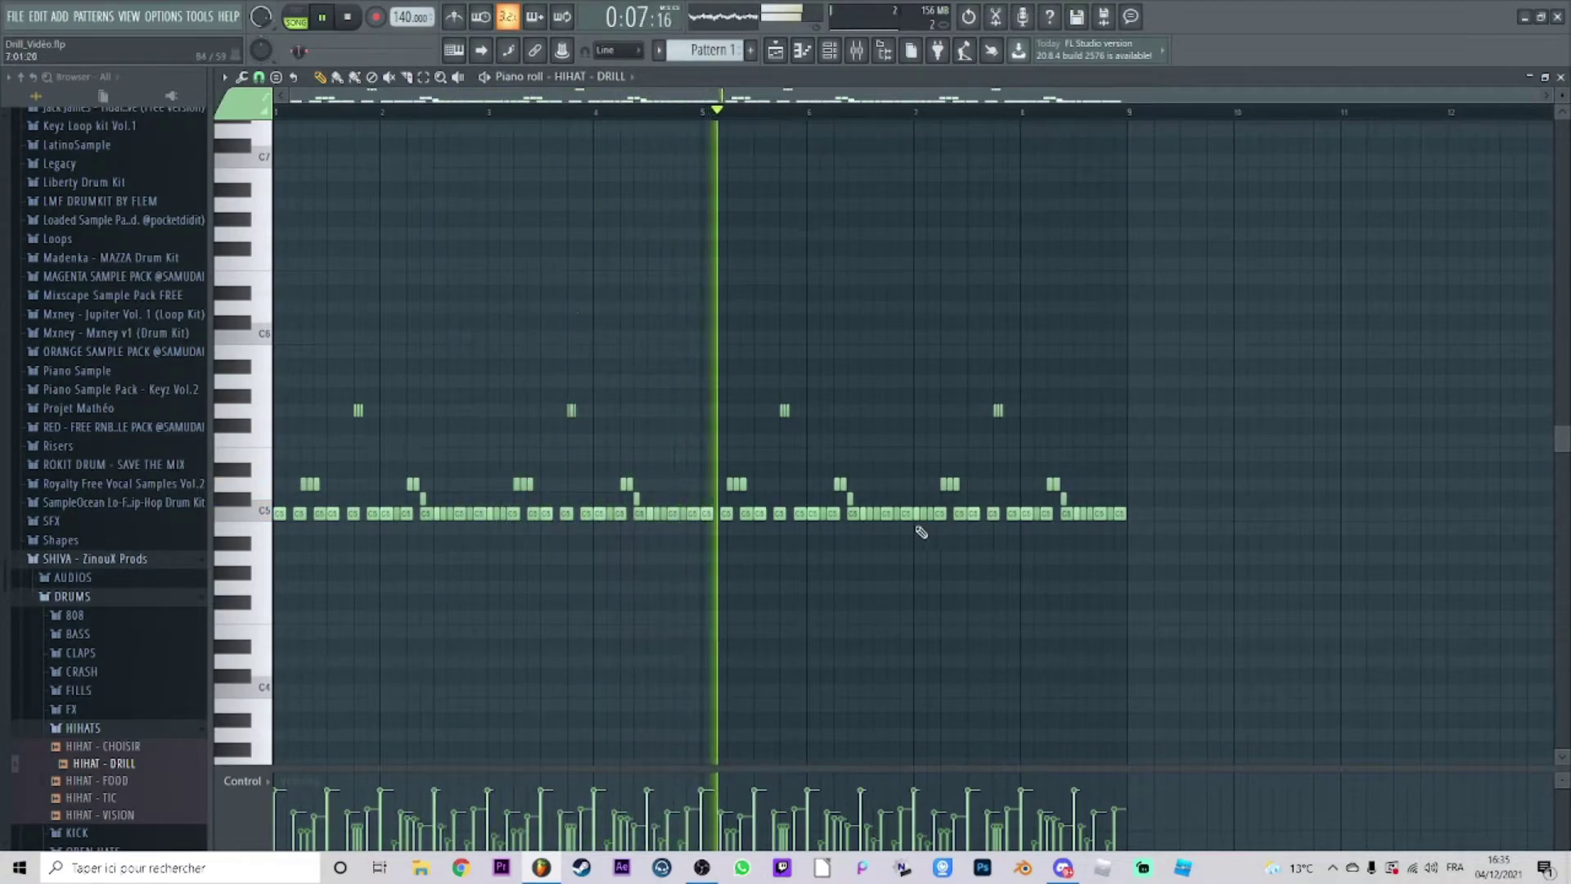
click(839, 484)
key(shift+Up)
key(shift+Up)
key(shift+Up)
key(shift+Up)
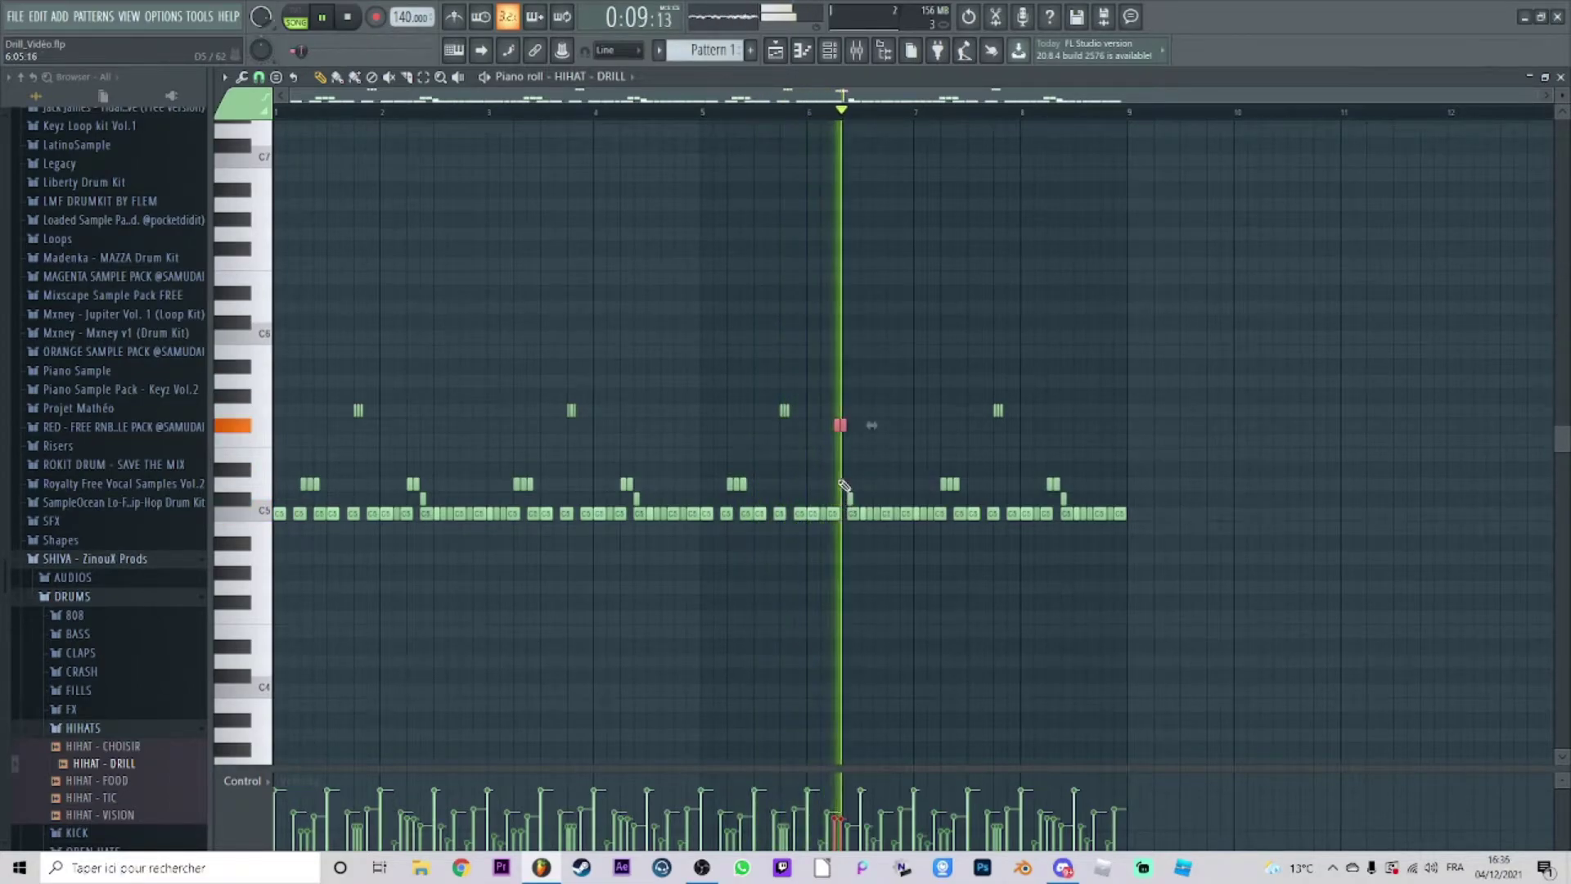
click(1101, 333)
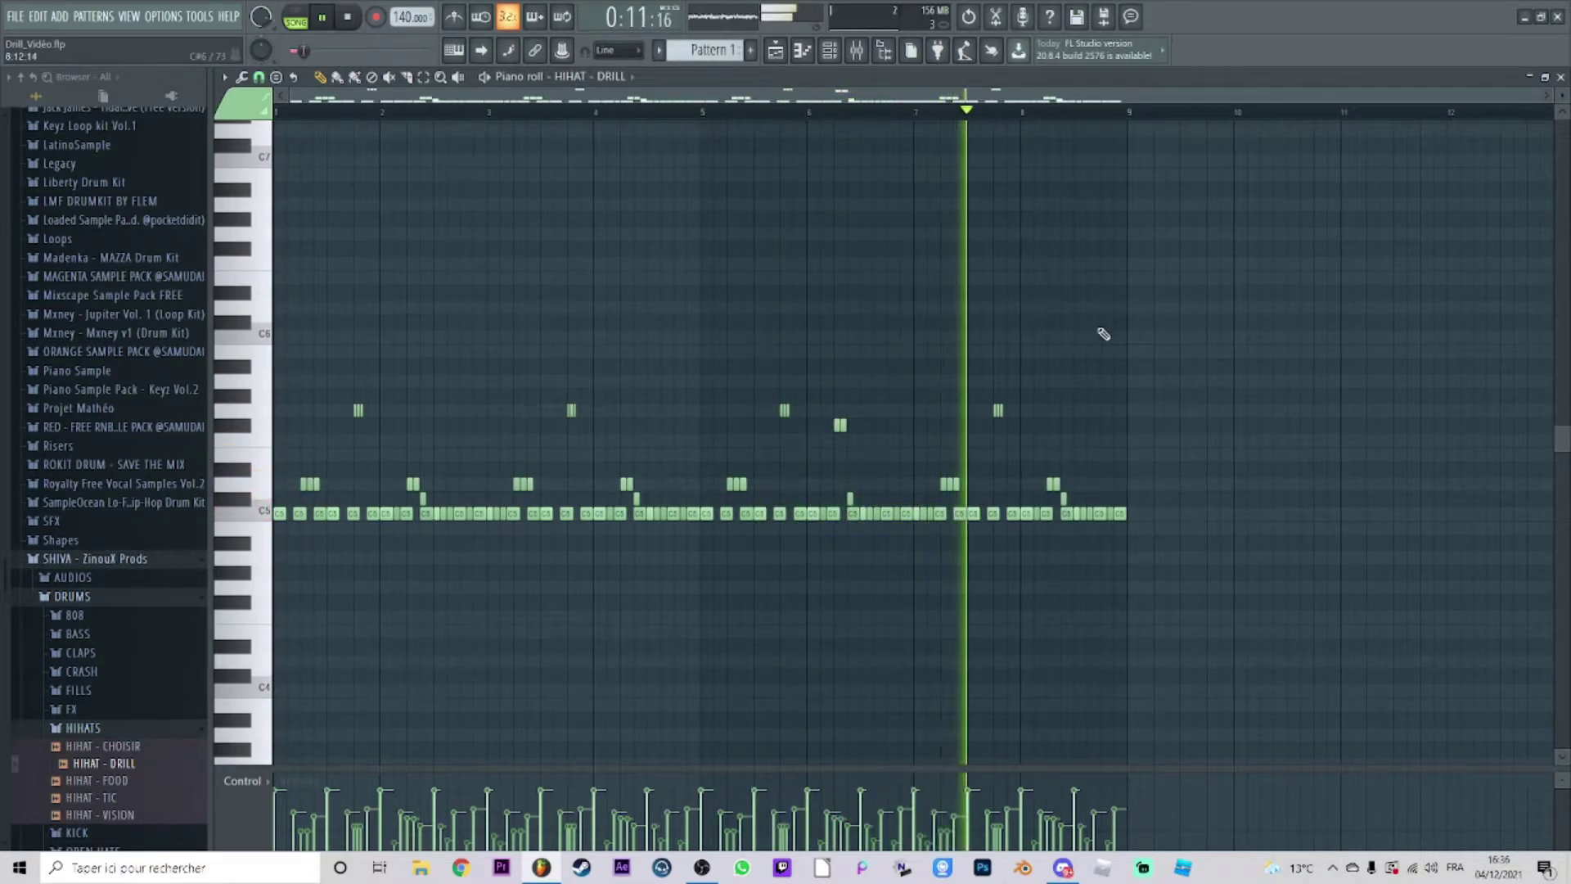
click(352, 17)
key(F7)
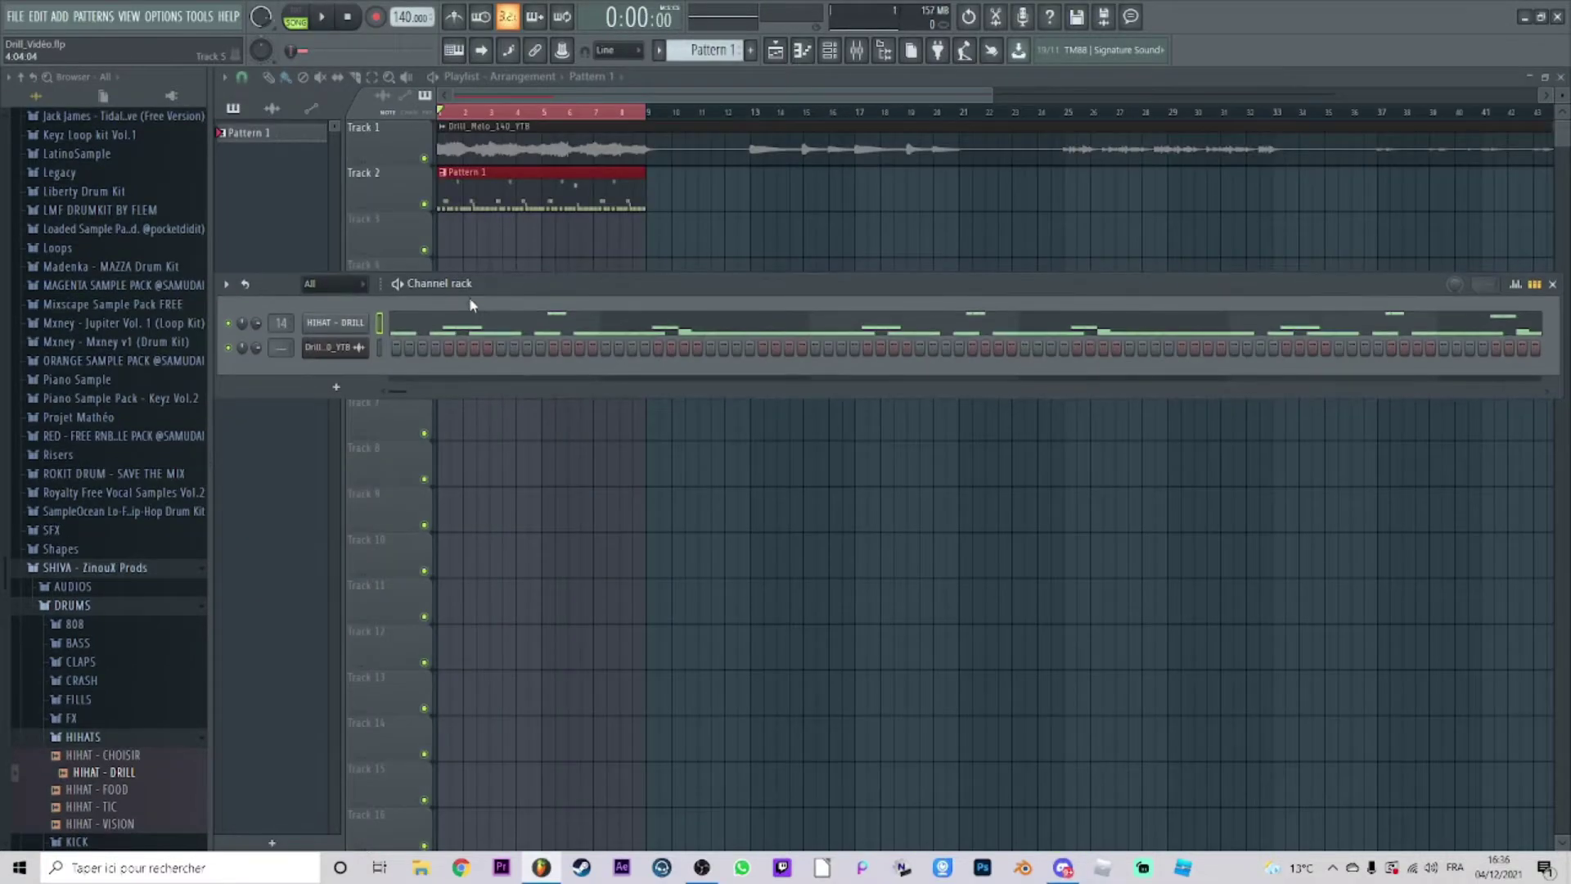
Add HIHAT - CHOISIR from the kit's HIHATS folder as a new channel and open its piano roll.
click(82, 736)
scroll(131, 728, down, 2)
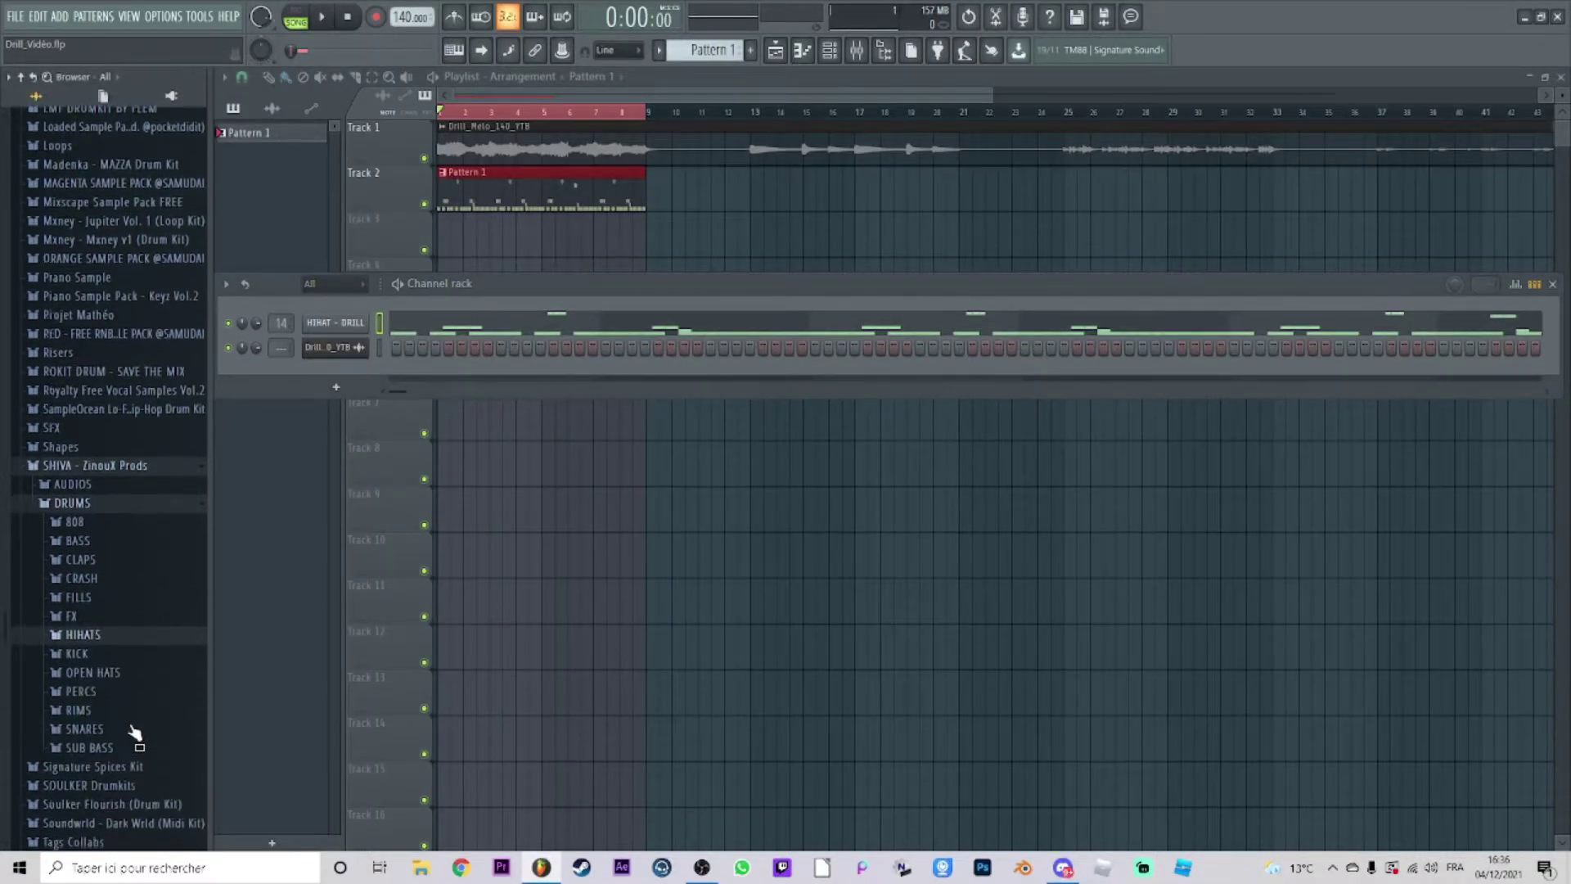
click(116, 644)
drag(130, 655, 360, 384)
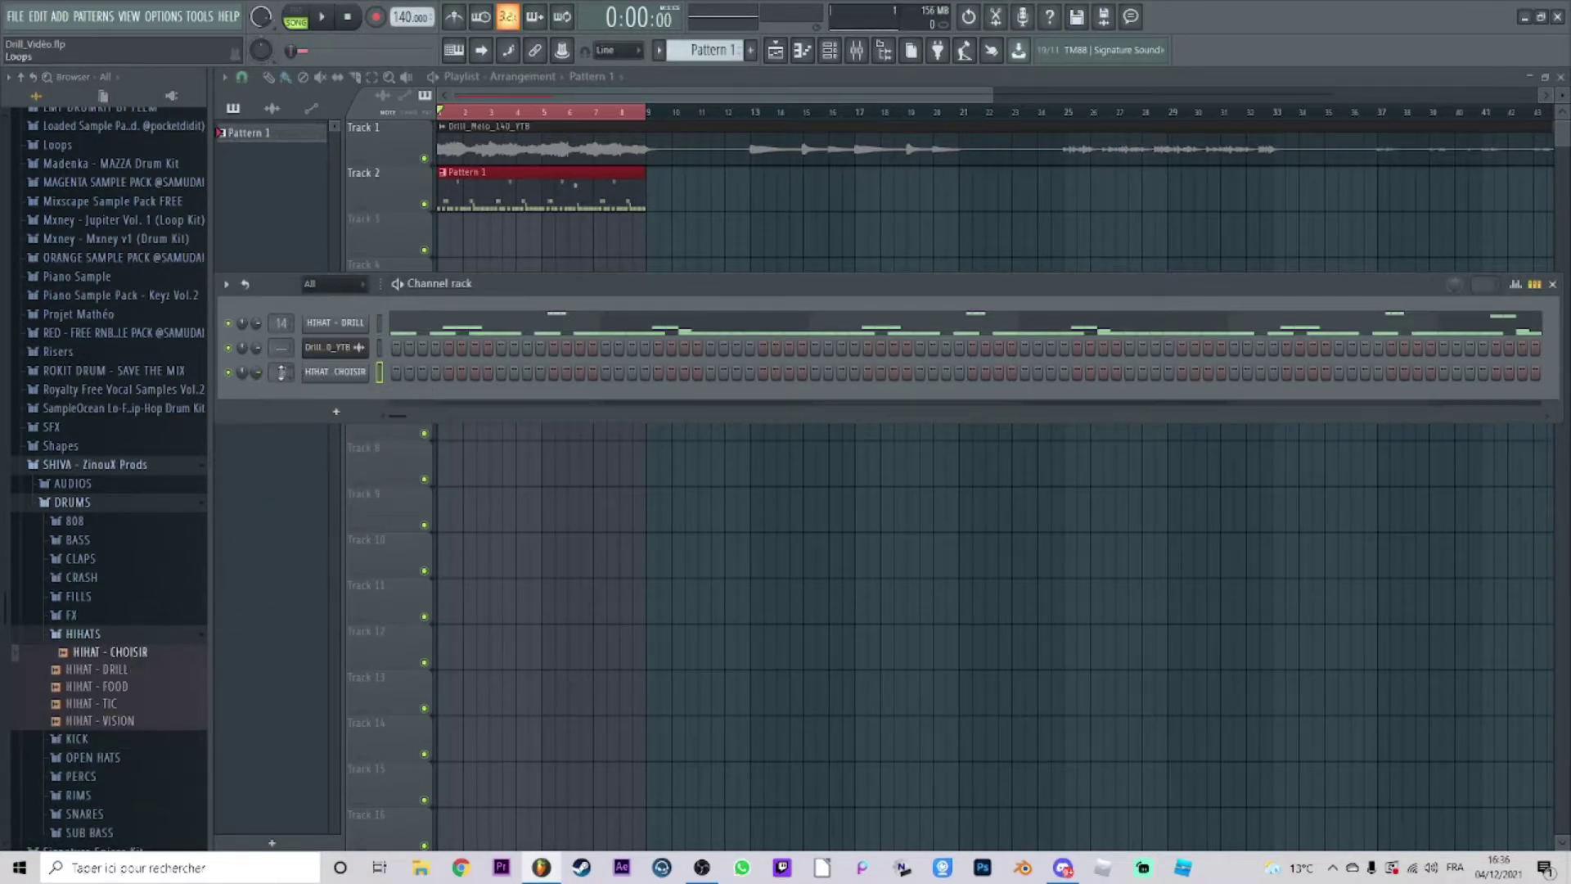
key(F7)
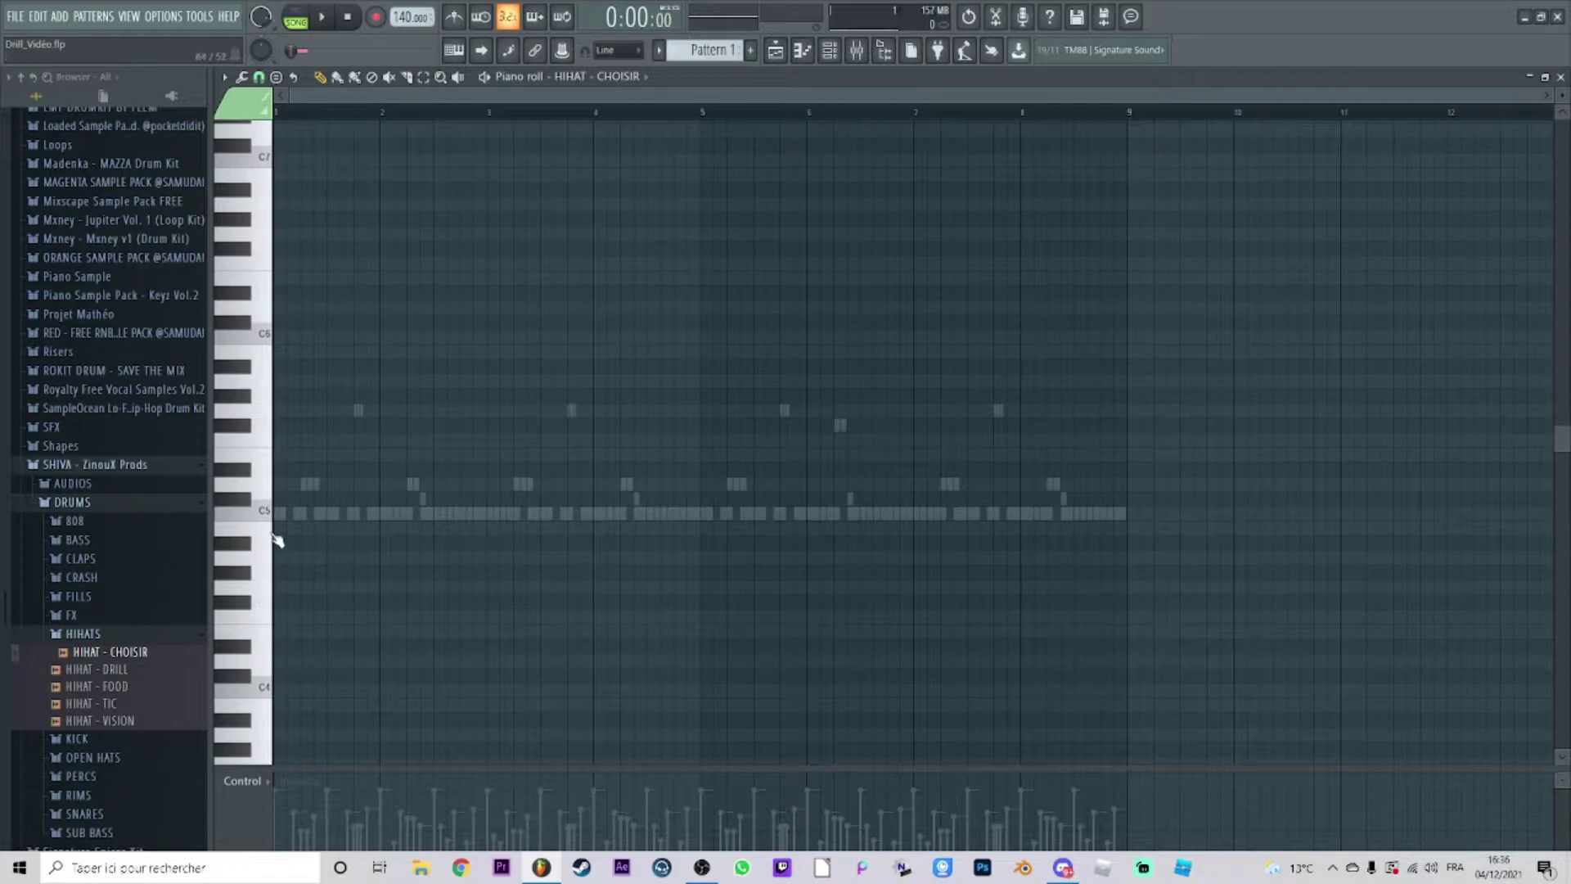
click(260, 513)
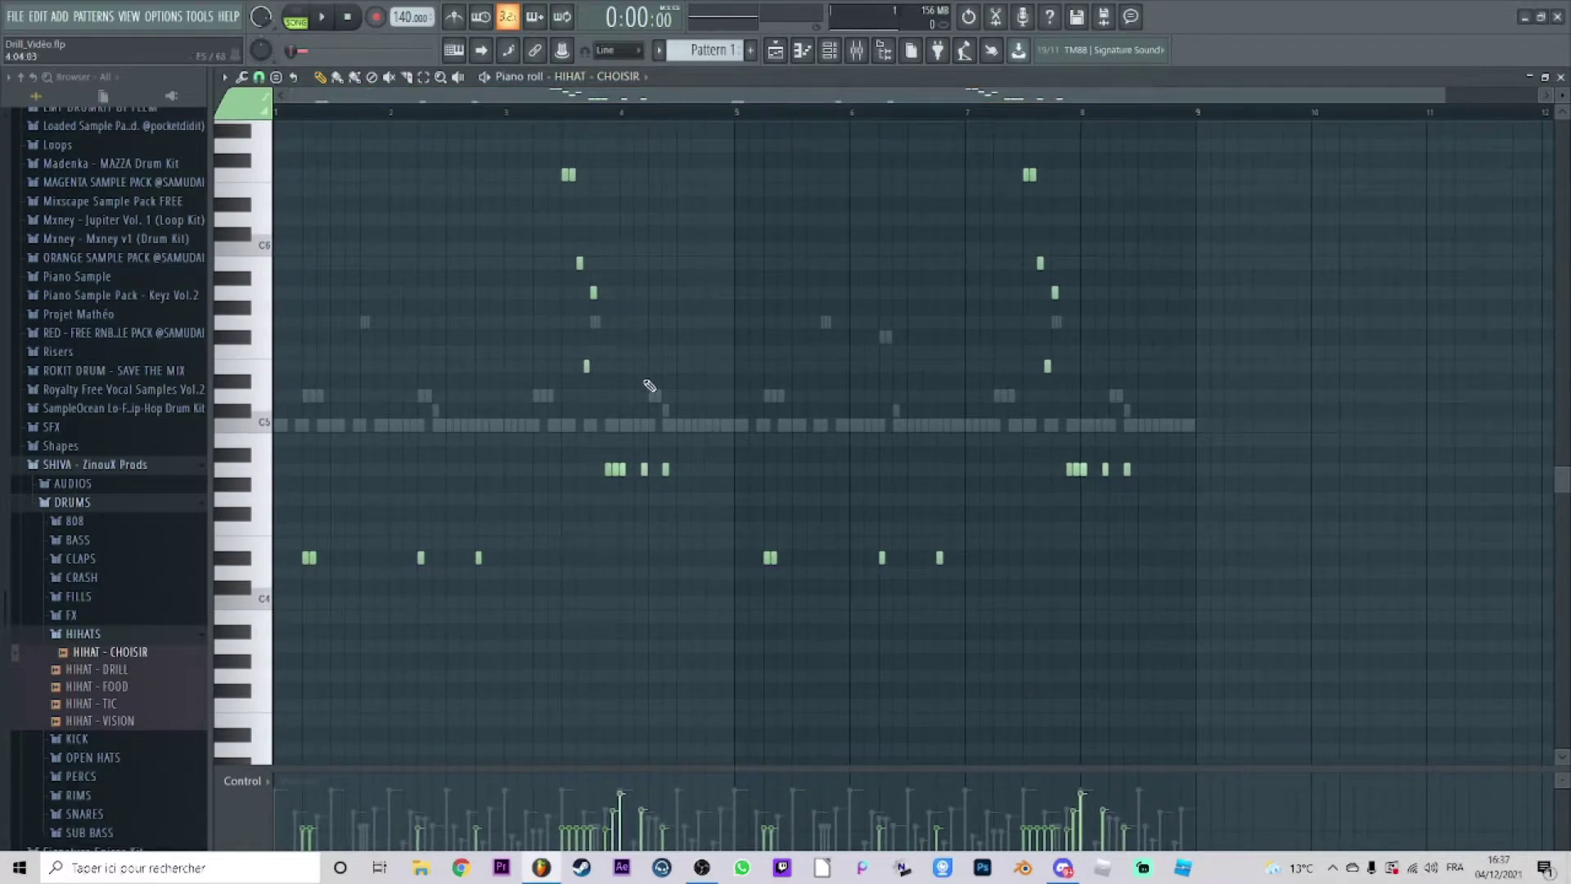
Examine the note pan of the low note pairs in bars 1 and 5, and play back the HIHAT - CHOISIR part.
scroll(650, 397, up, 2)
scroll(651, 397, down, 2)
drag(342, 537, 293, 582)
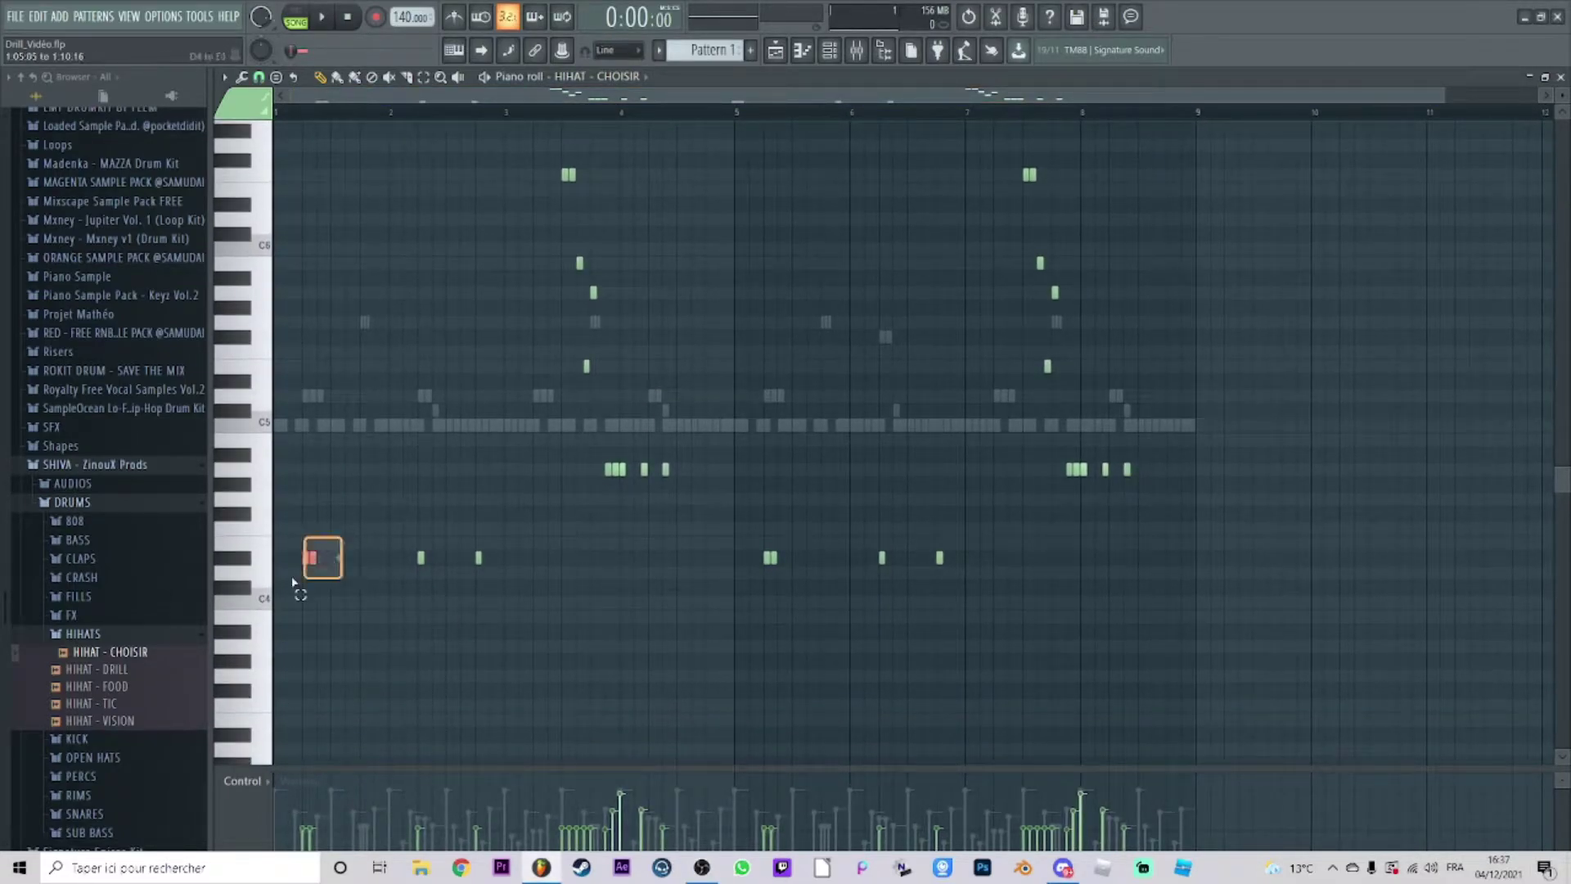
drag(823, 535, 708, 621)
click(245, 781)
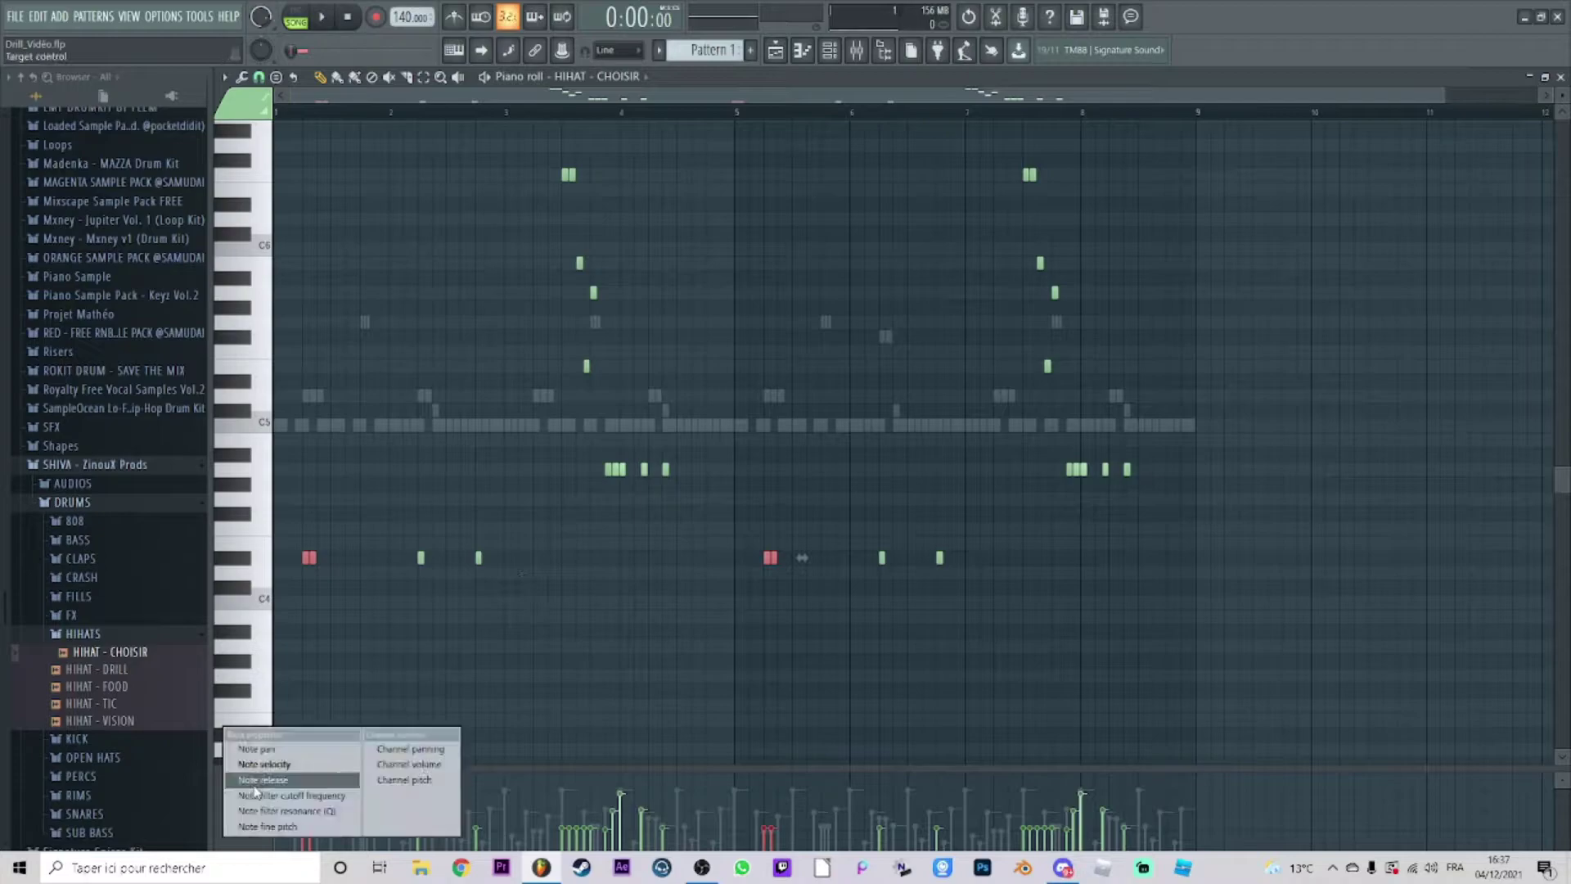
click(256, 749)
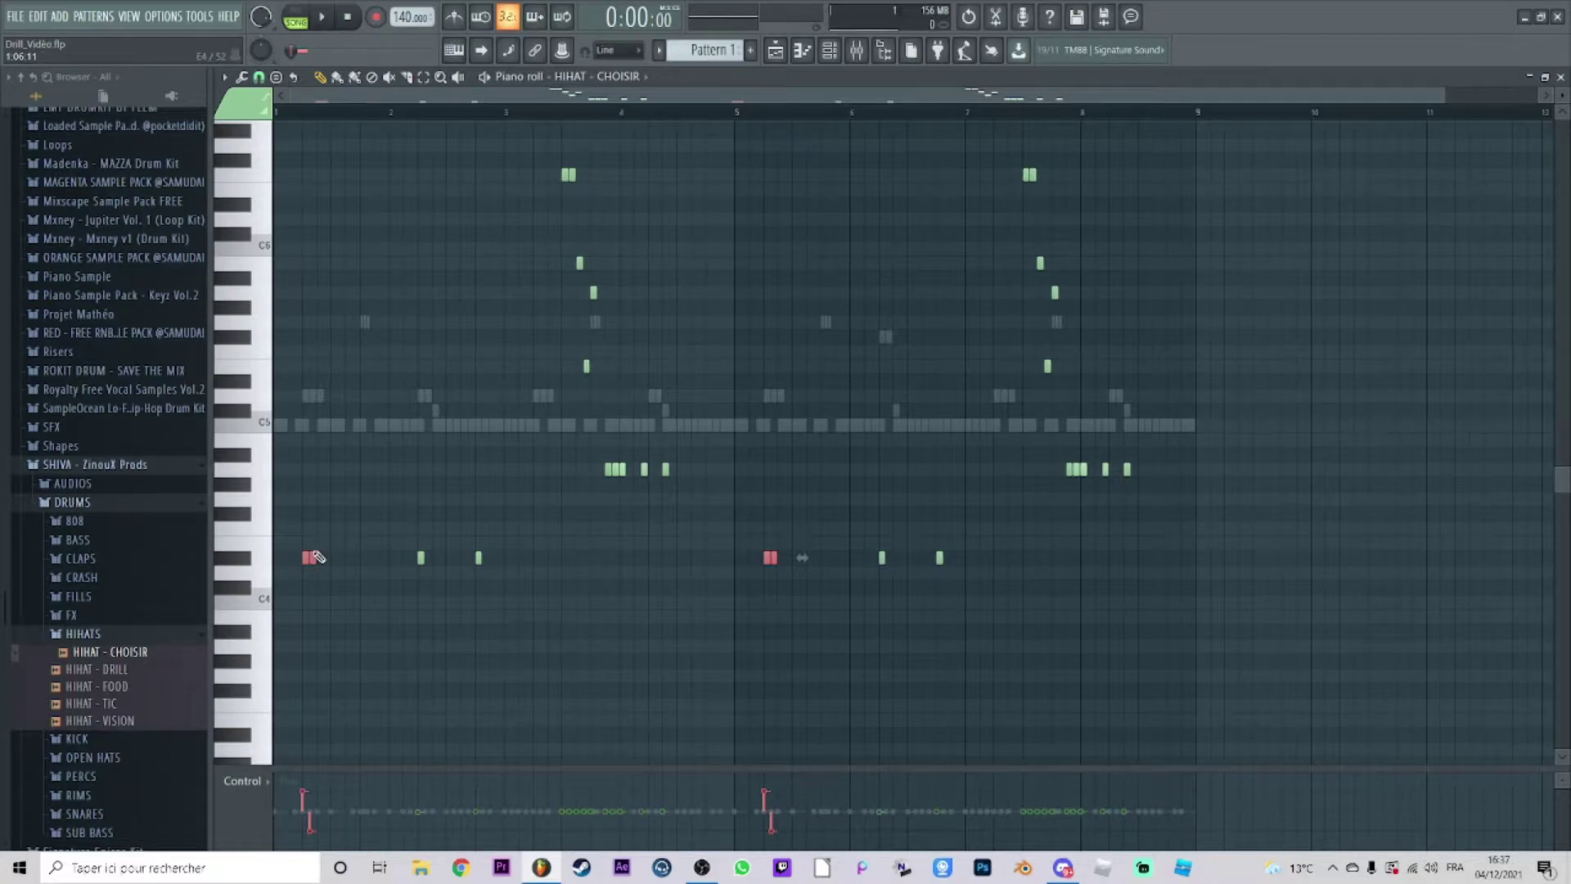
click(242, 781)
click(287, 765)
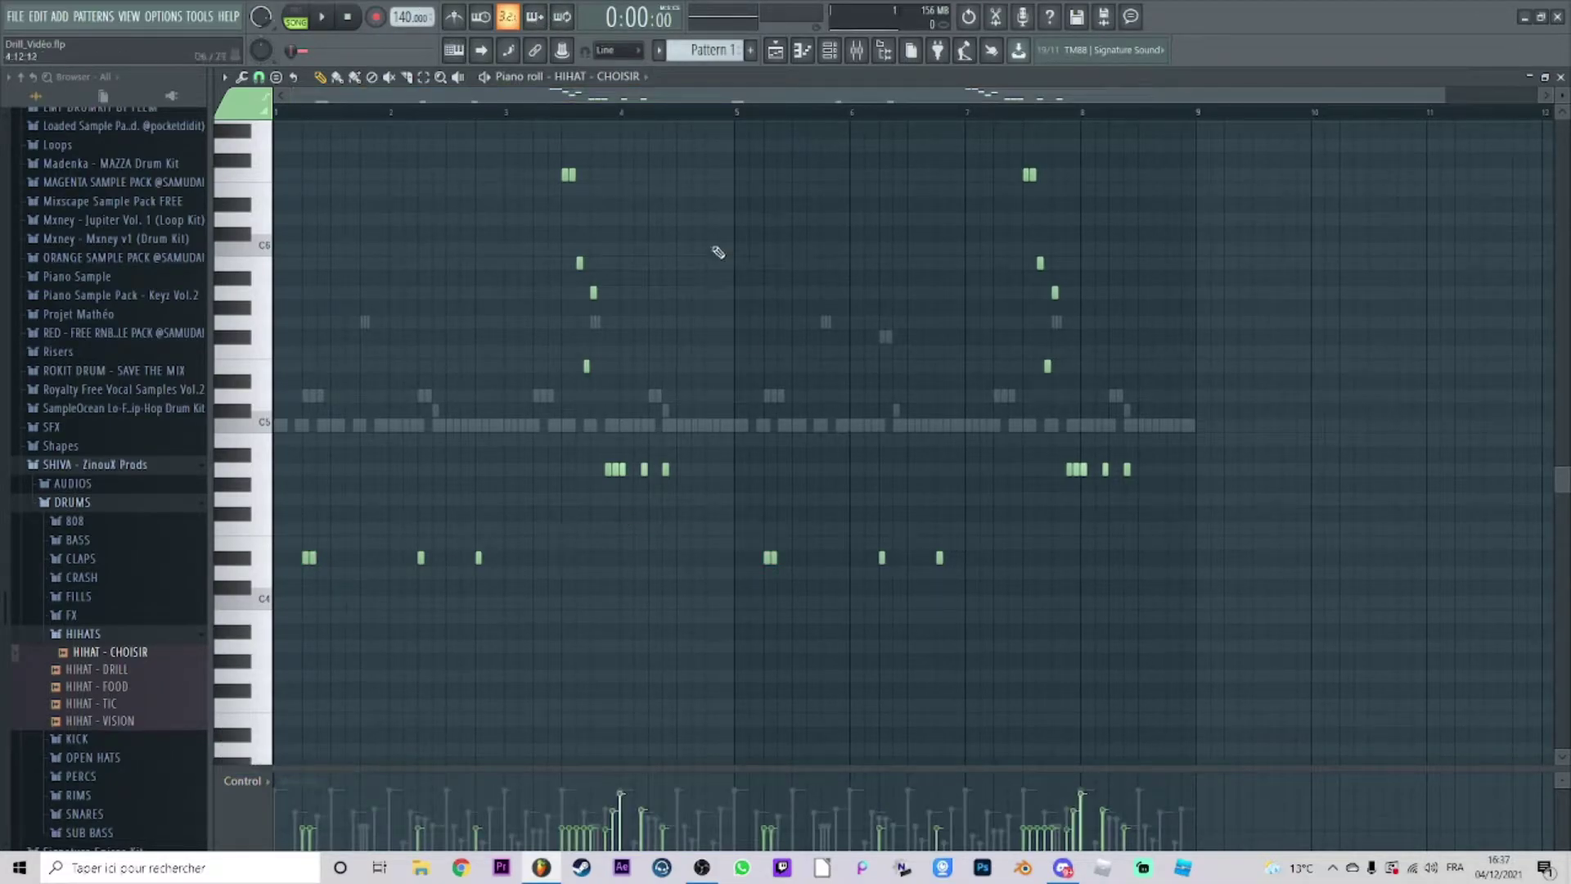
click(323, 17)
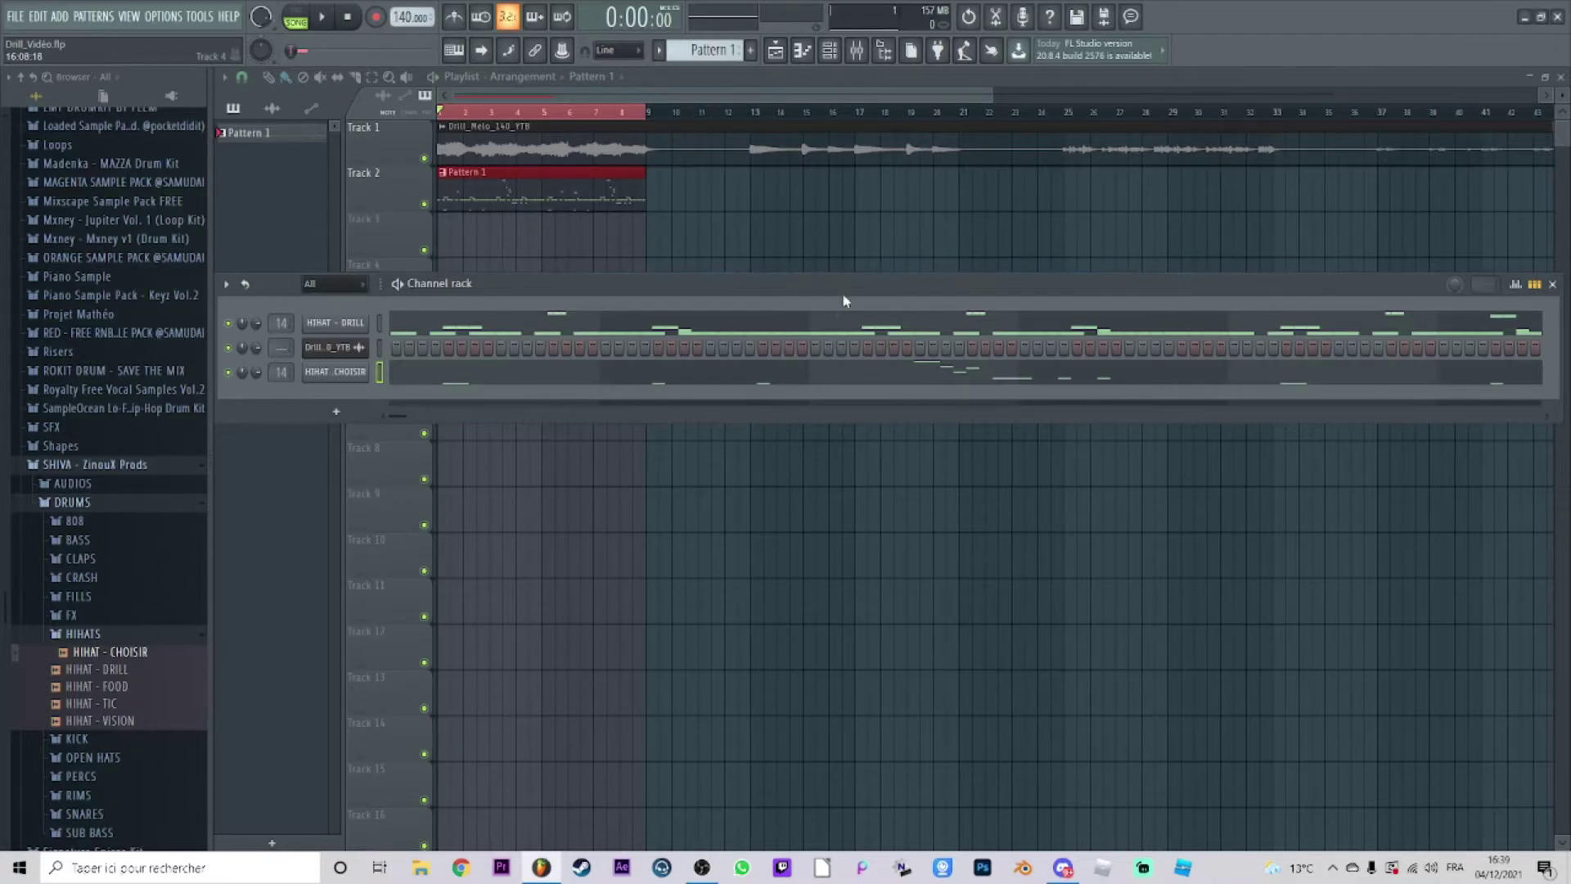
Collapse the SHIVA - ZinouX Prods kit and go to the PERCS samples of the Madenka - MAZZA Drum Kit.
click(90, 635)
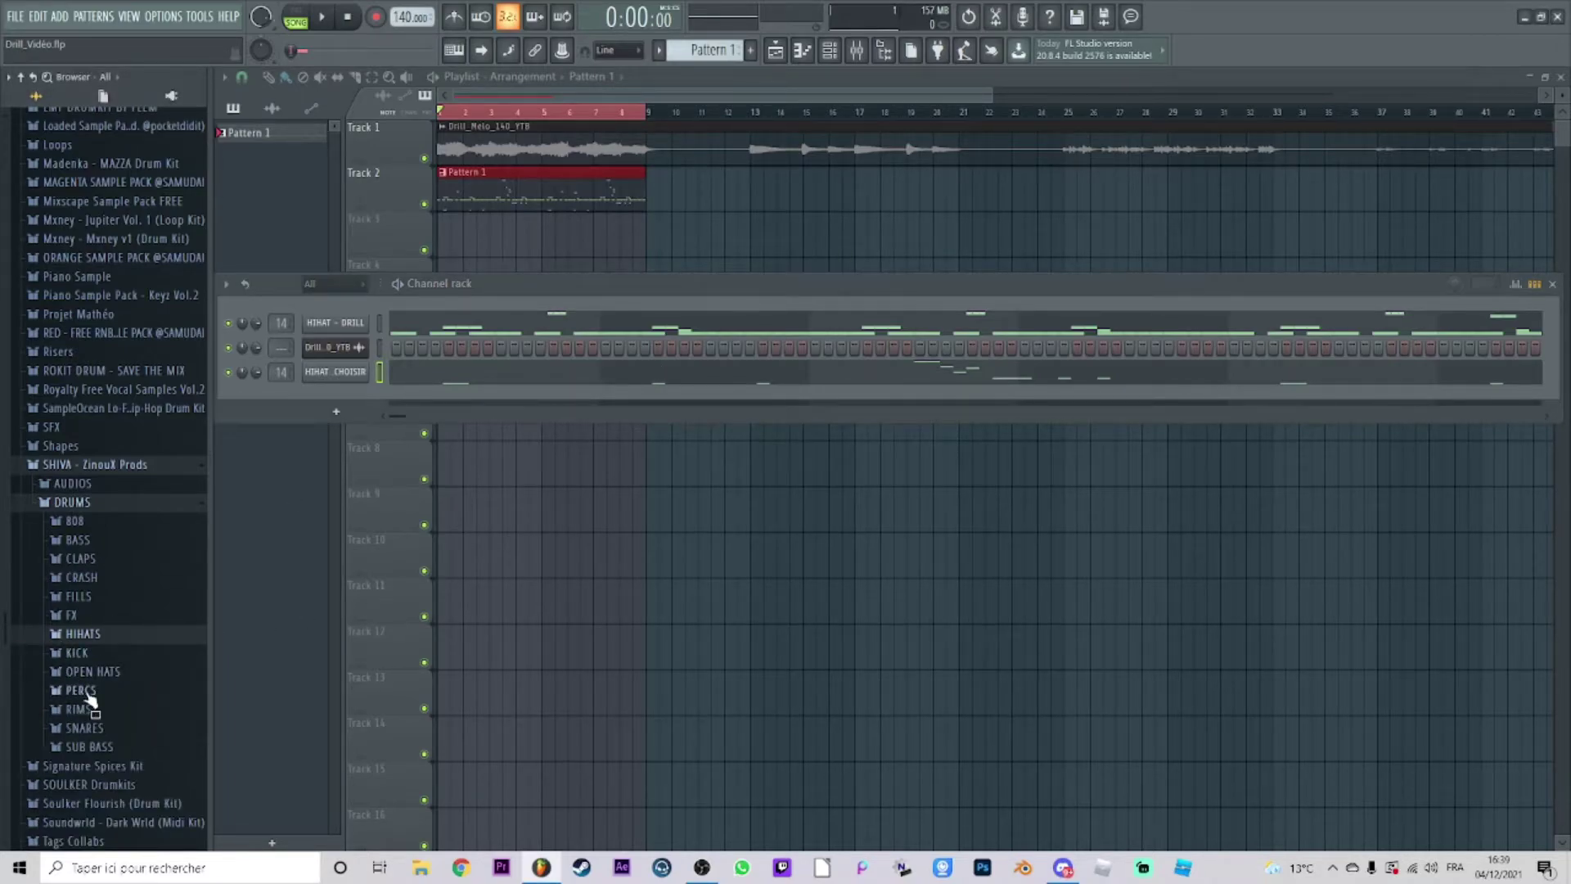
click(82, 691)
click(123, 464)
scroll(123, 458, up, 5)
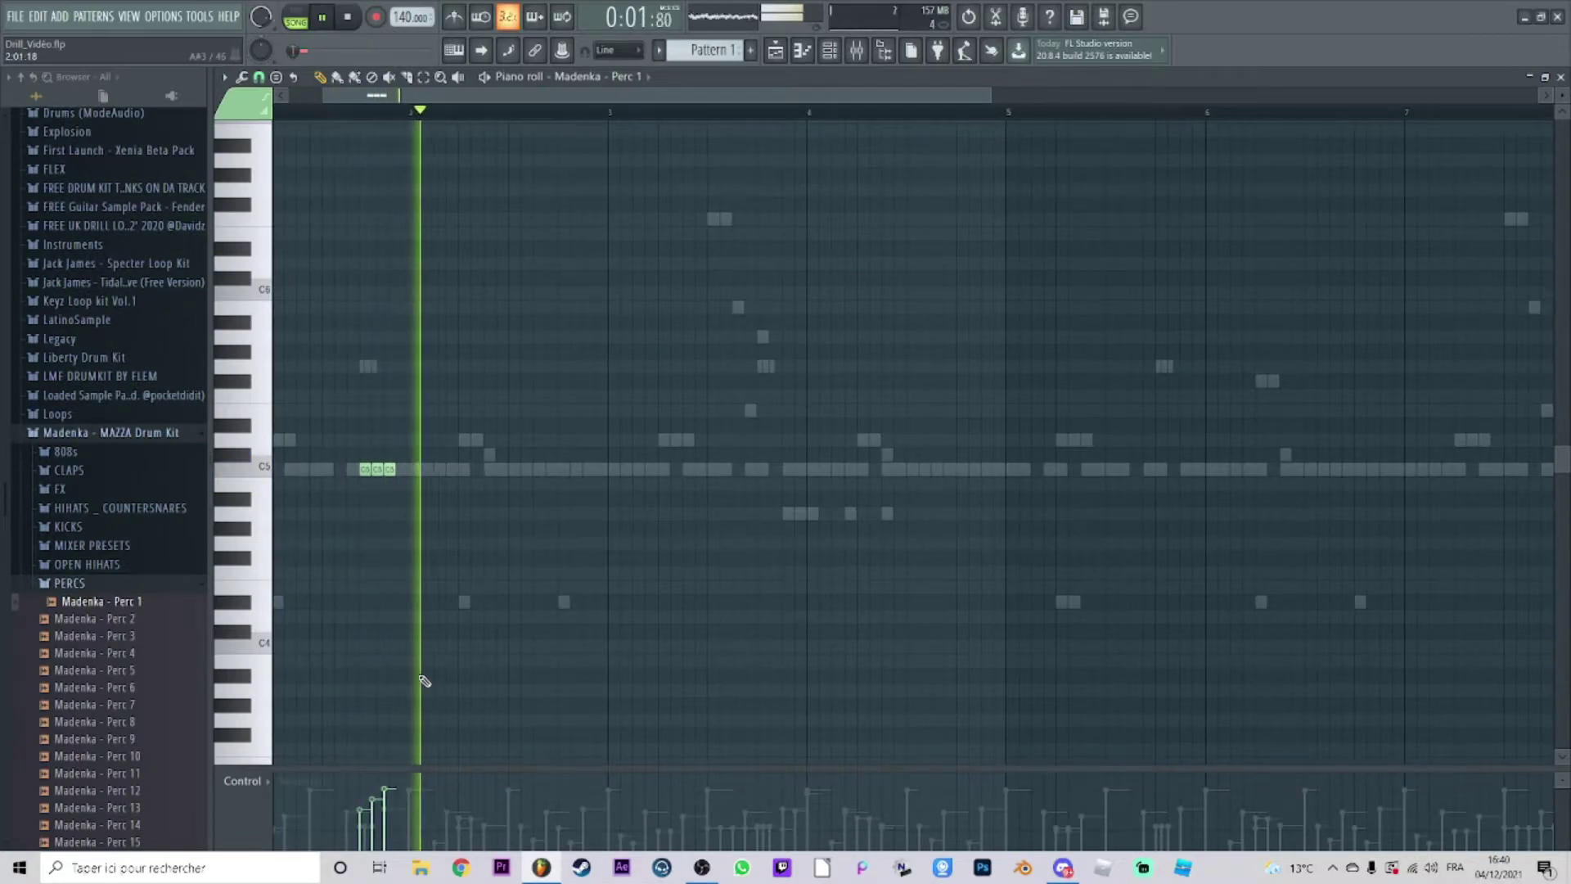
Duplicate the three-note Madenka - Perc 1 figure from bar 1 into bar 3.
scroll(634, 135, left, 1)
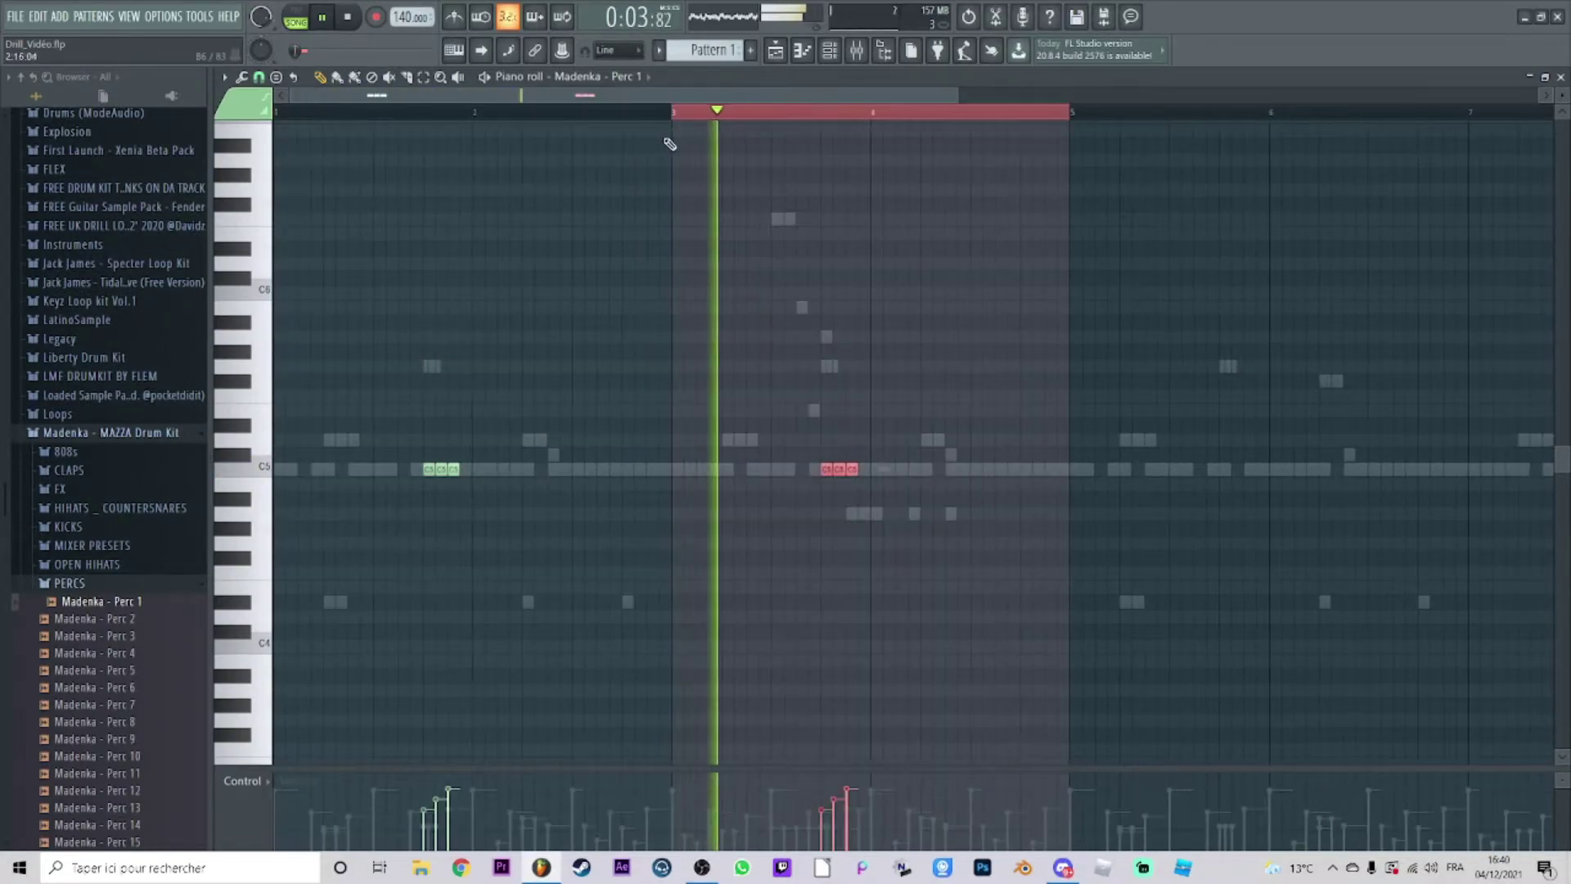
scroll(736, 118, down, 3)
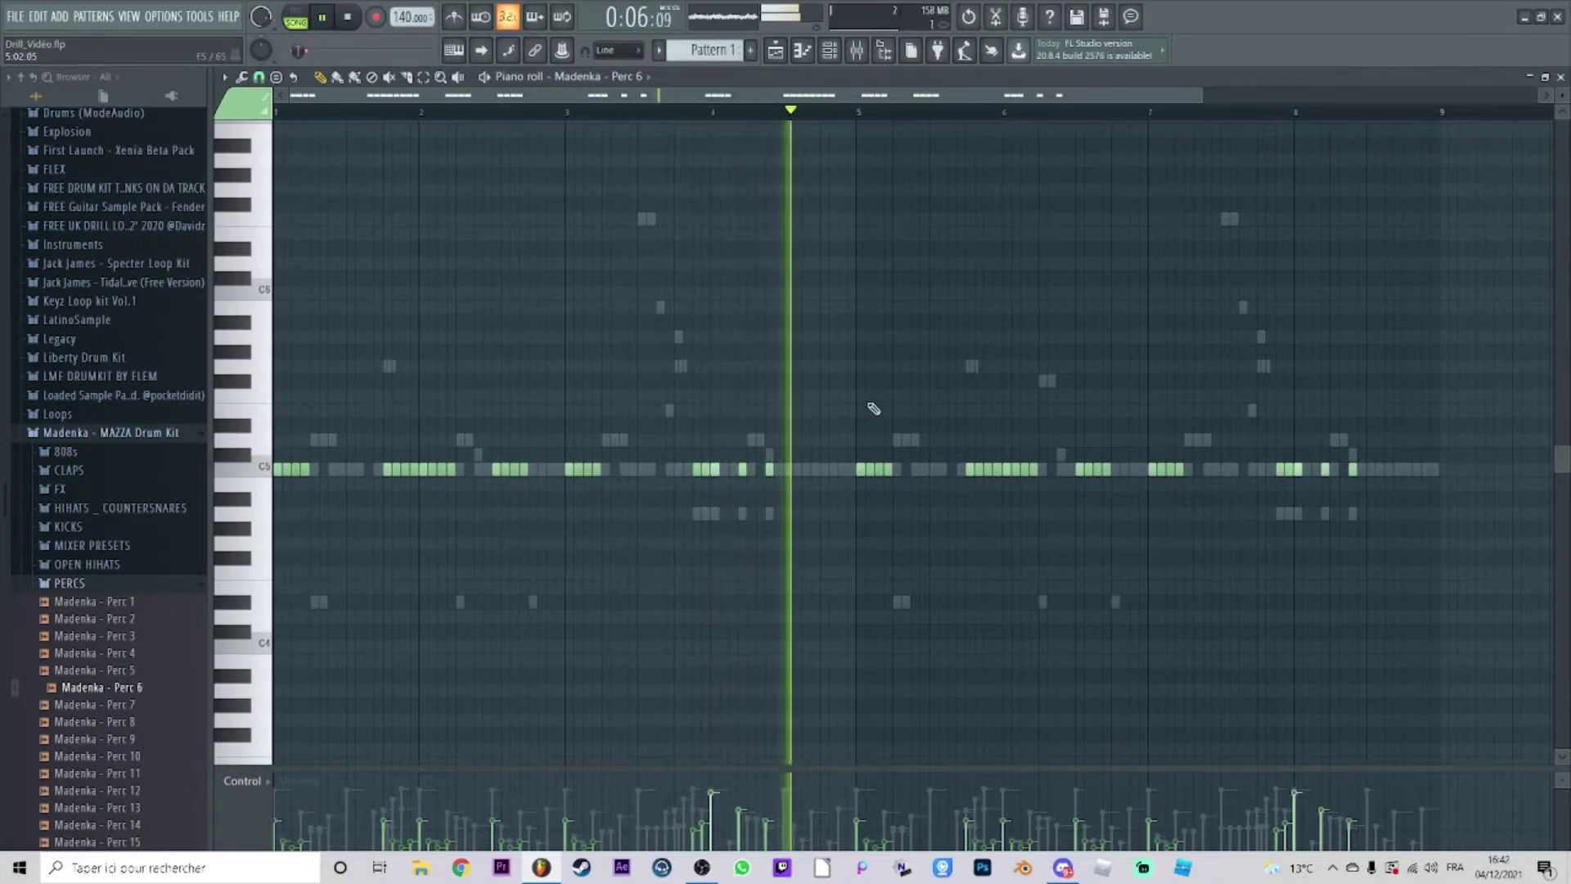
Review the note patterns of the Madenka - Perc 6 and Madenka - Perc 1 channels during playback.
click(1561, 77)
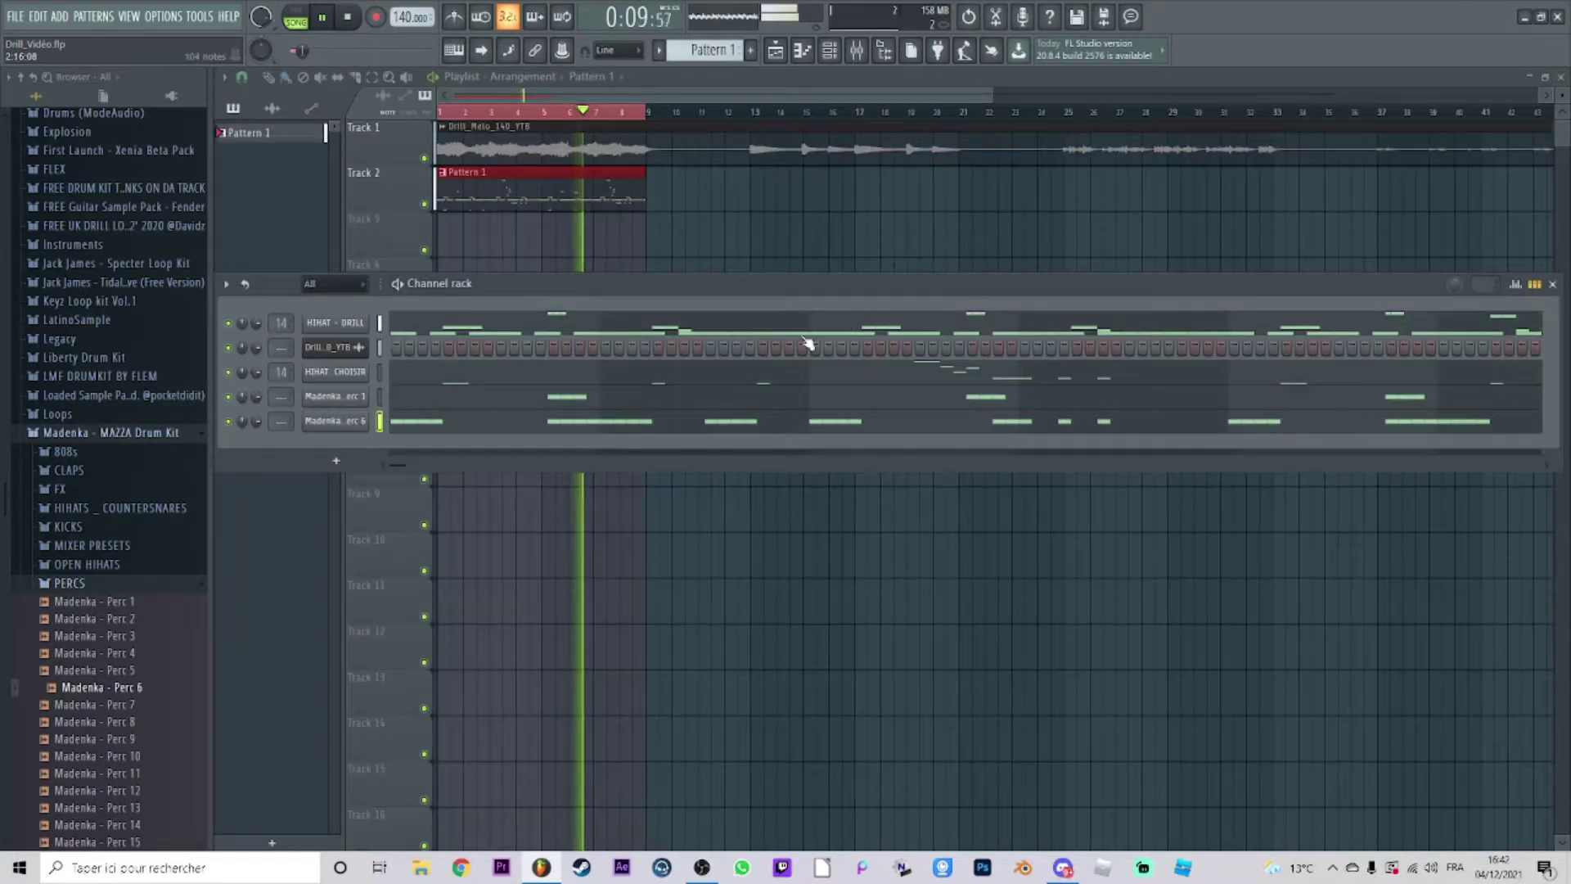
click(538, 408)
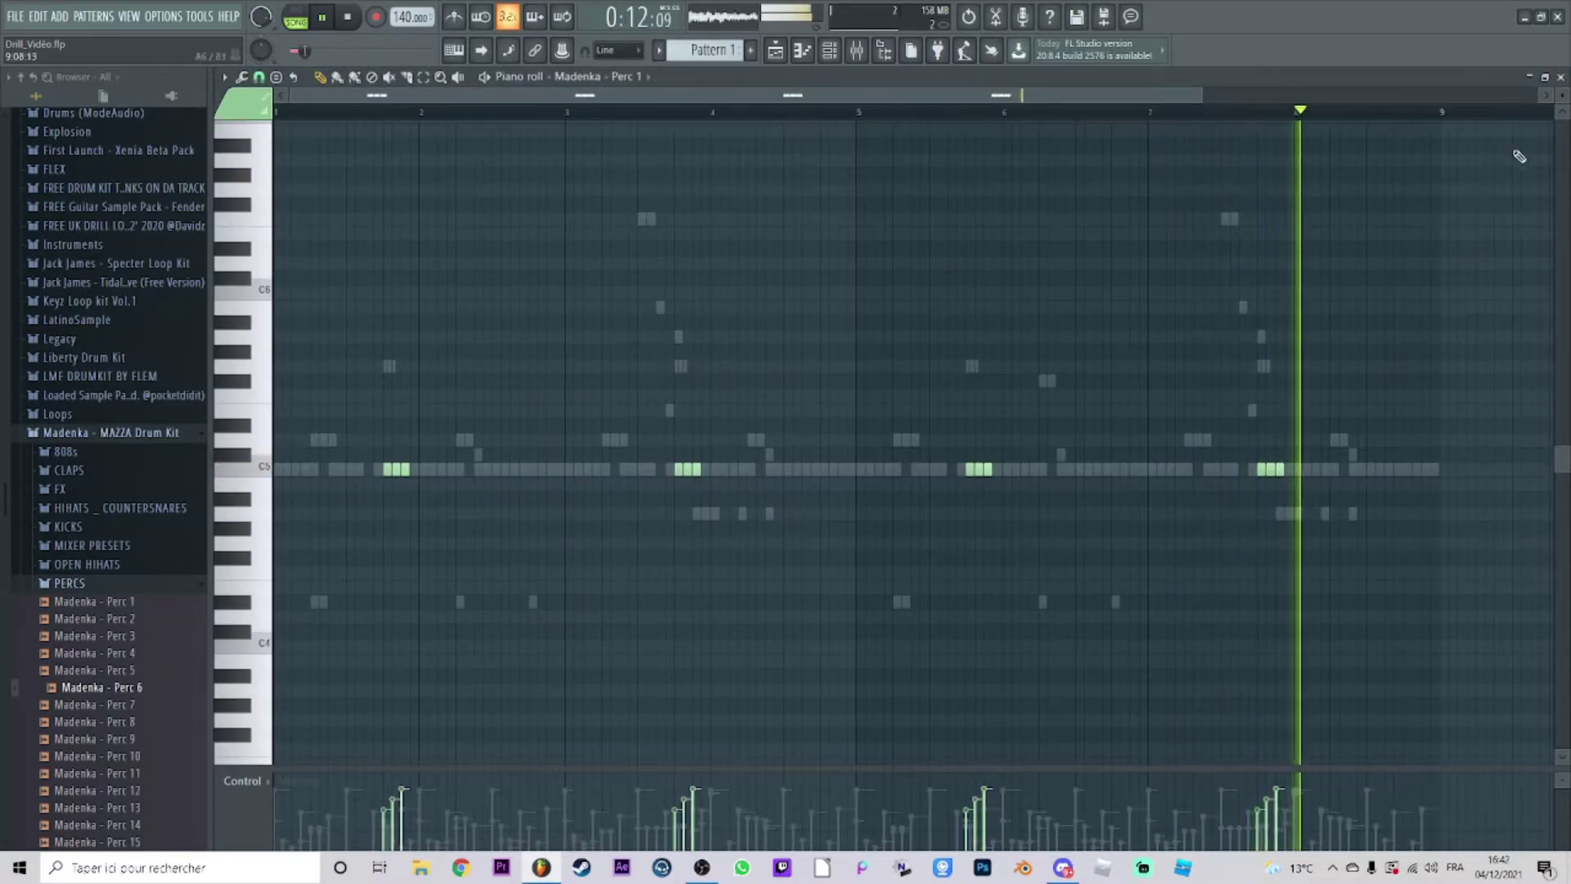
key(F7)
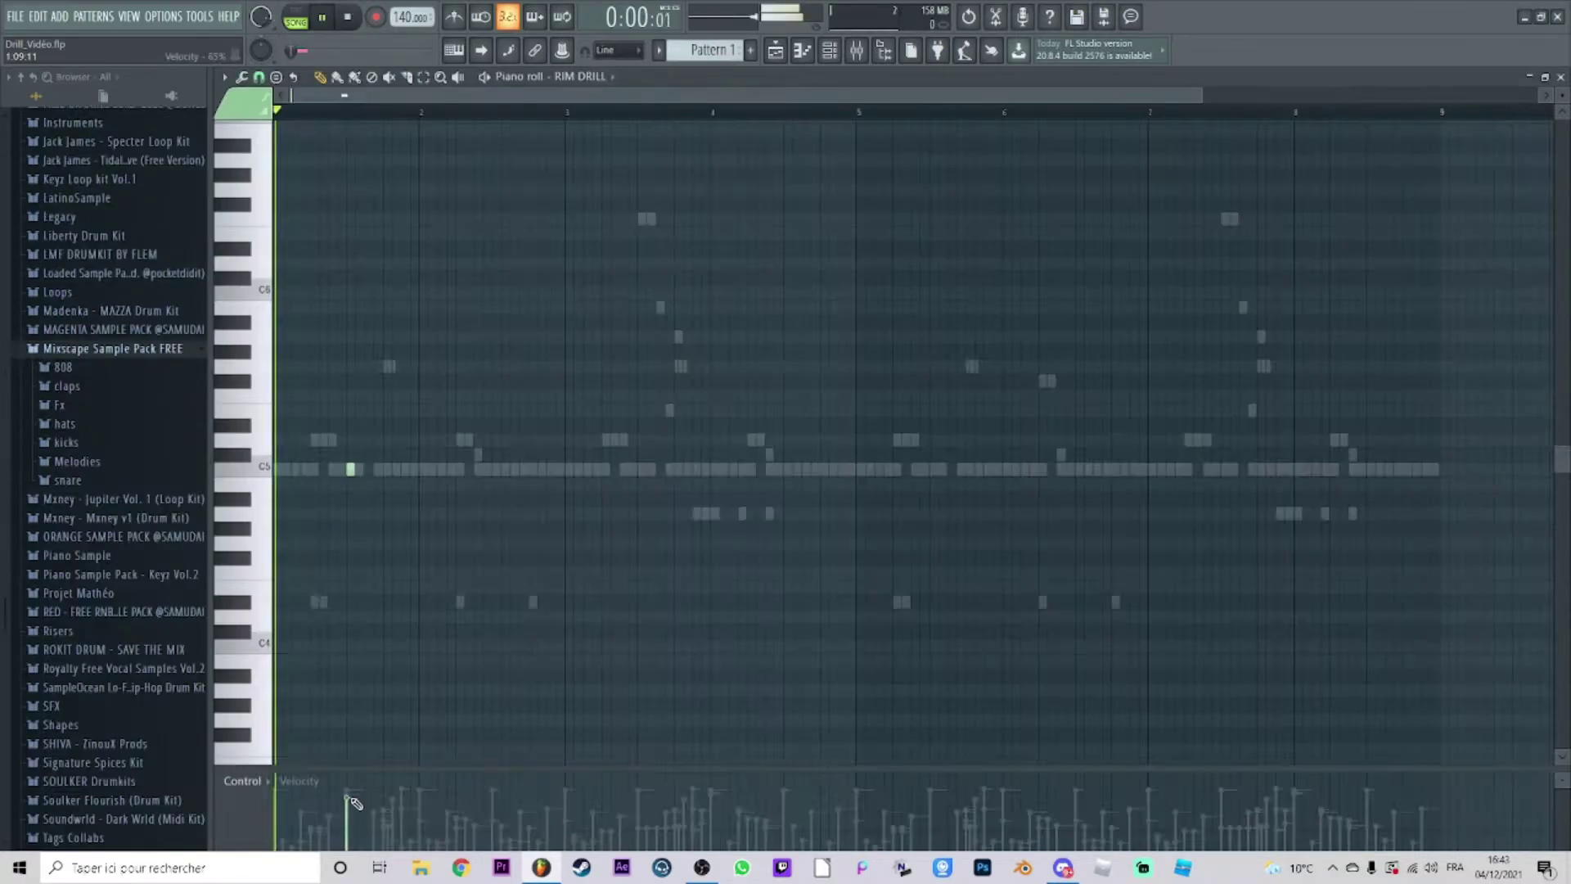
Program the RIM DRILL part with single C5 hits across bars 1 to 8, placing two close together in bar 6.
click(351, 468)
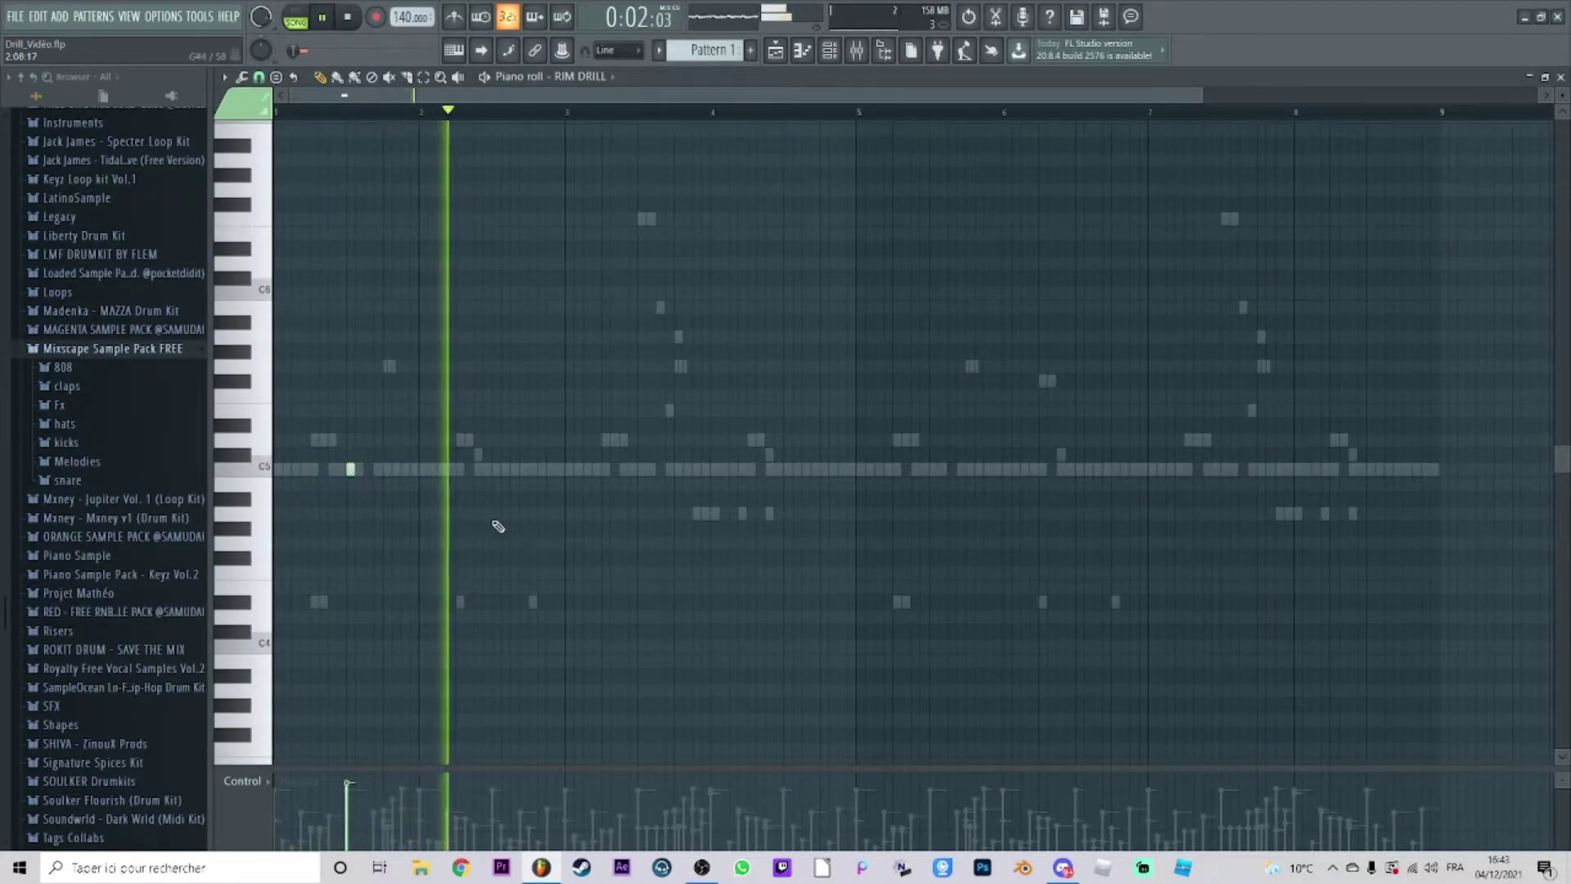
click(533, 469)
click(641, 469)
click(767, 468)
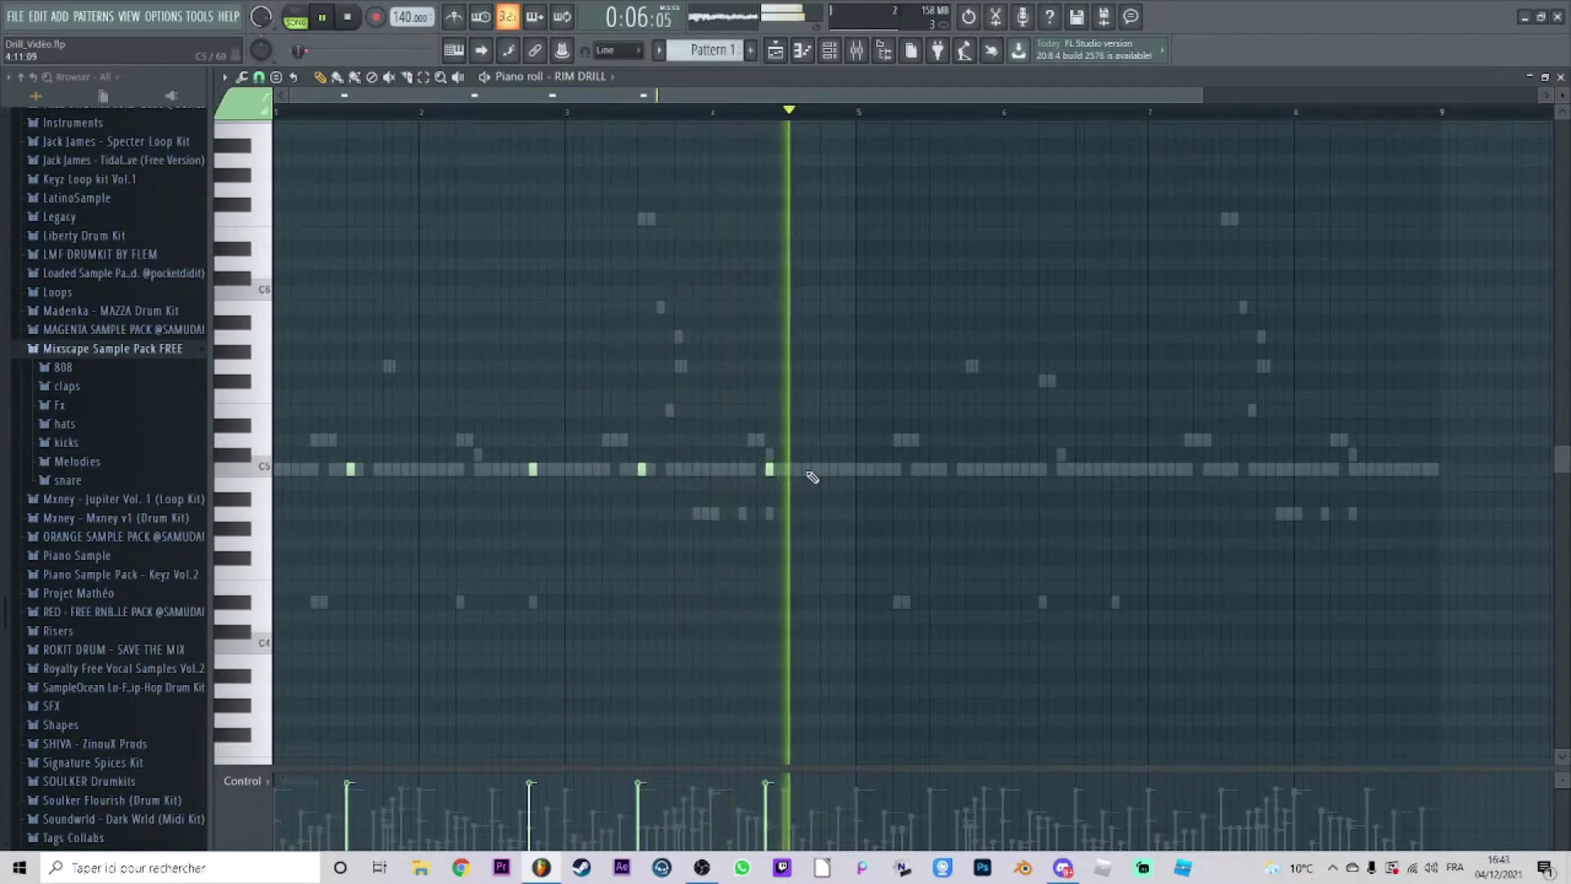
click(934, 469)
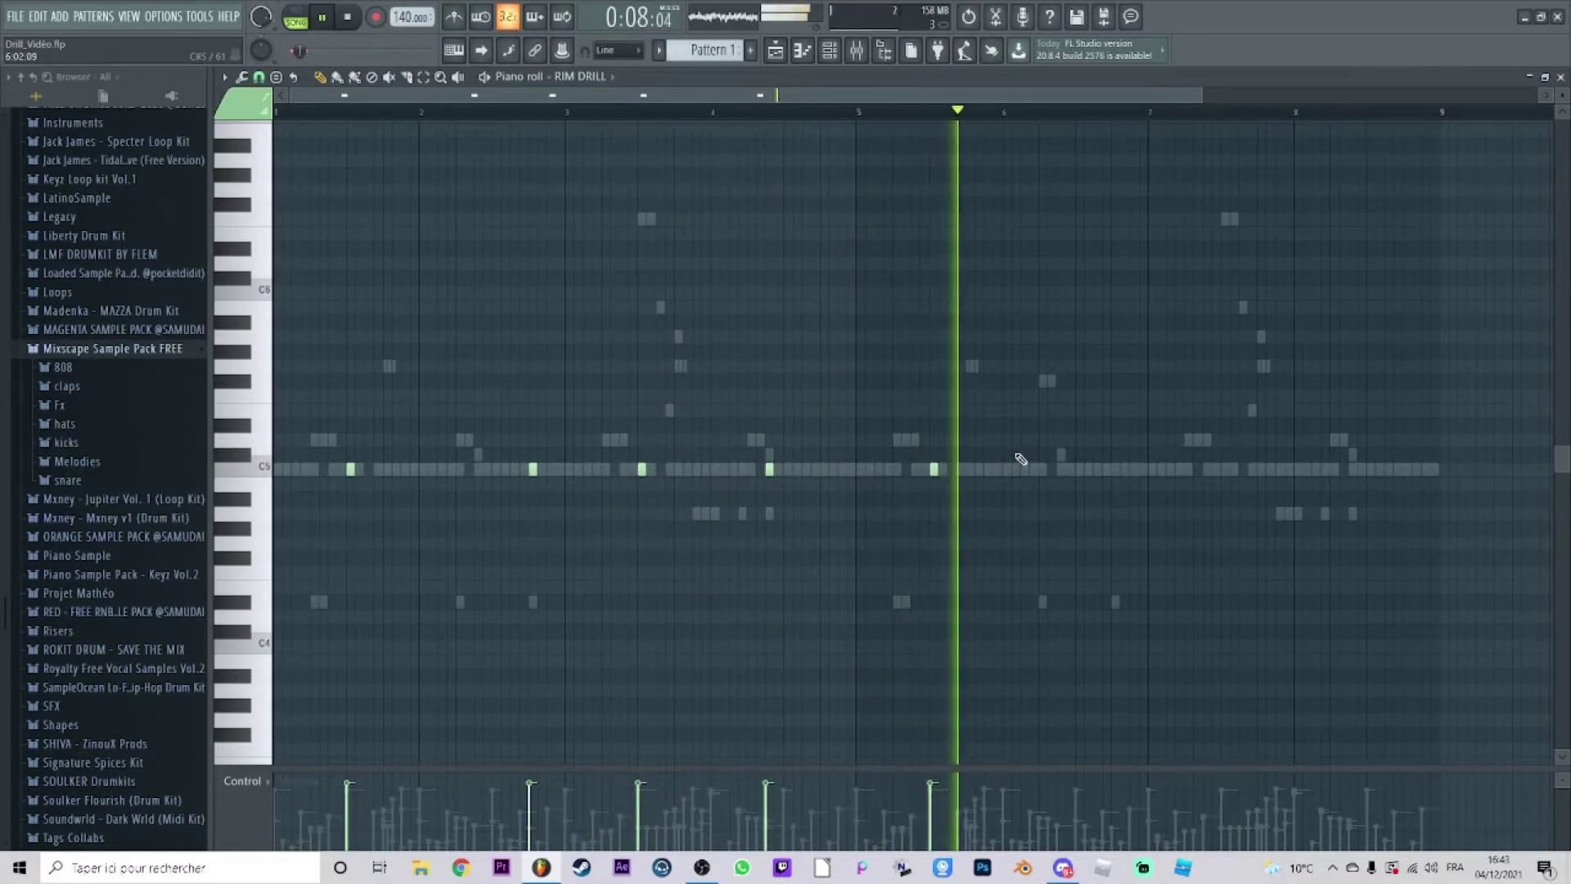
click(1095, 469)
click(1115, 468)
click(1224, 469)
click(1406, 469)
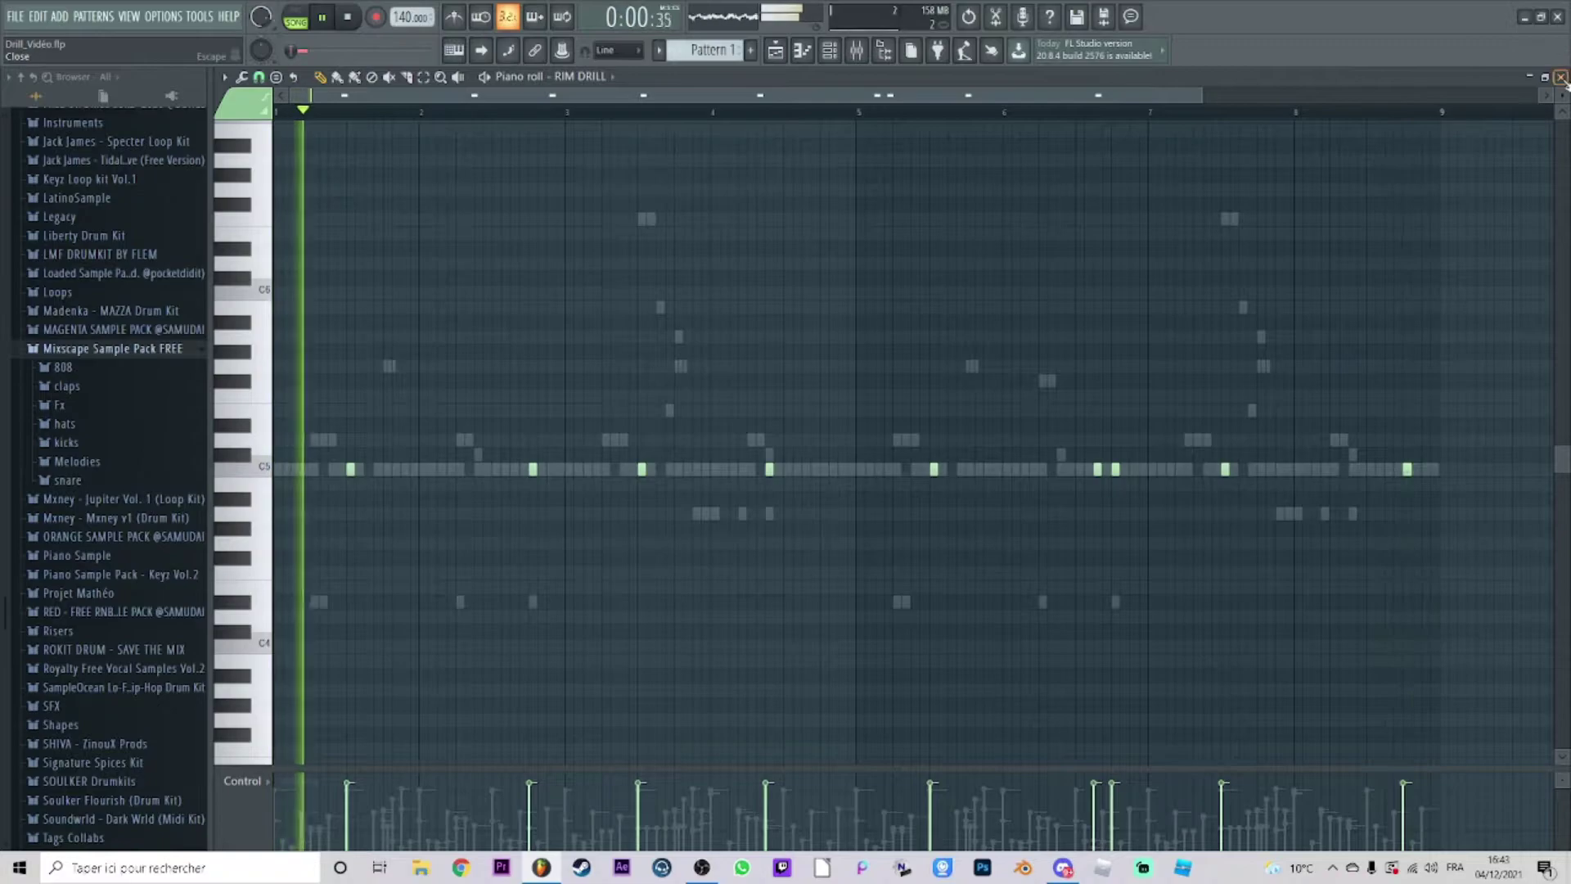
key(F7)
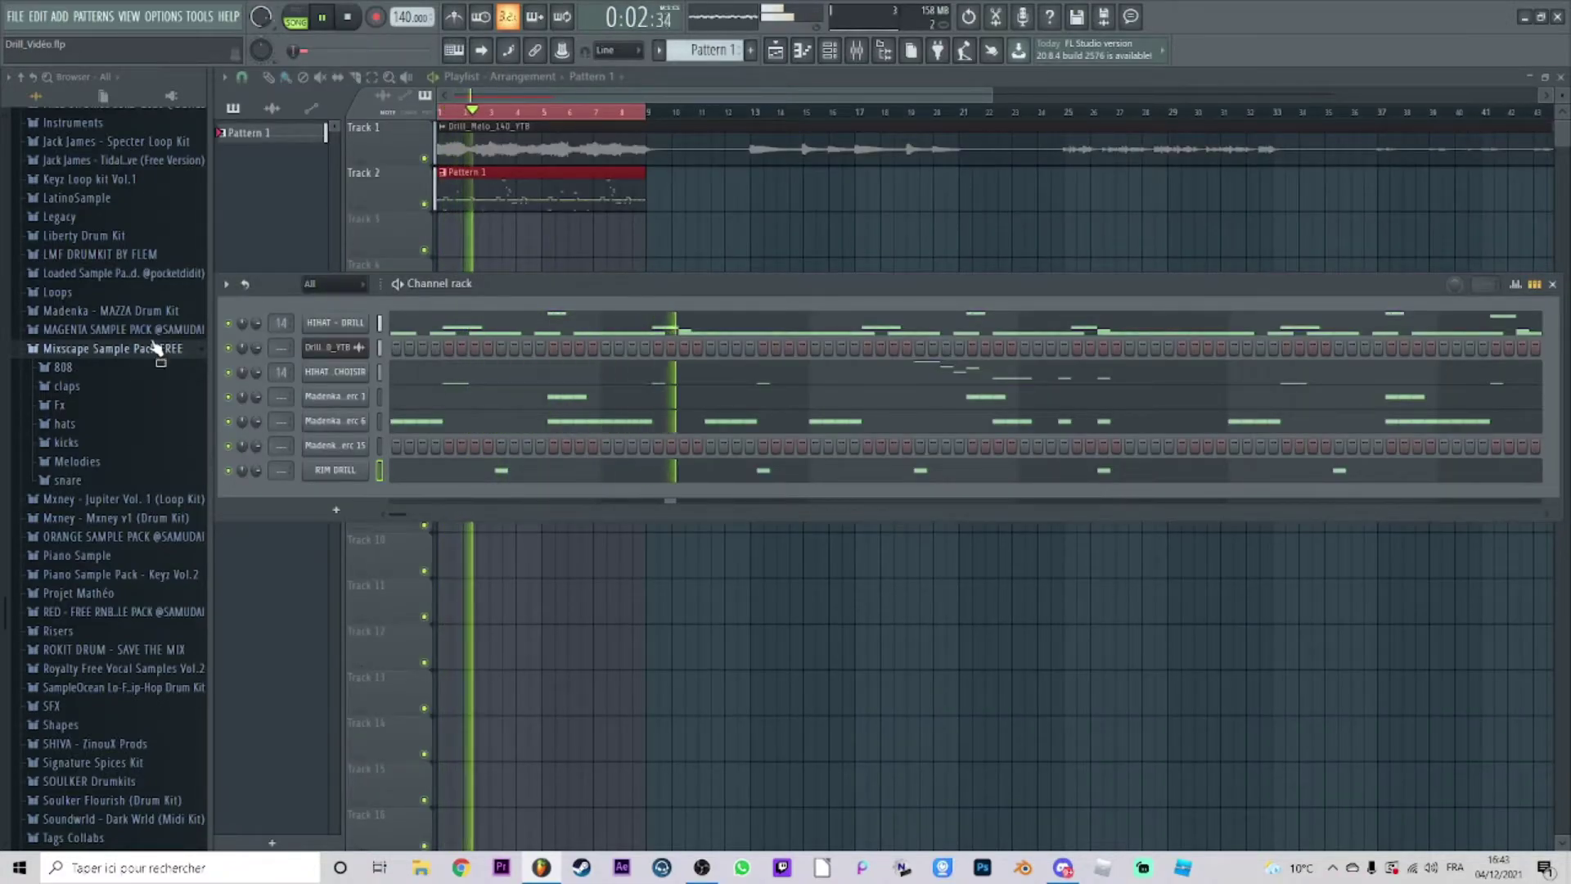
Check the mixer track levels while the beat plays.
click(860, 54)
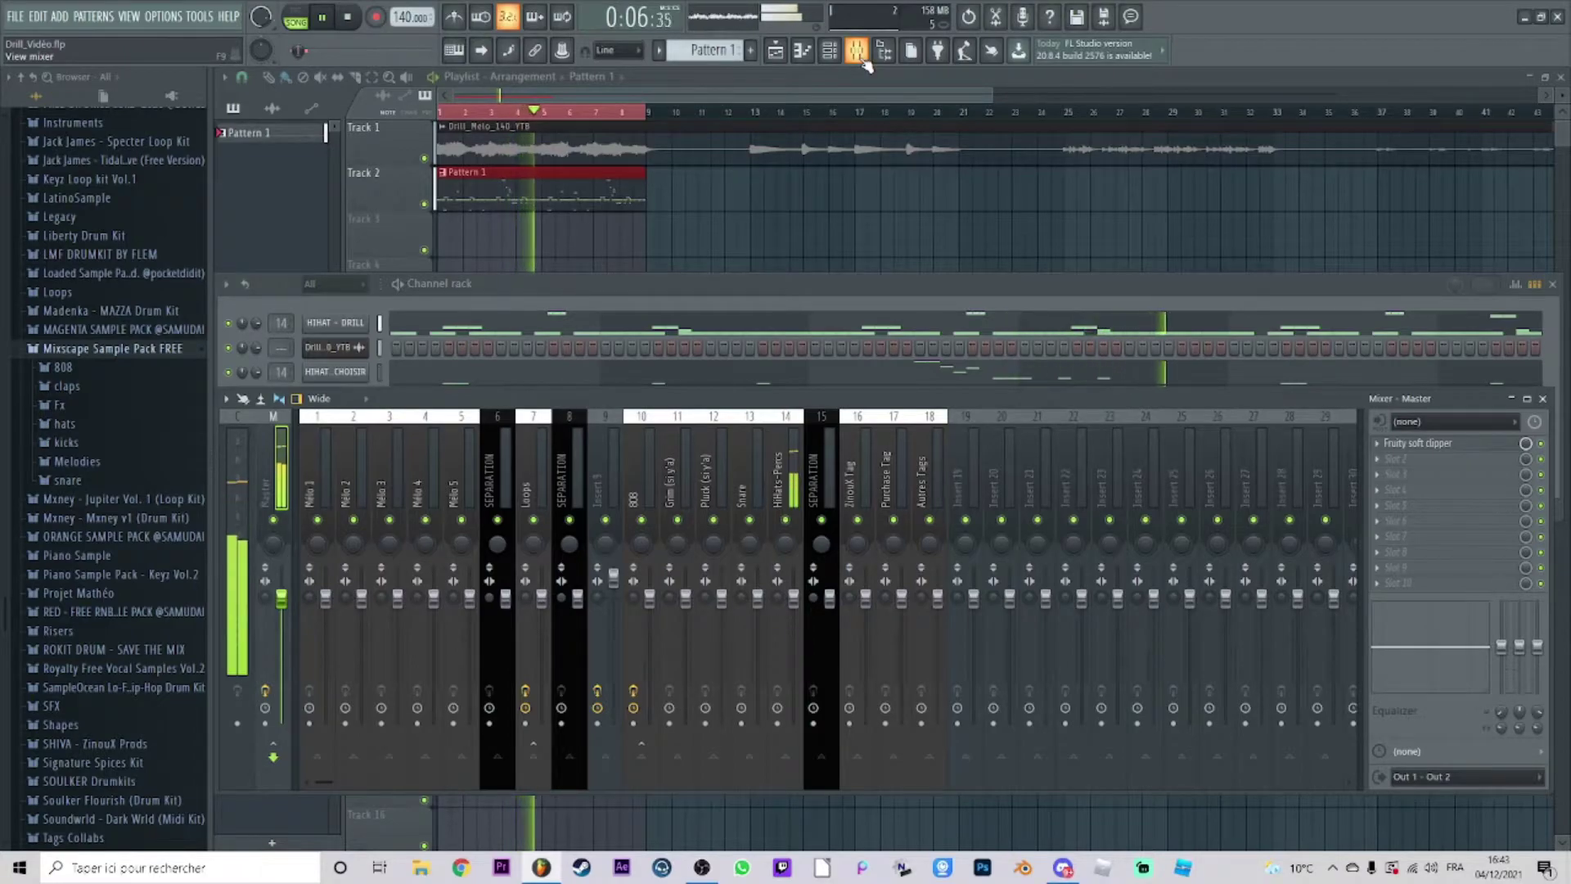
click(861, 56)
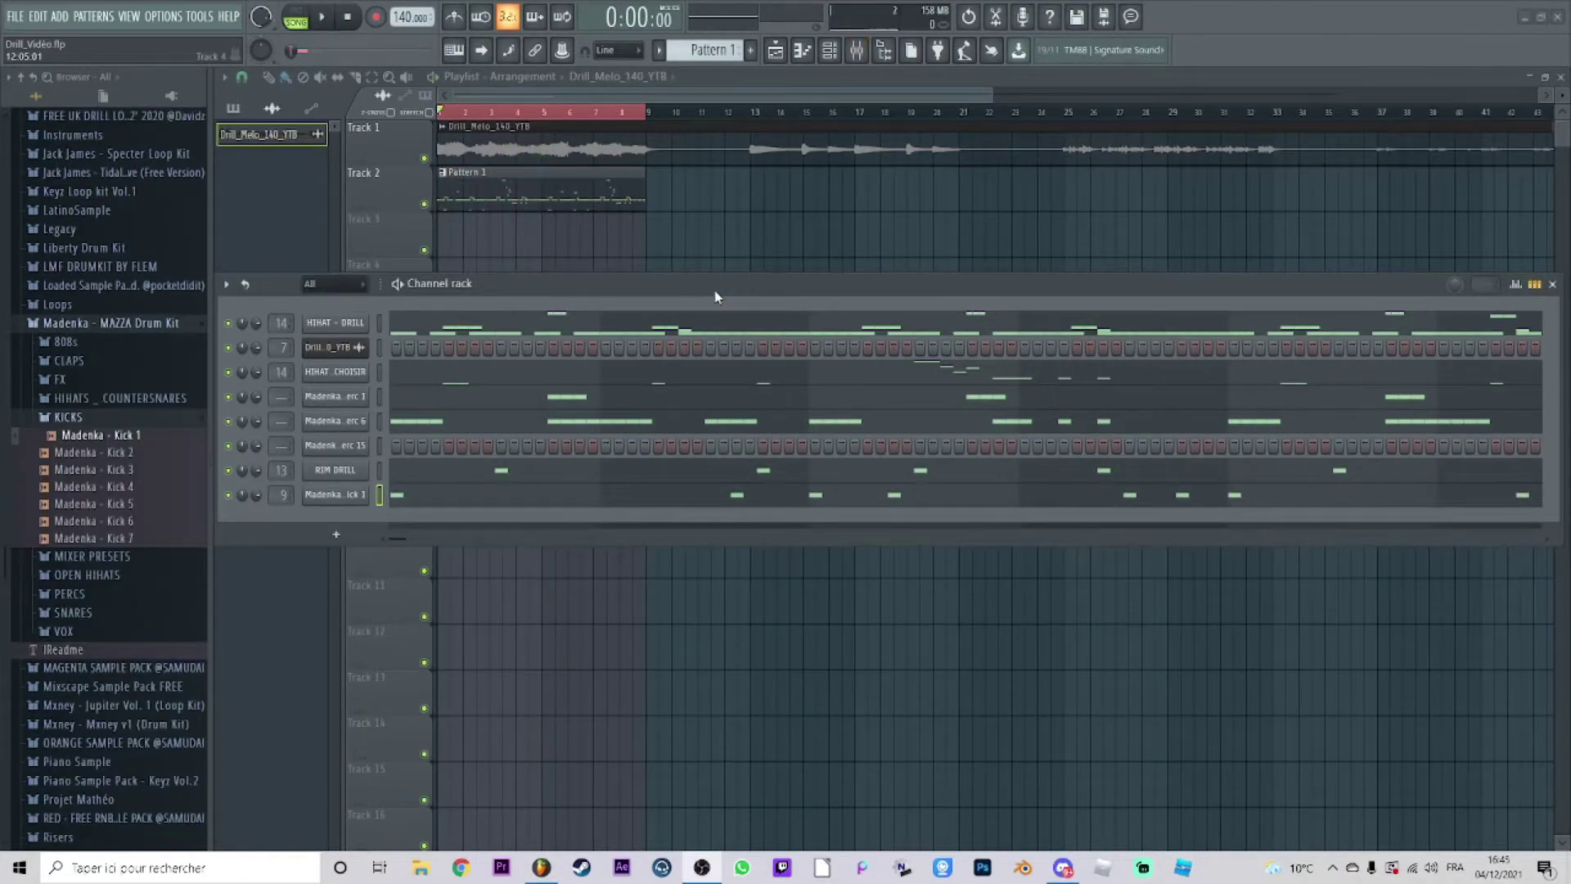
Examine the repeated three-note figures of the Madenka - Perc 1 channel in the piano roll.
mouse_move(718, 286)
mouse_down()
mouse_move(710, 235)
mouse_move(711, 273)
mouse_up()
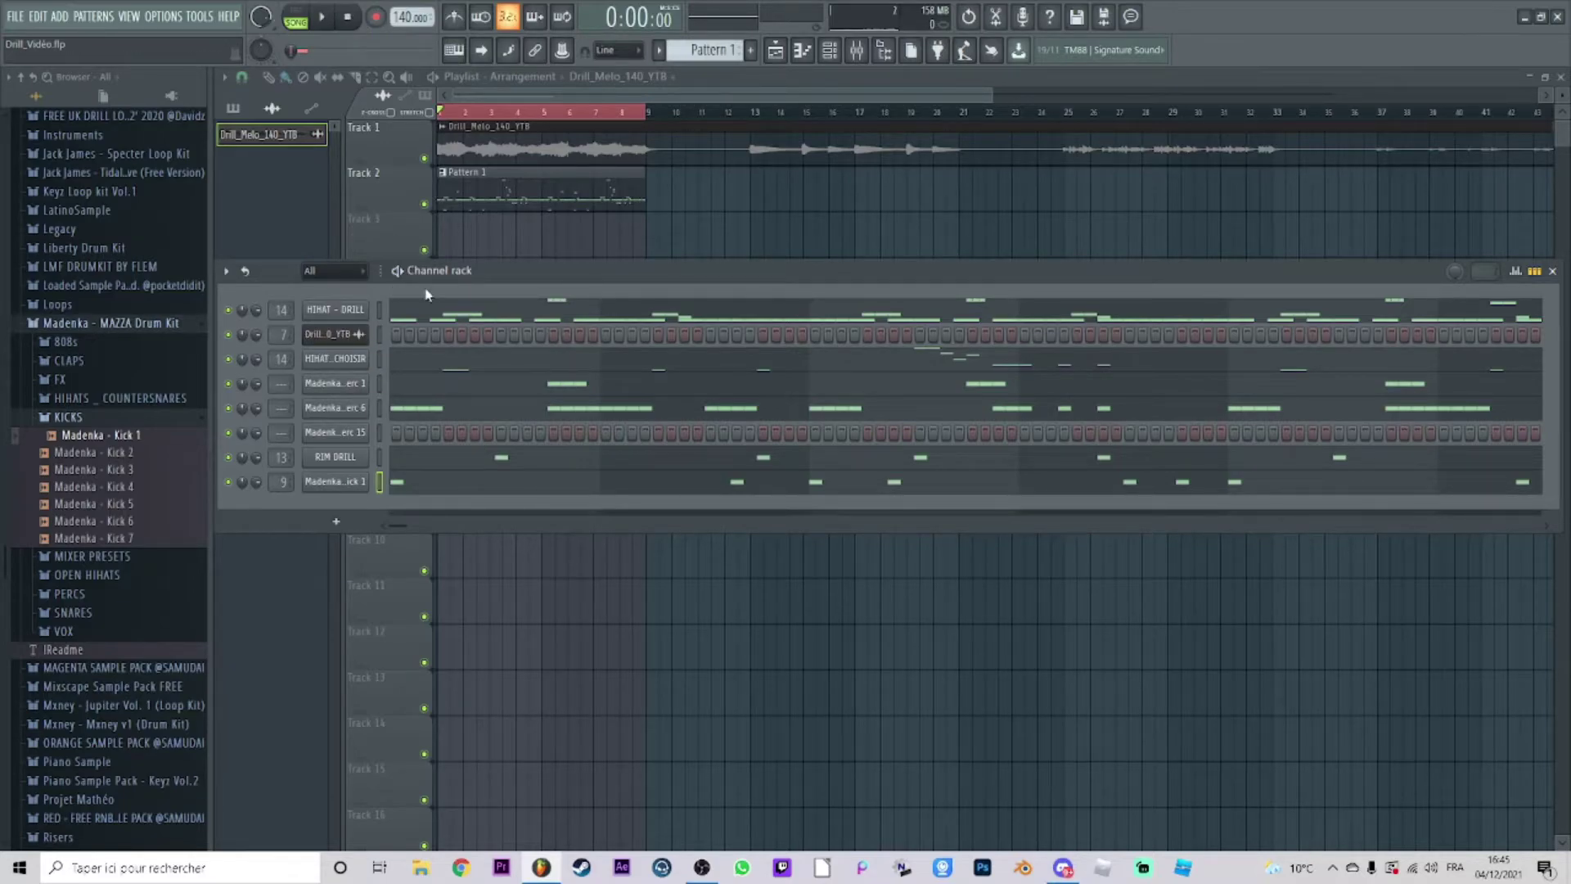
click(403, 401)
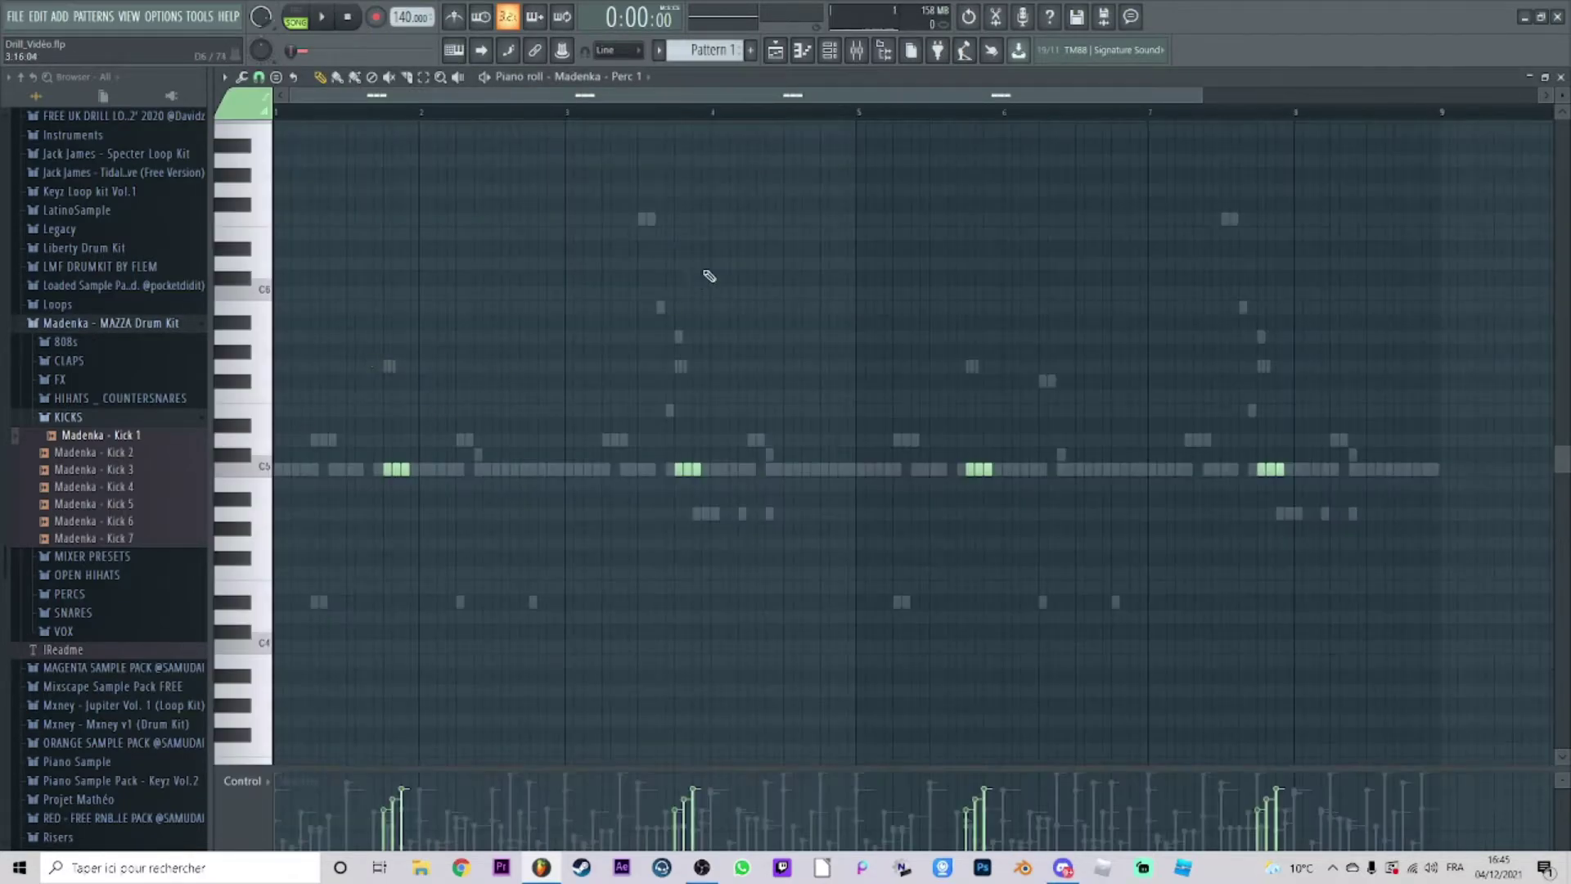
key(F7)
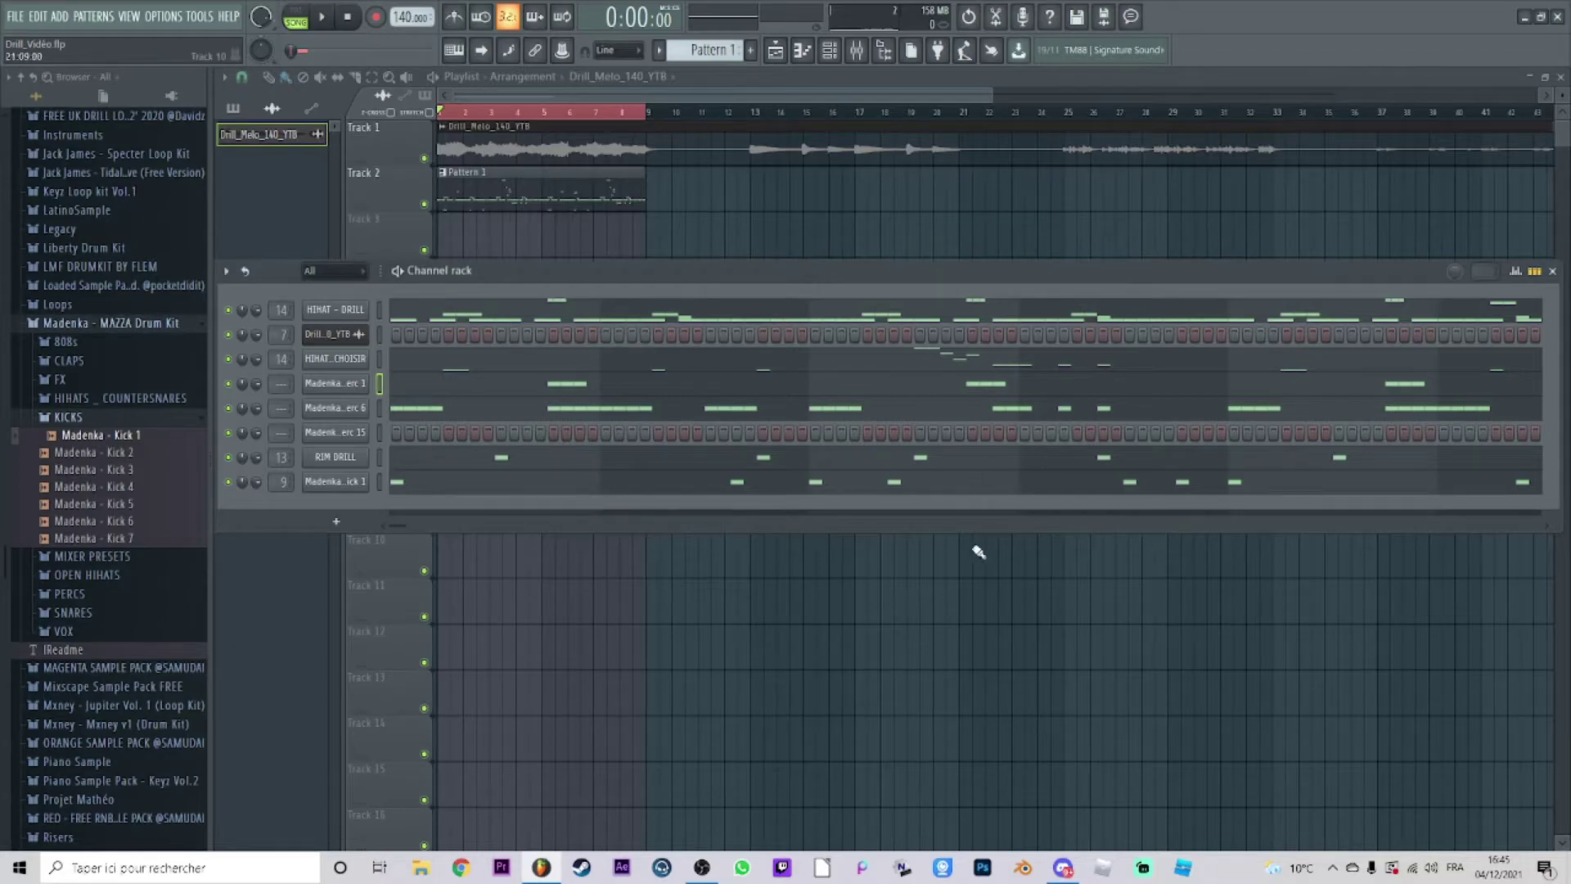
key(F7)
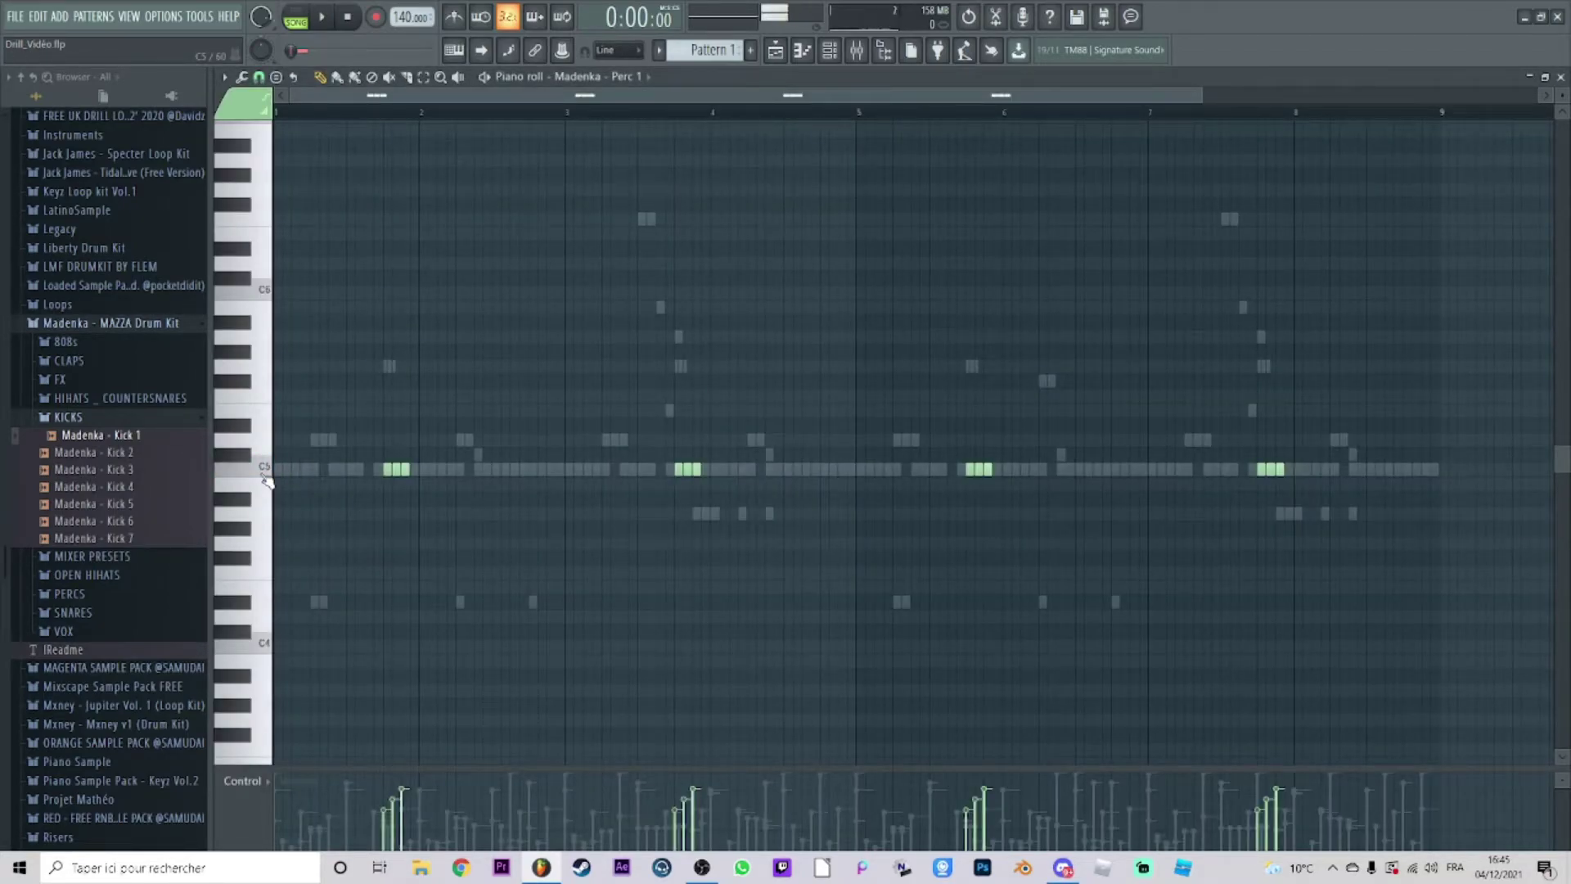
click(1560, 77)
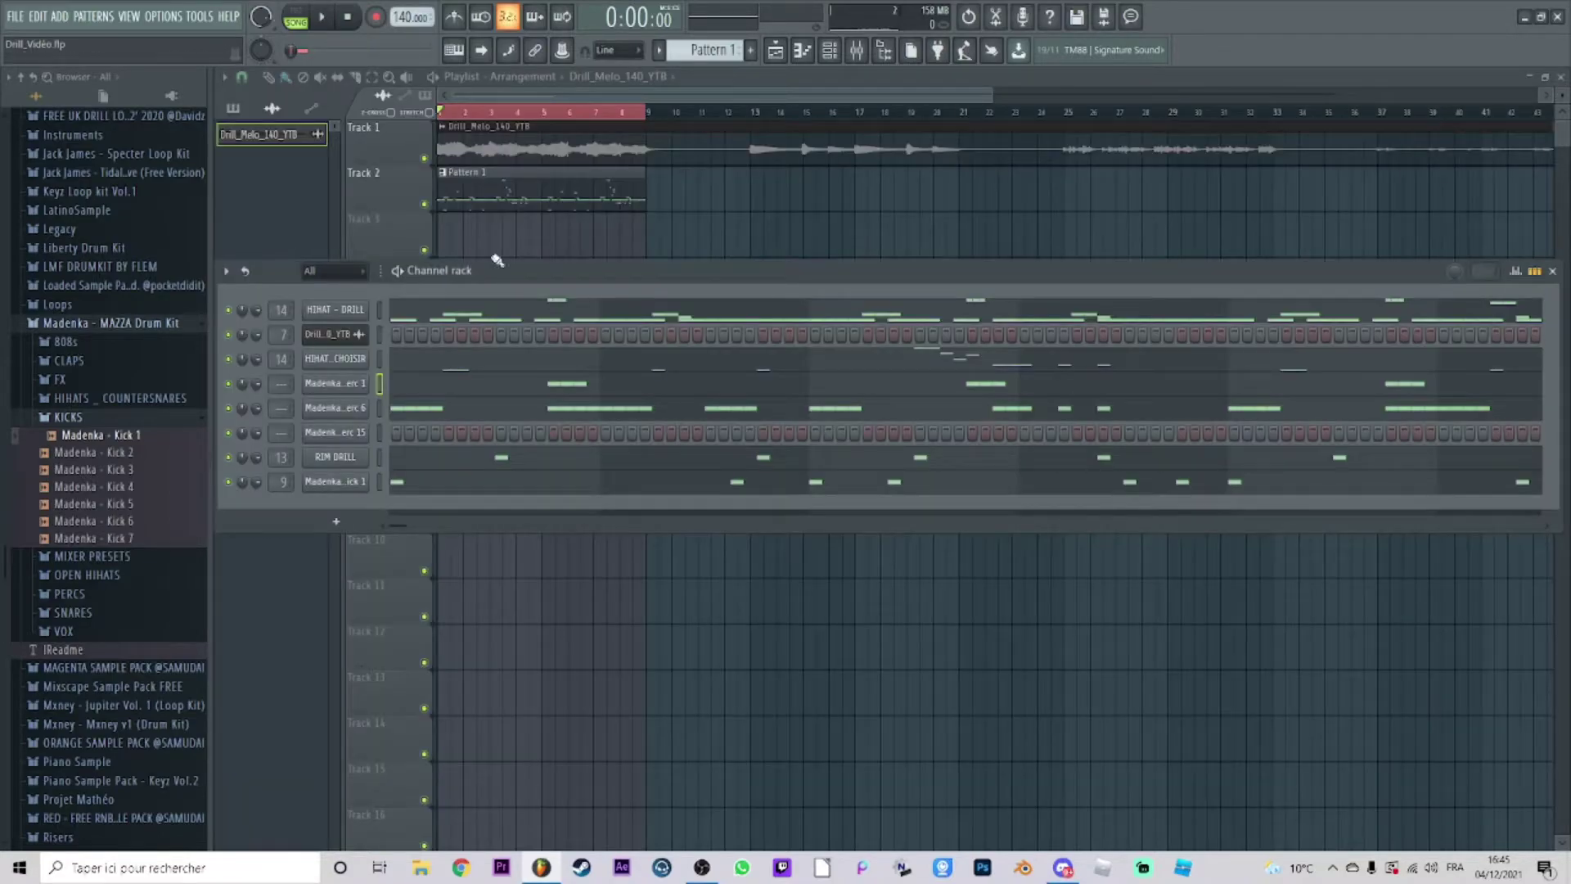
Examine the Madenka - Perc 6 note pattern and its sampler settings.
click(407, 411)
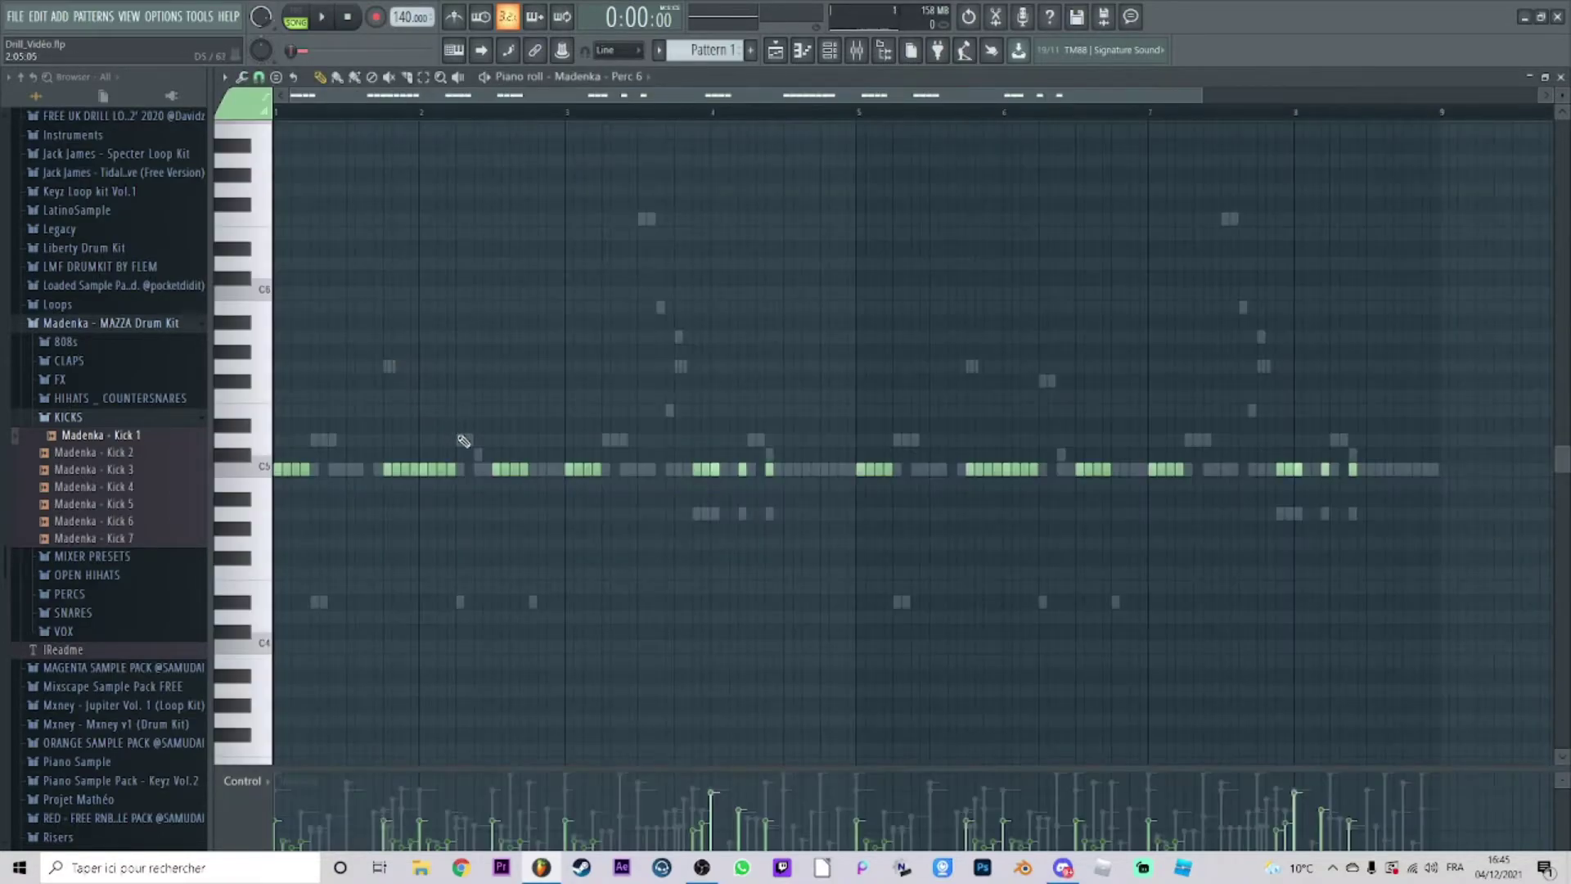
click(1560, 77)
click(411, 409)
click(1561, 78)
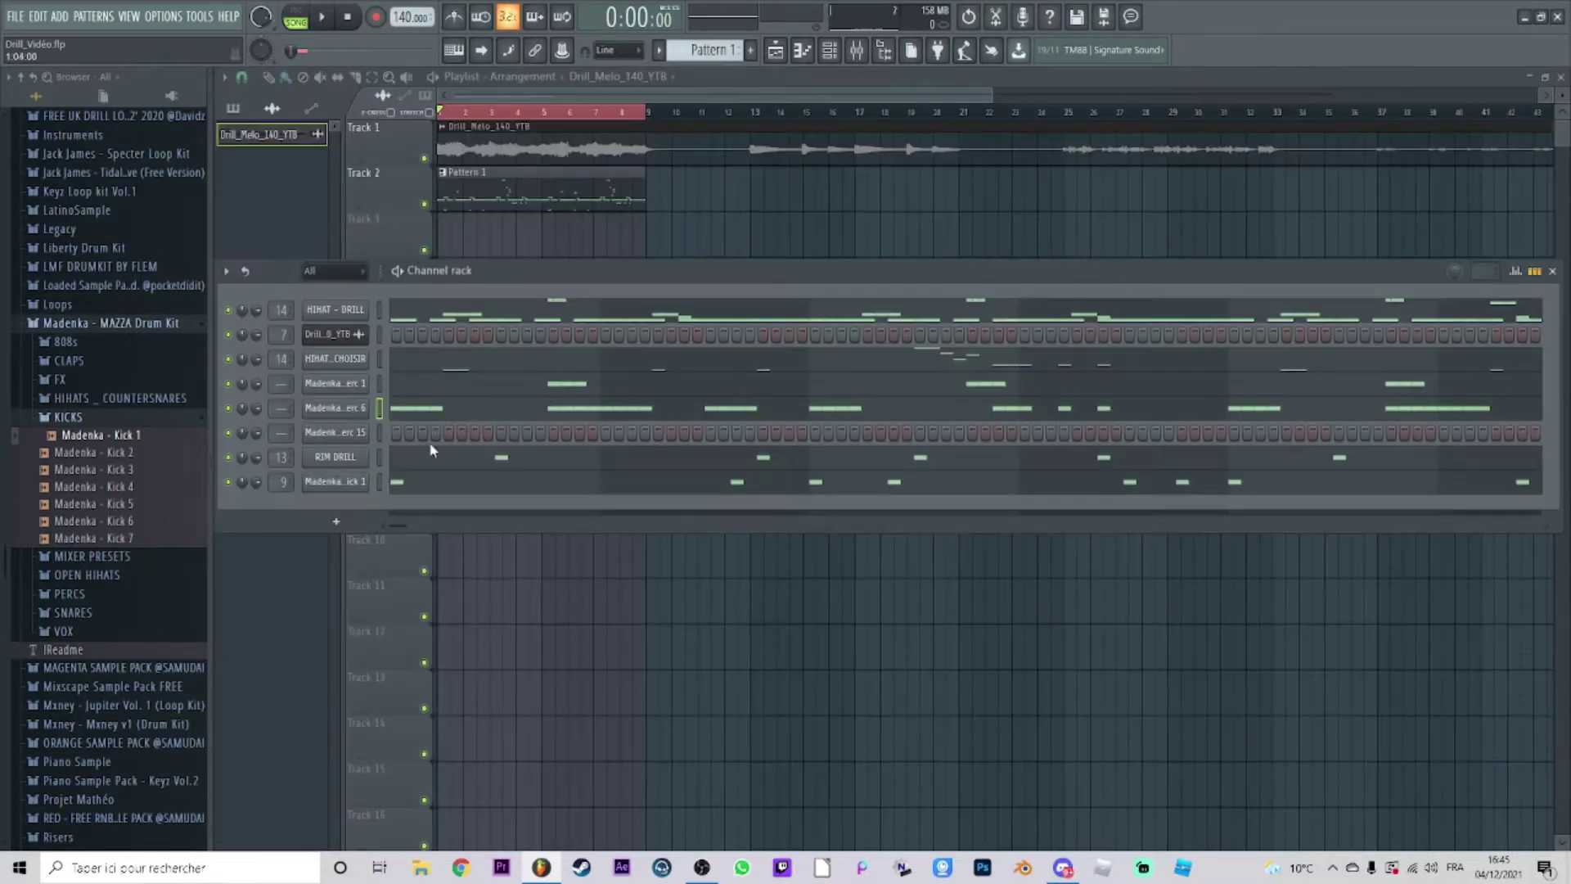
click(361, 413)
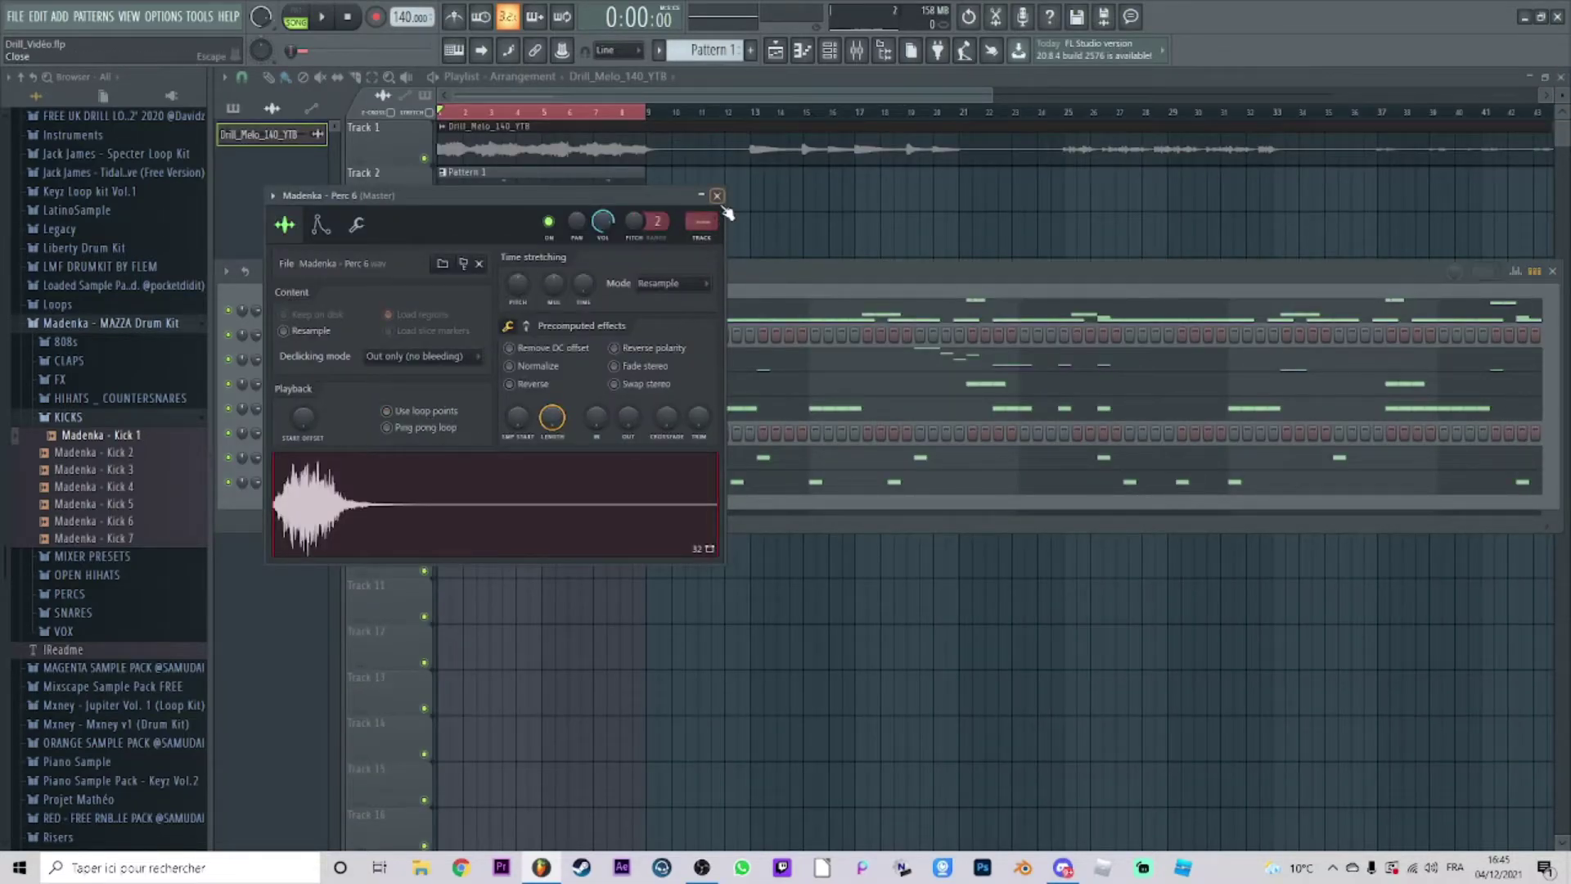
click(720, 200)
Check the sampler settings of the empty Madenka - Perc 15 channel and delete that channel.
click(364, 434)
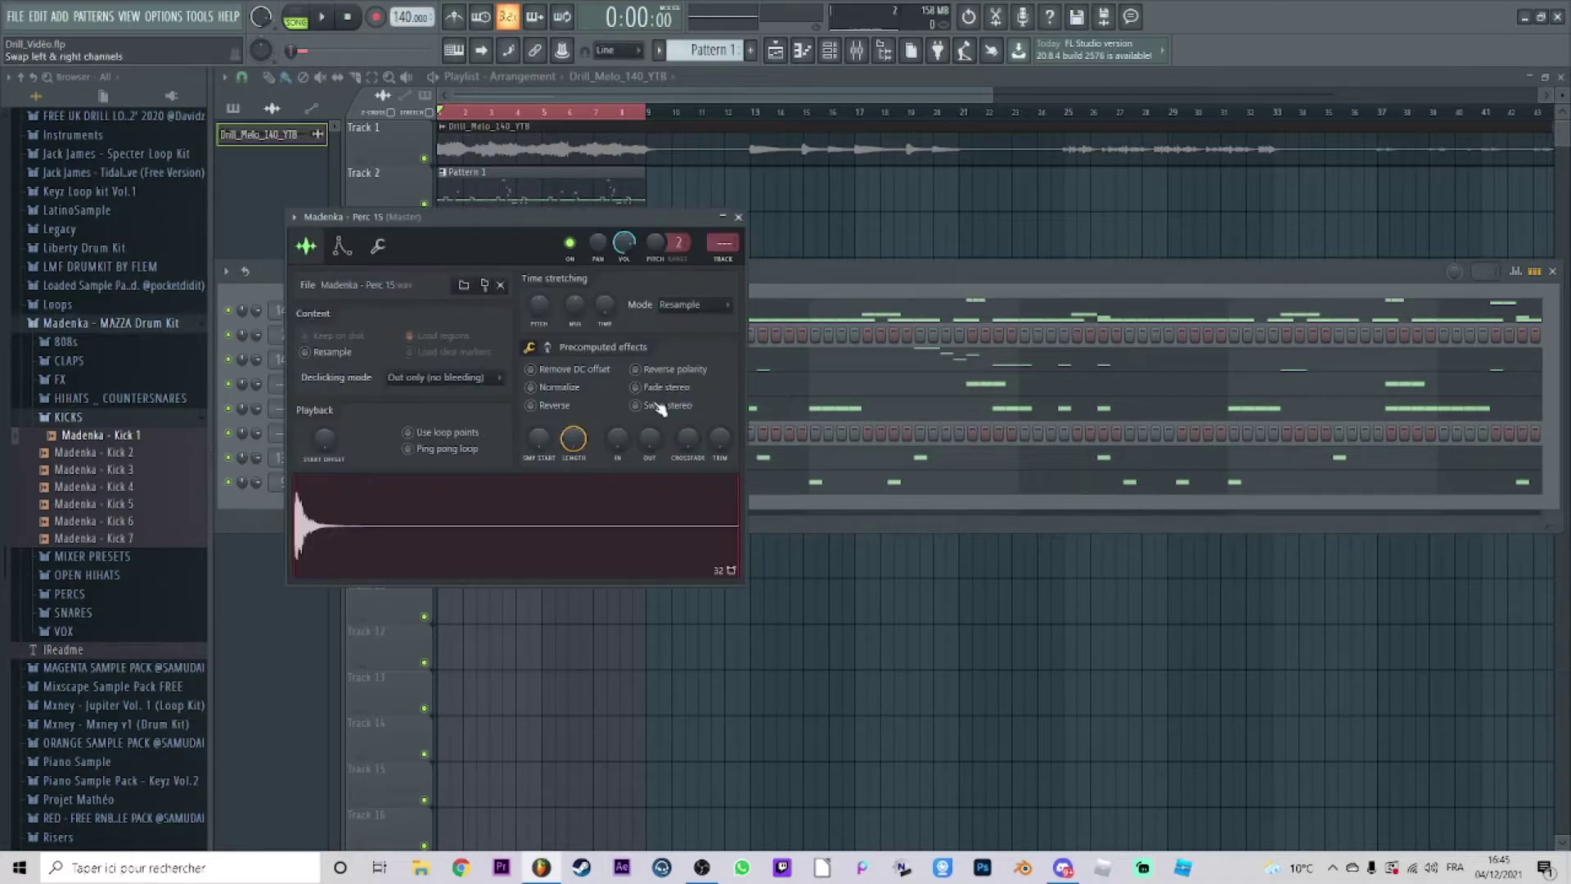
click(736, 218)
right_click(364, 432)
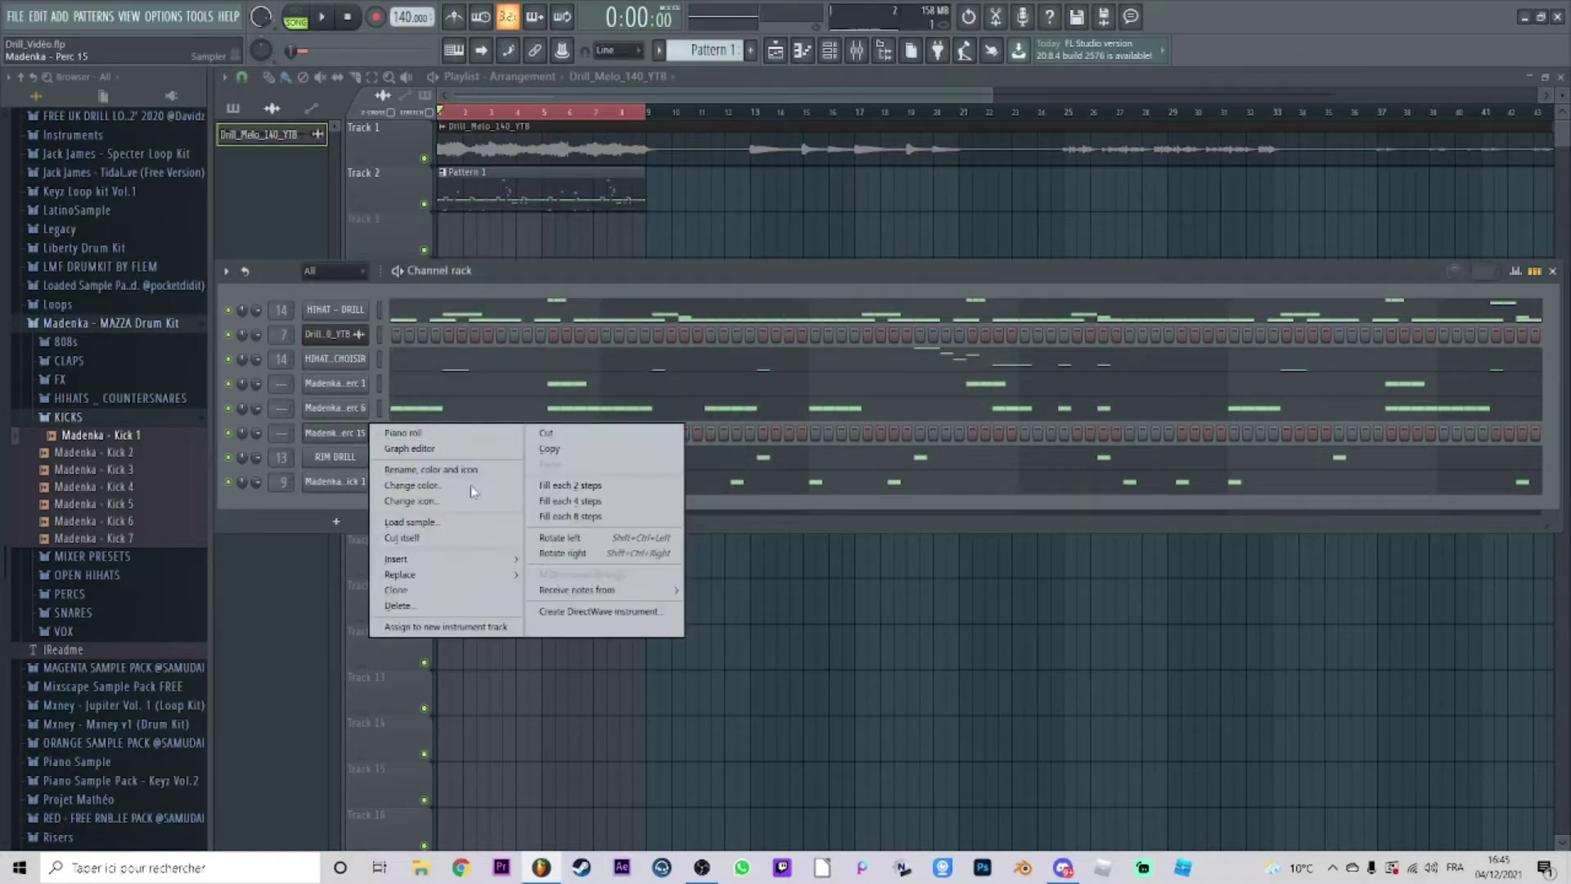
click(398, 606)
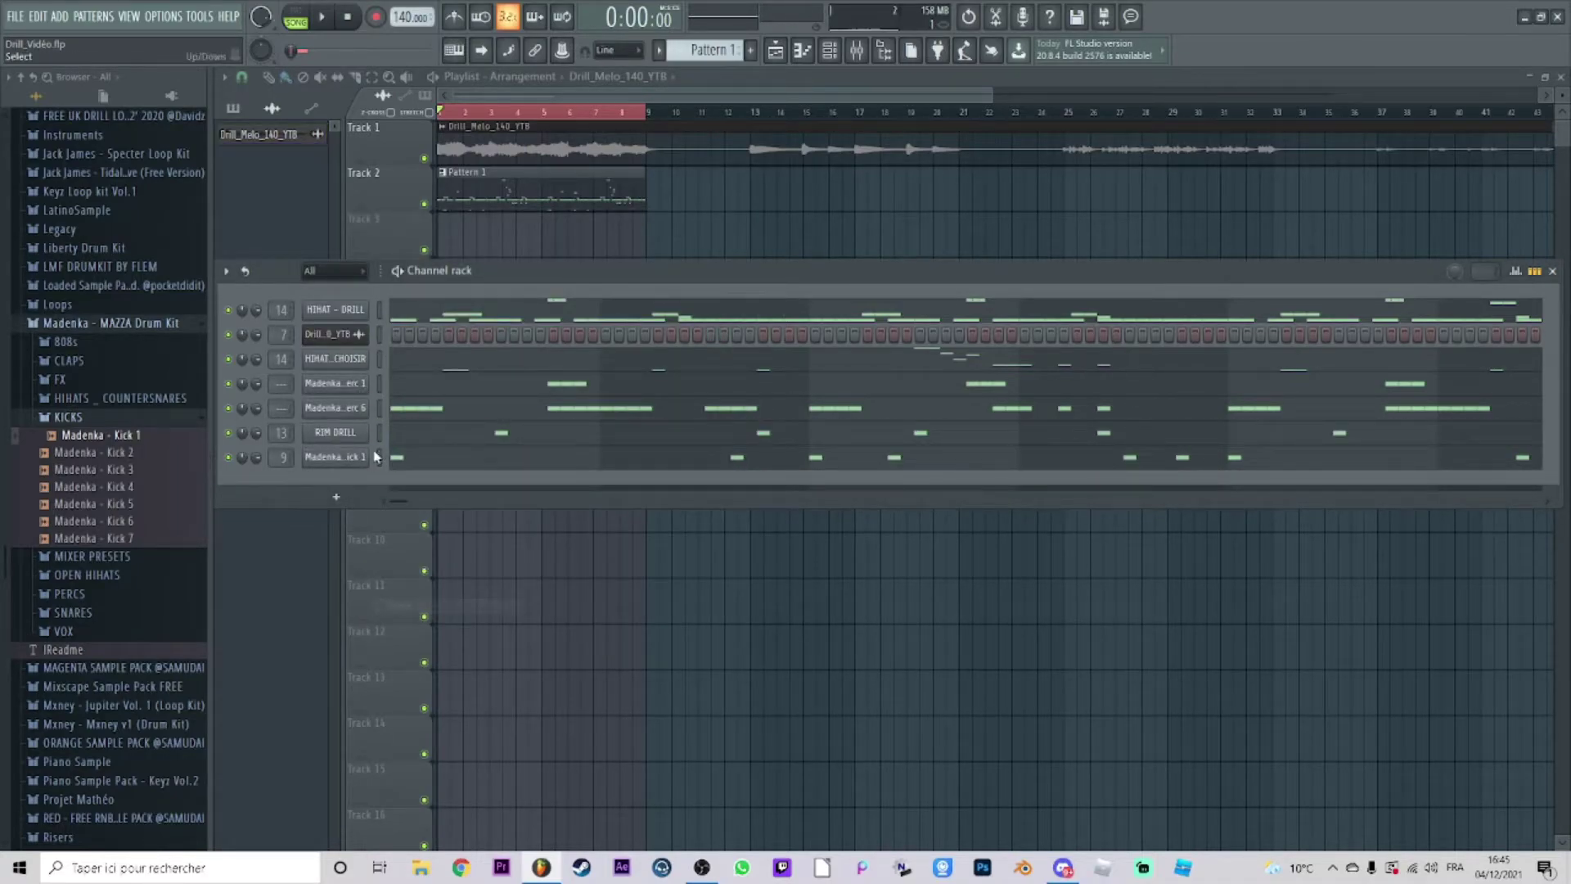
Review the RIM DRILL and Madenka - Kick 1 note placements in the piano roll.
click(435, 441)
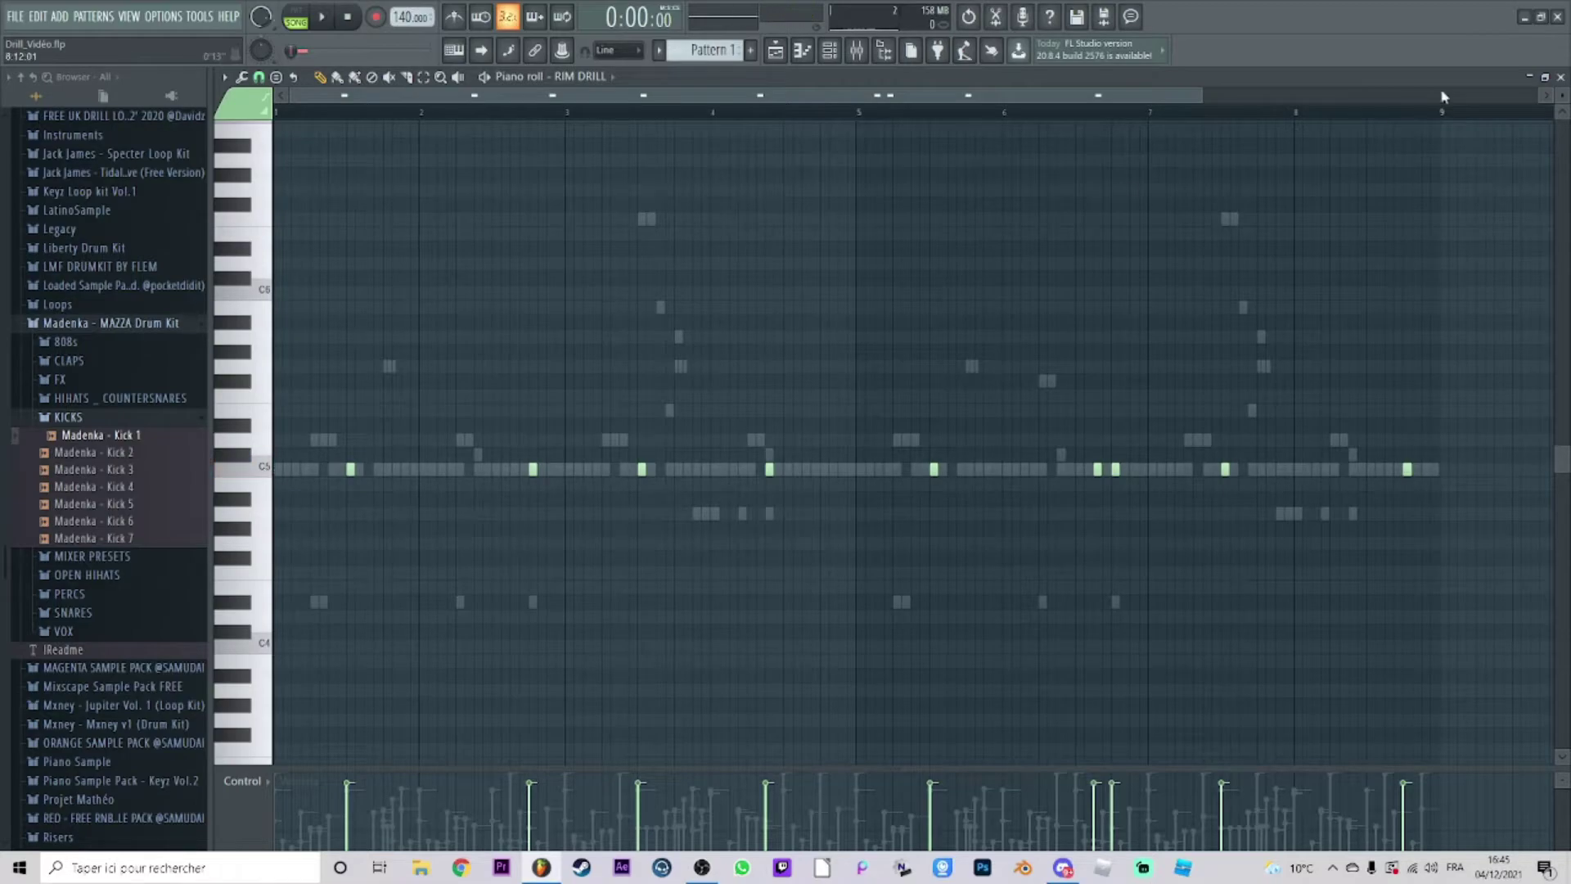
click(1561, 76)
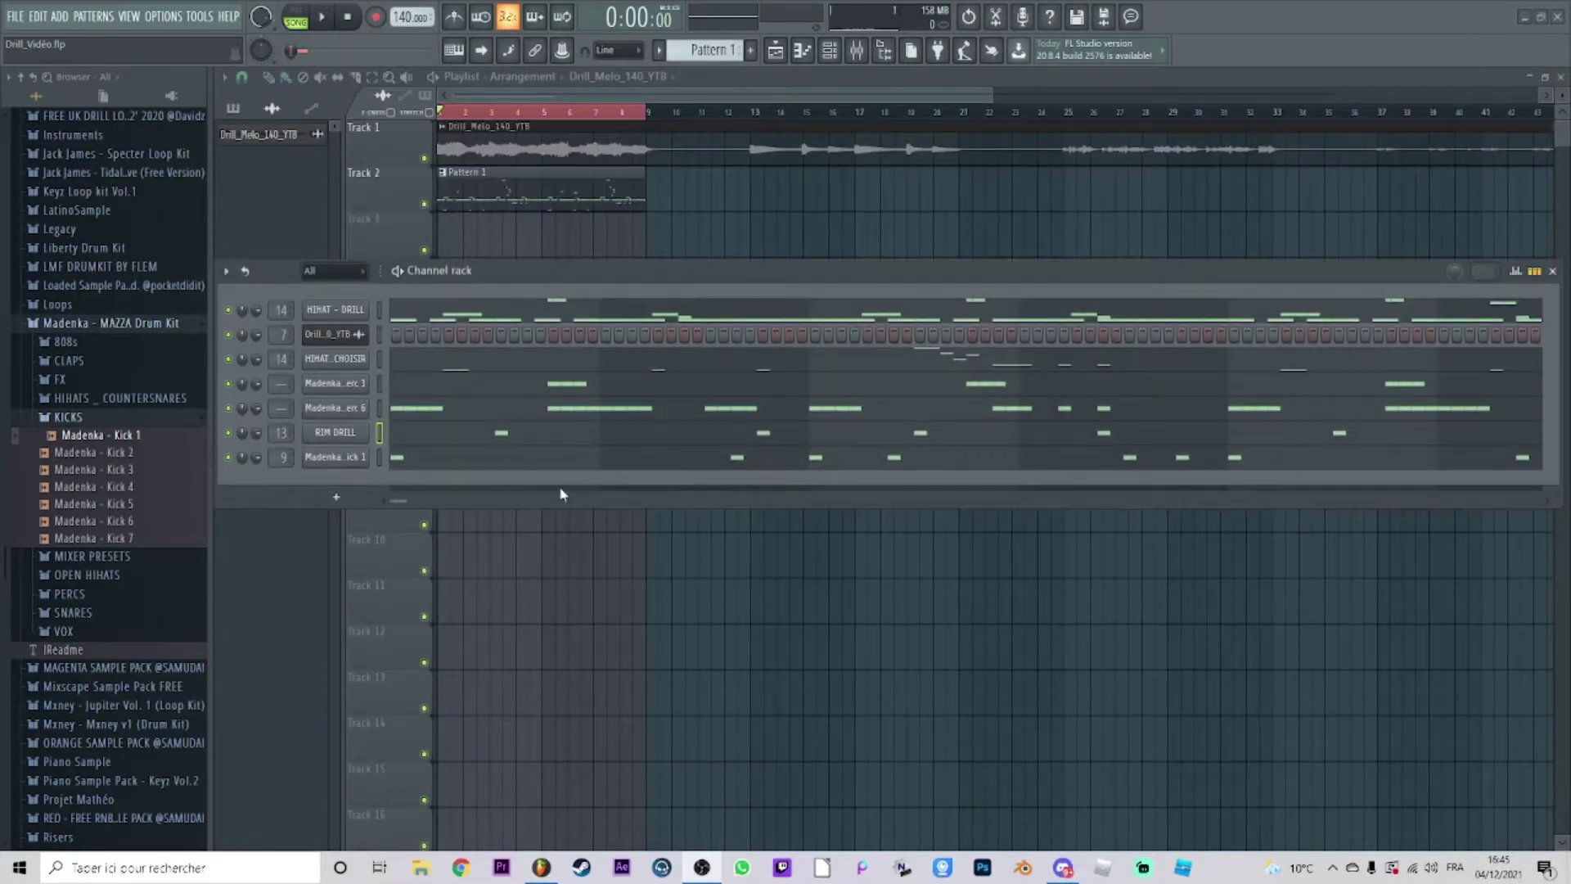
click(399, 456)
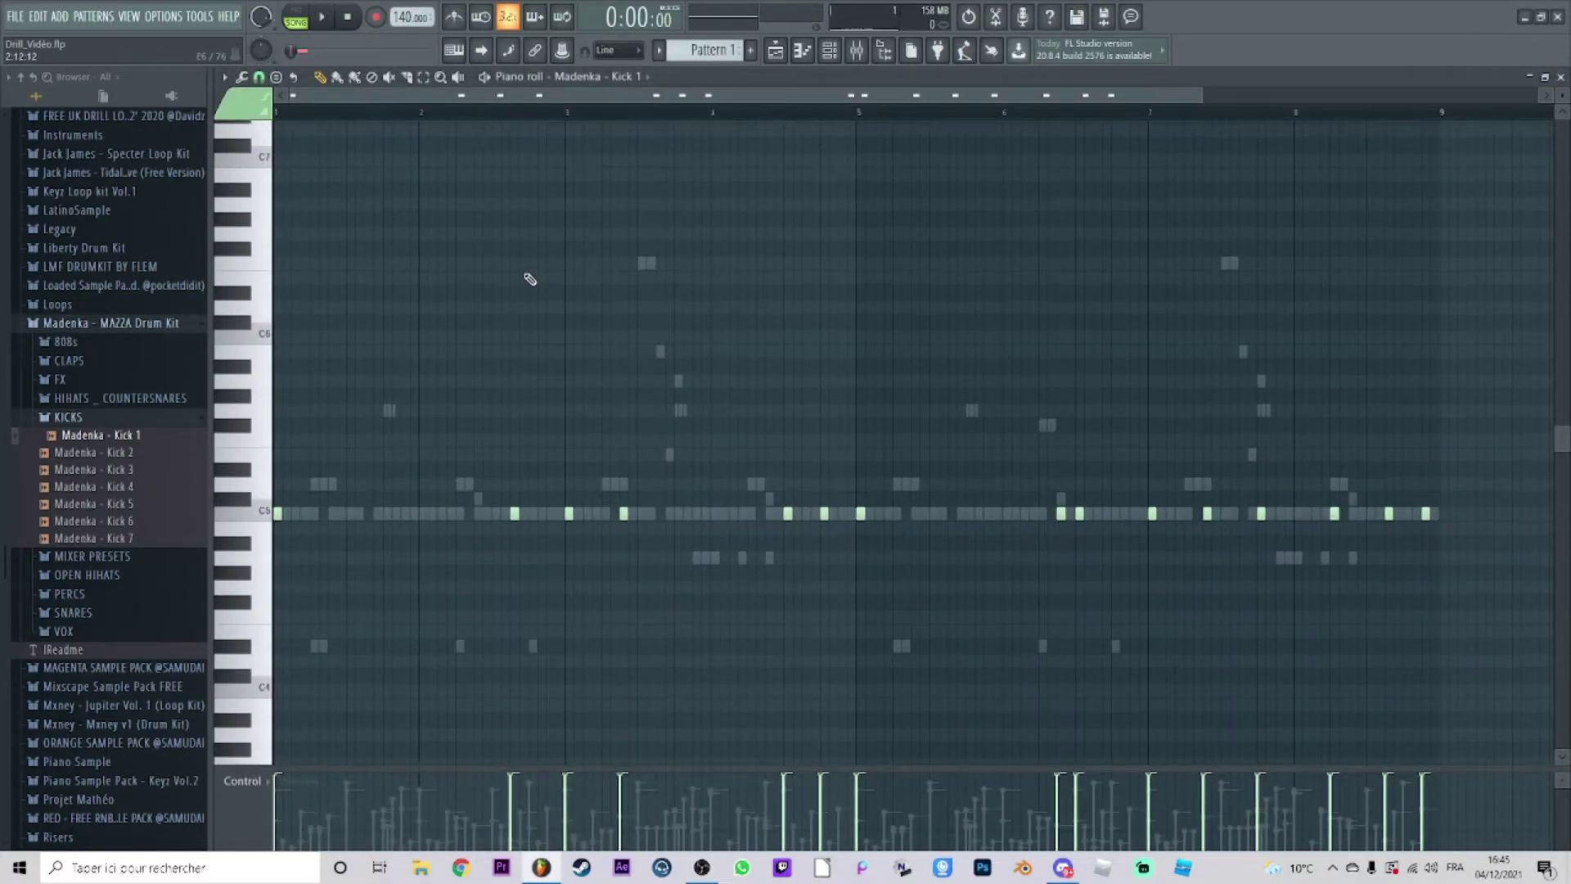
key(Escape)
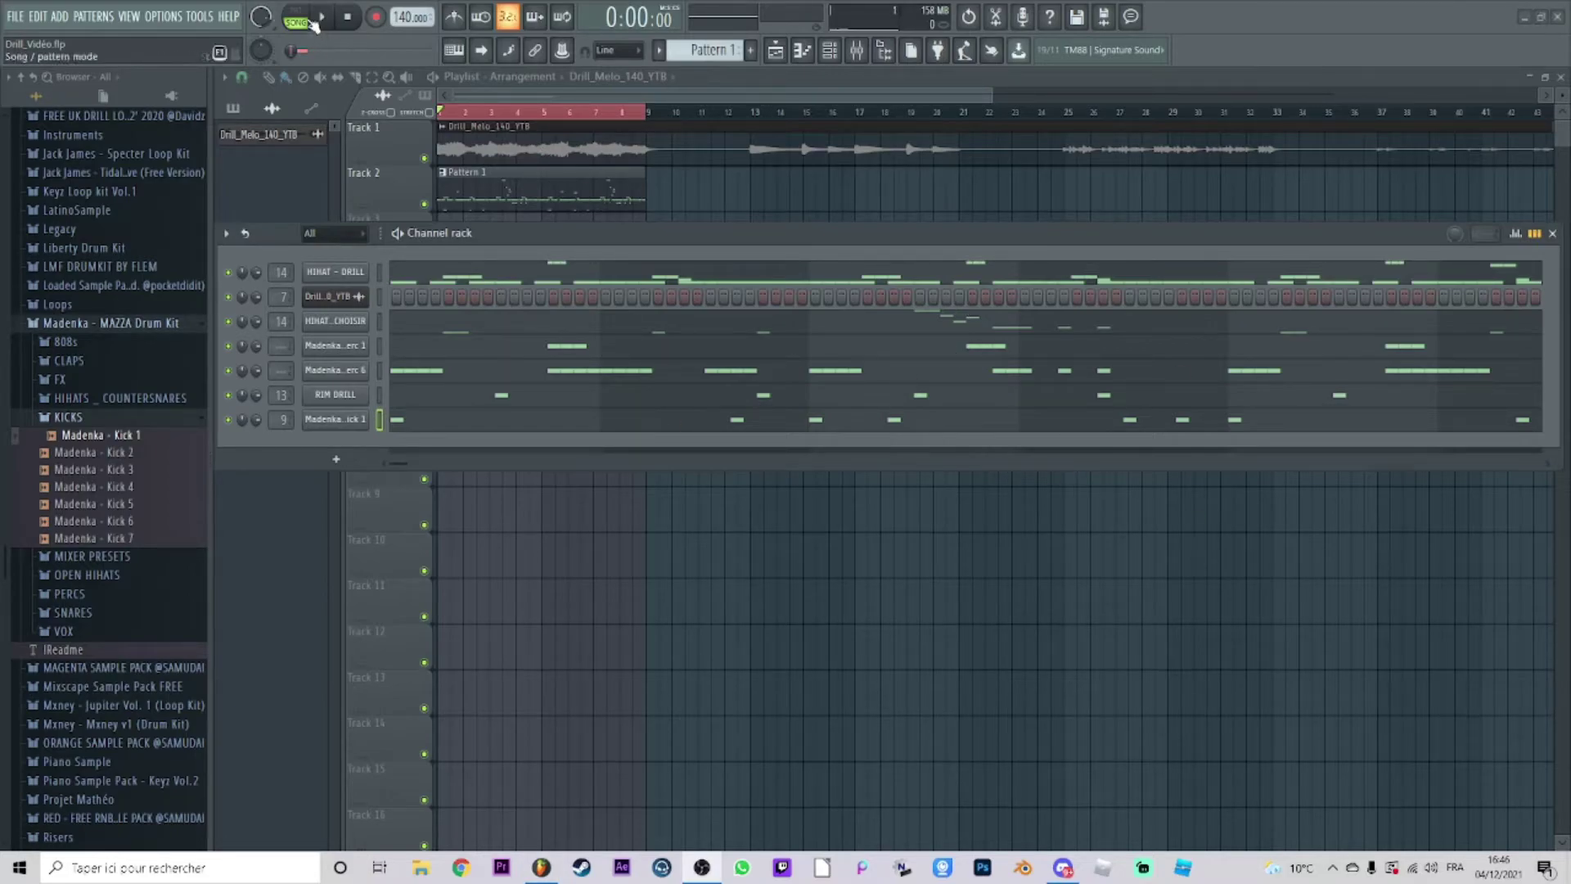
Review the Madenka - Kick 1 pattern during playback and inspect the kick's sampler settings.
click(460, 422)
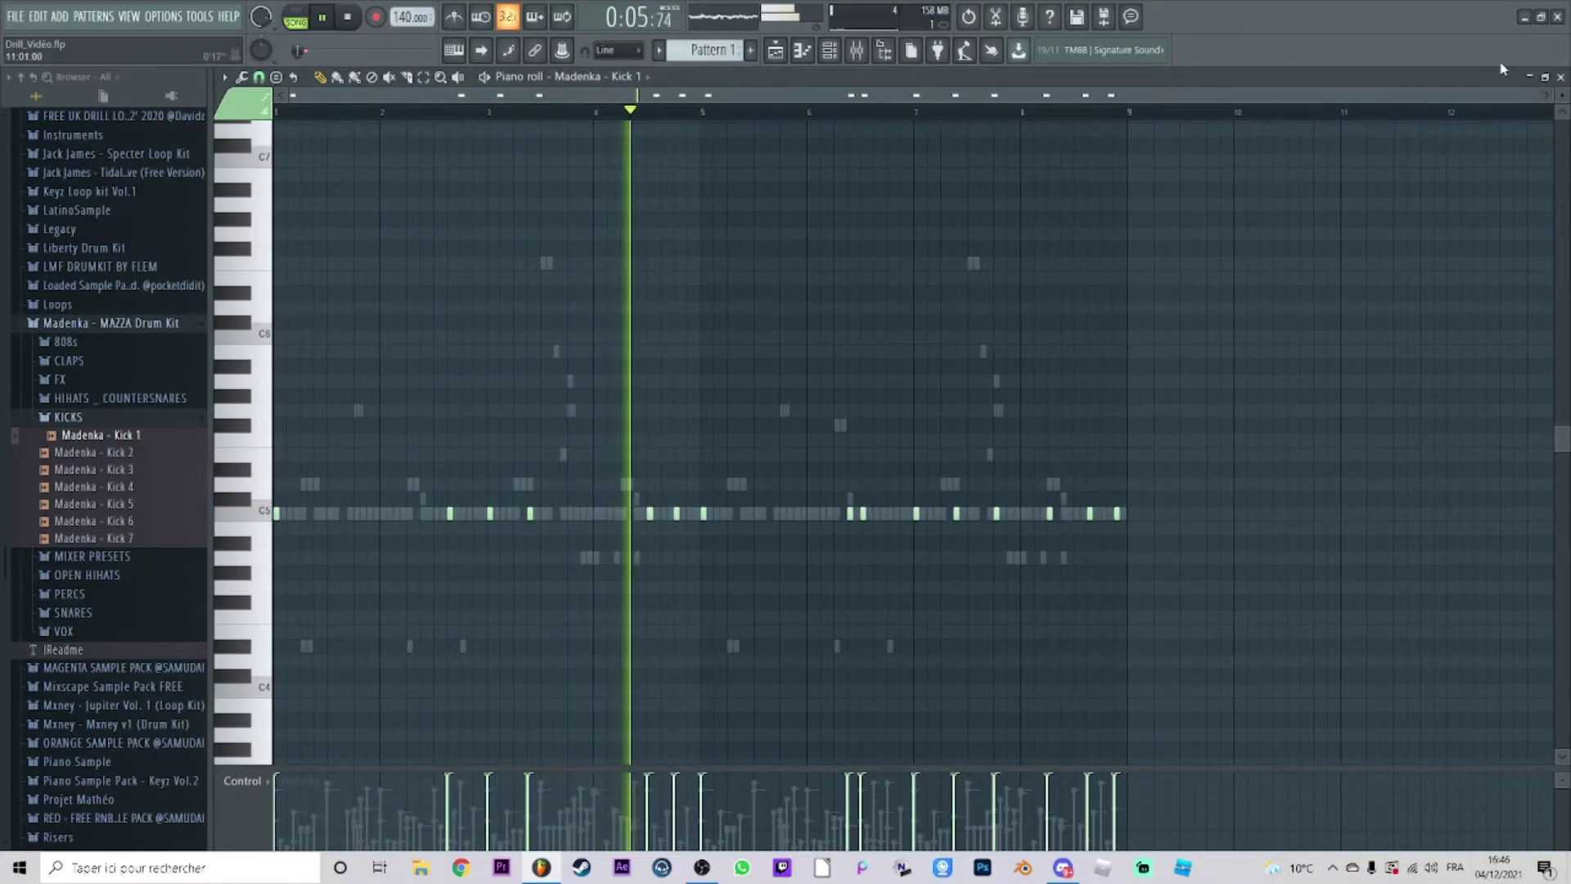
key(F7)
click(327, 421)
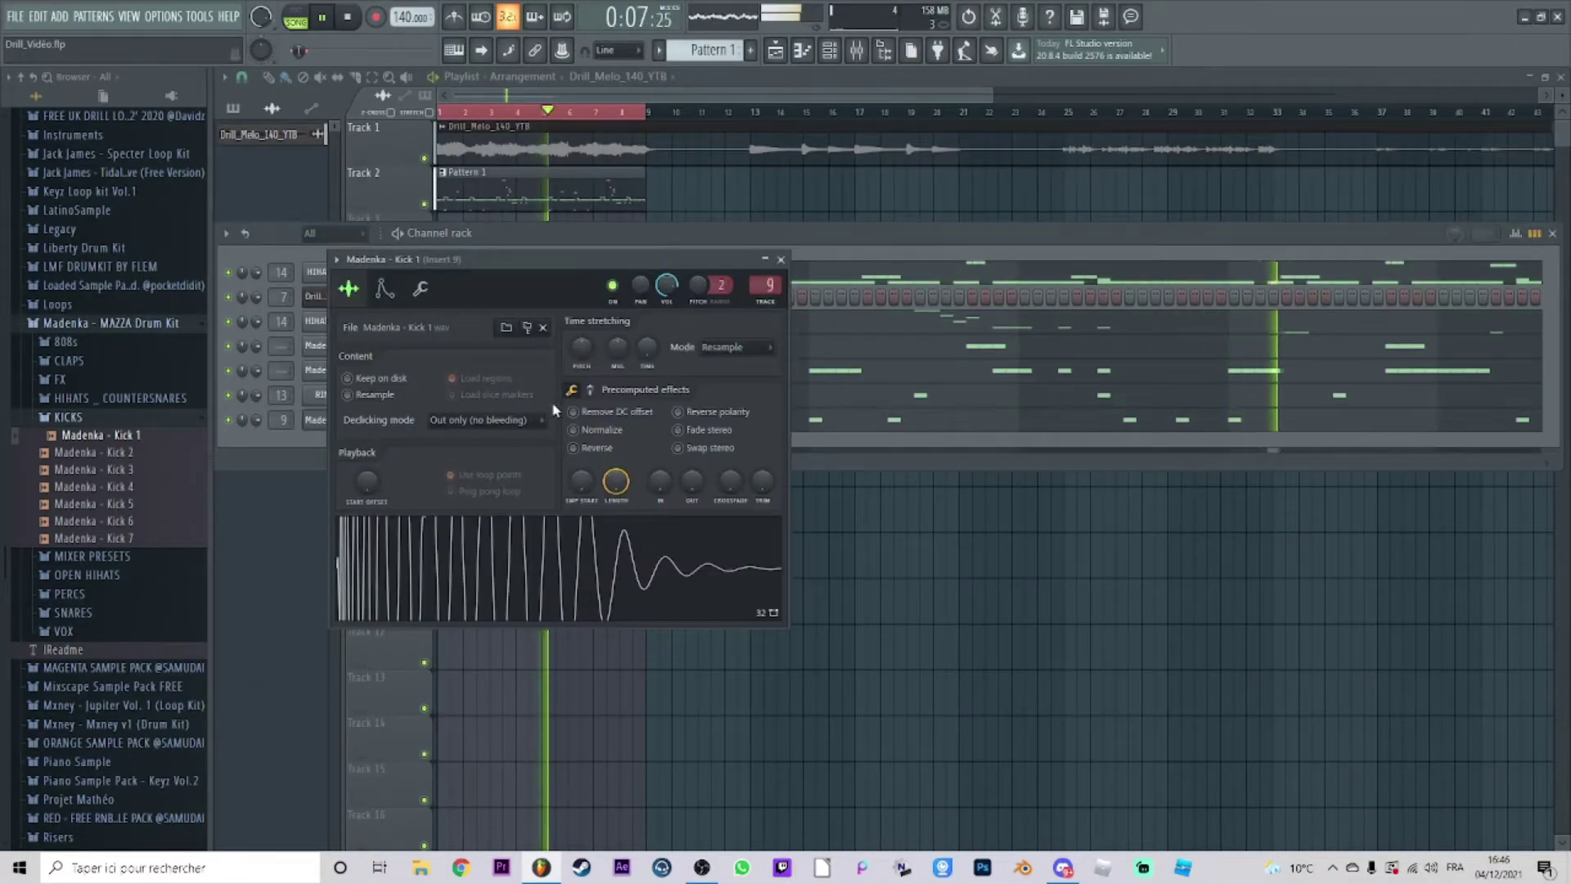
click(780, 259)
key(F7)
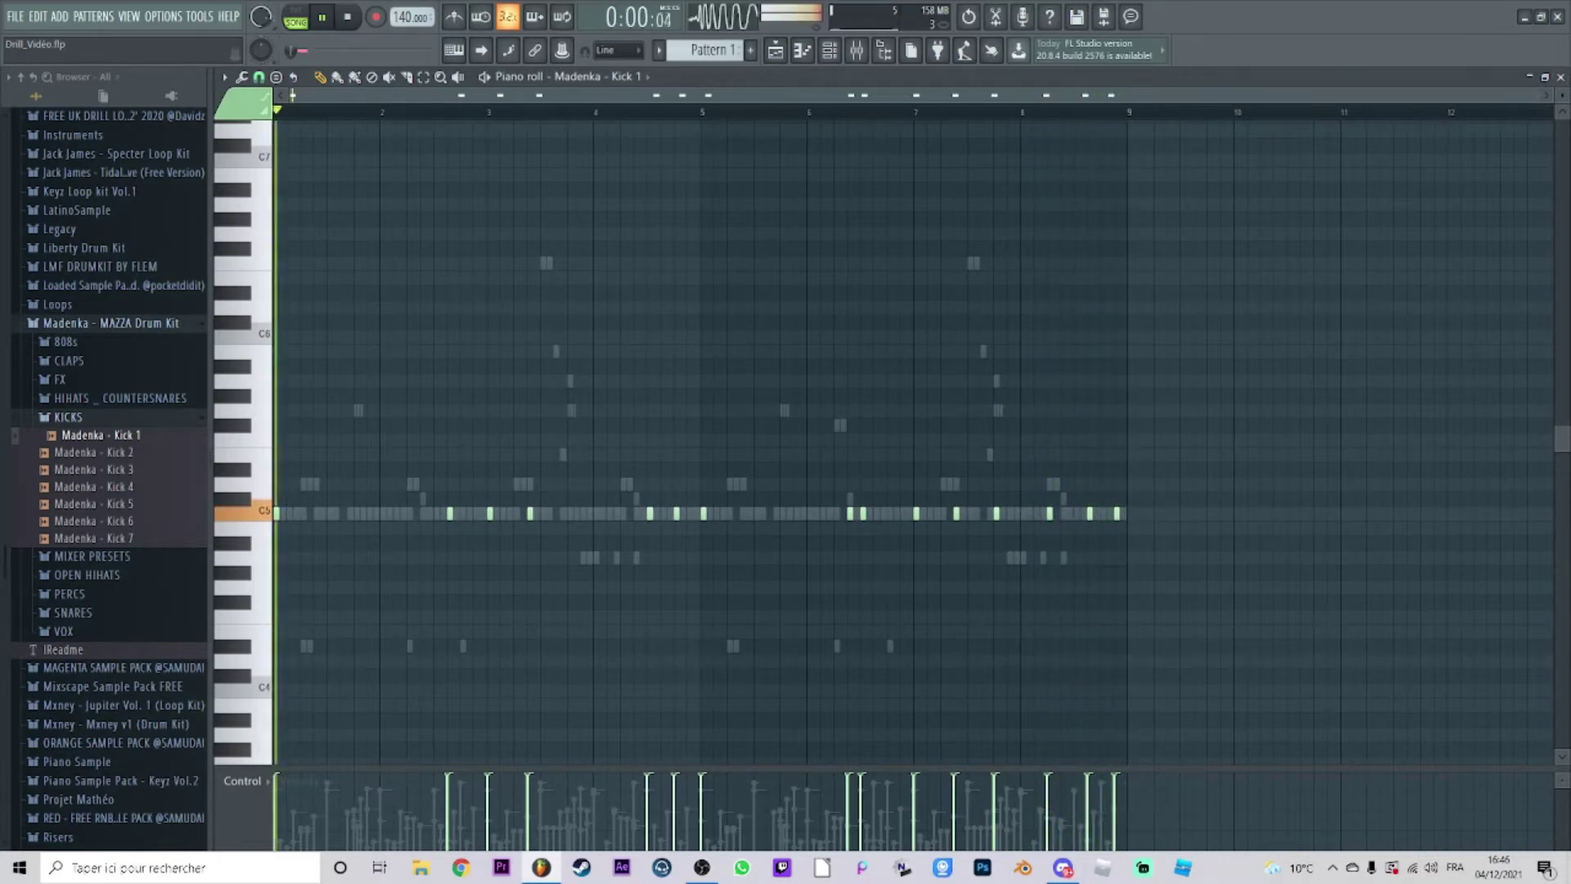
key(F7)
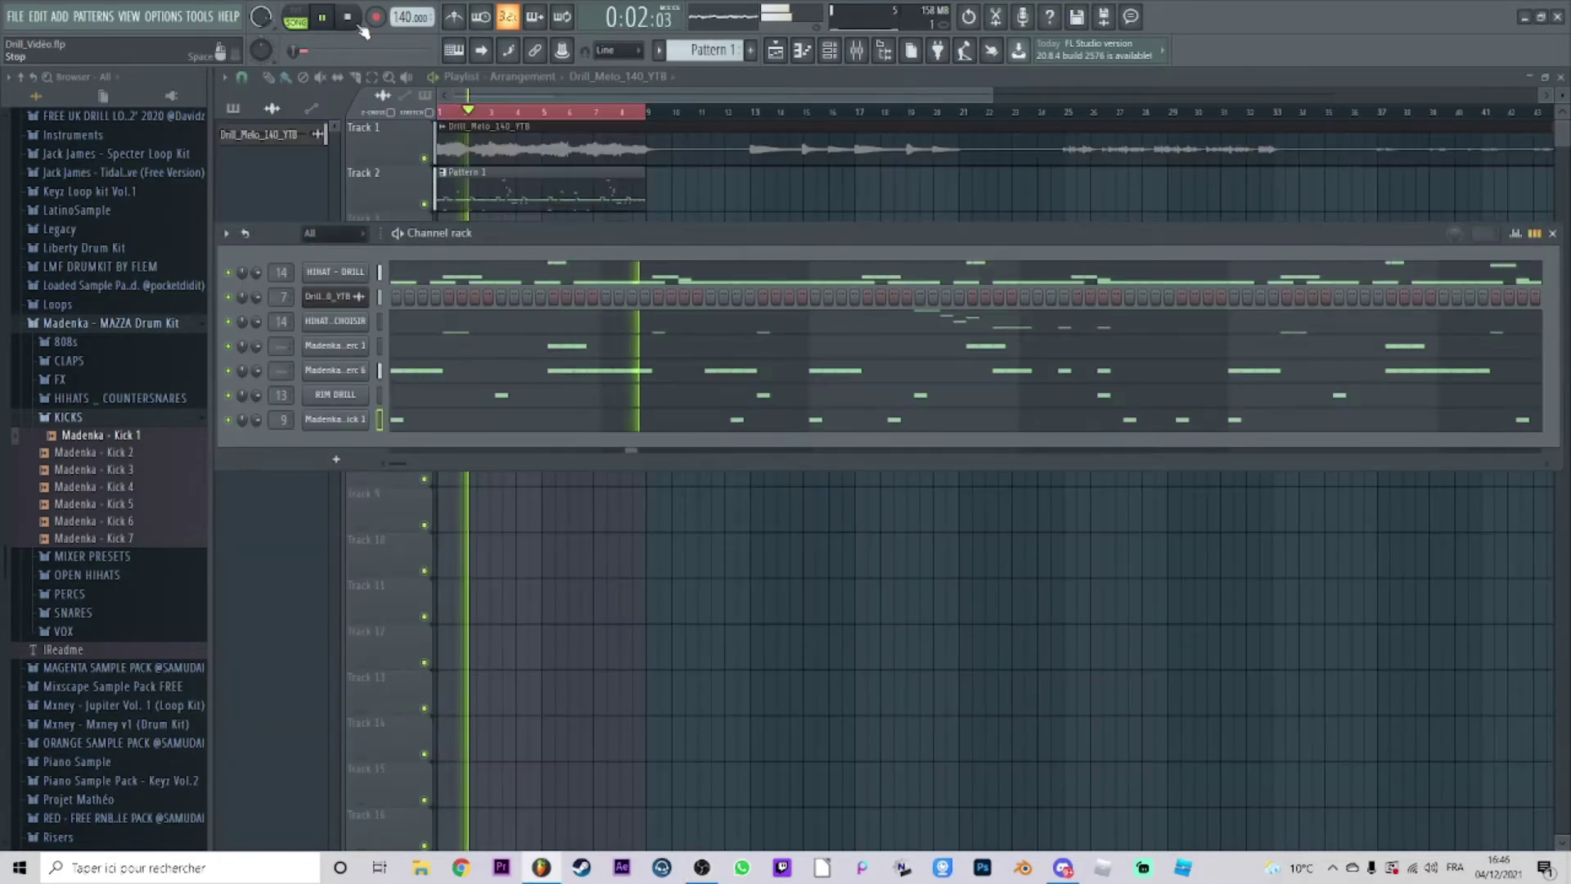
Collapse the Madenka kit and add FX - GUN #2 from the SHIVA - ZinouX Prods kit's FX folder as a new channel.
drag(851, 233, 691, 258)
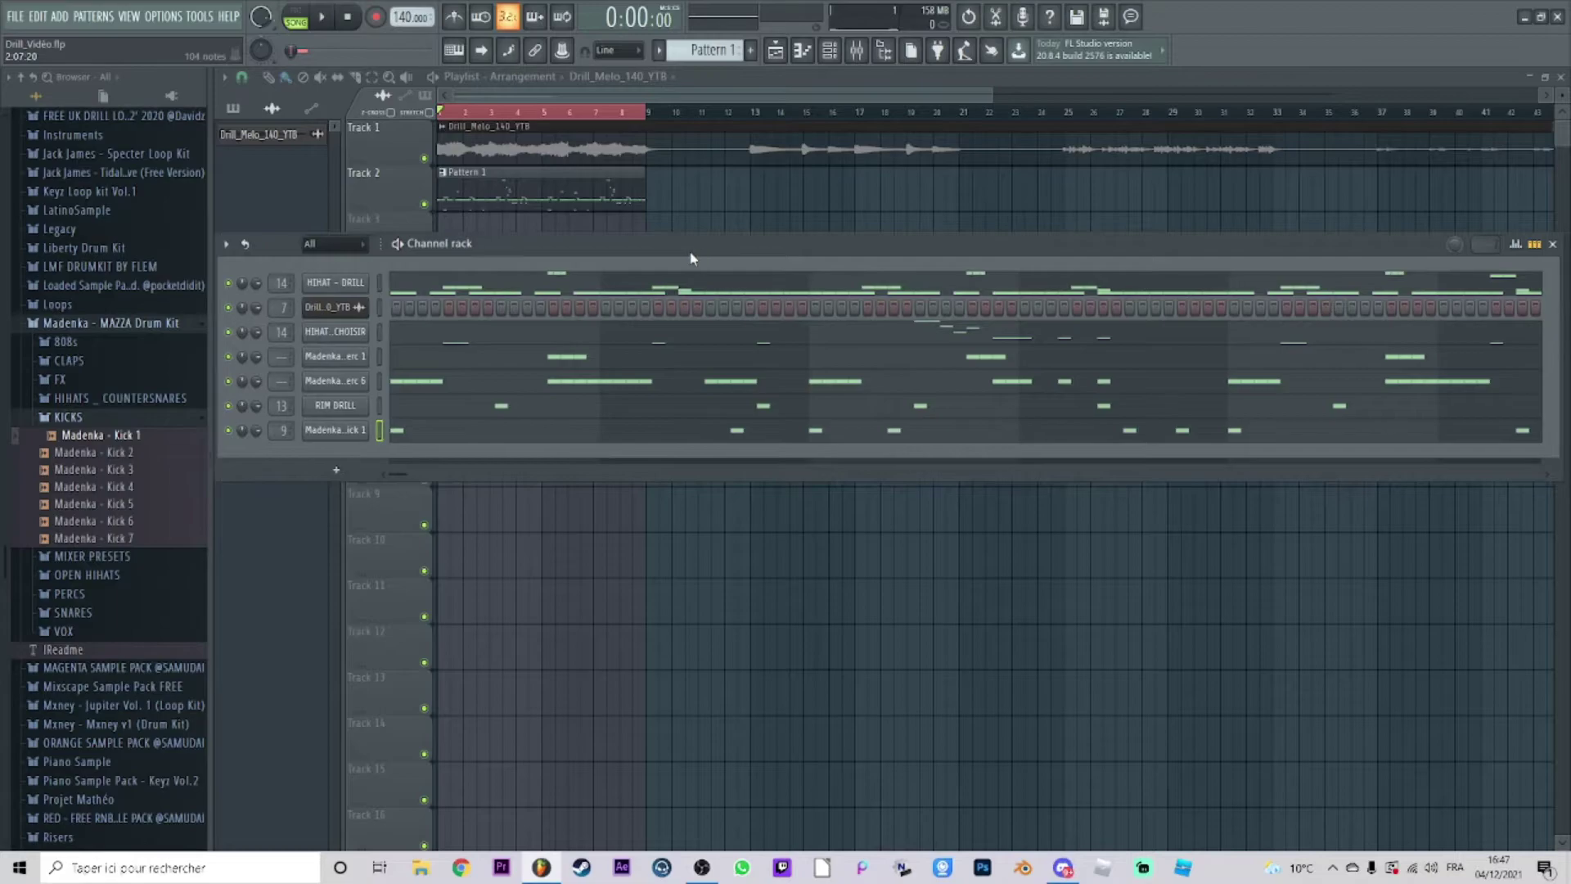
click(101, 419)
click(104, 326)
scroll(123, 359, up, 4)
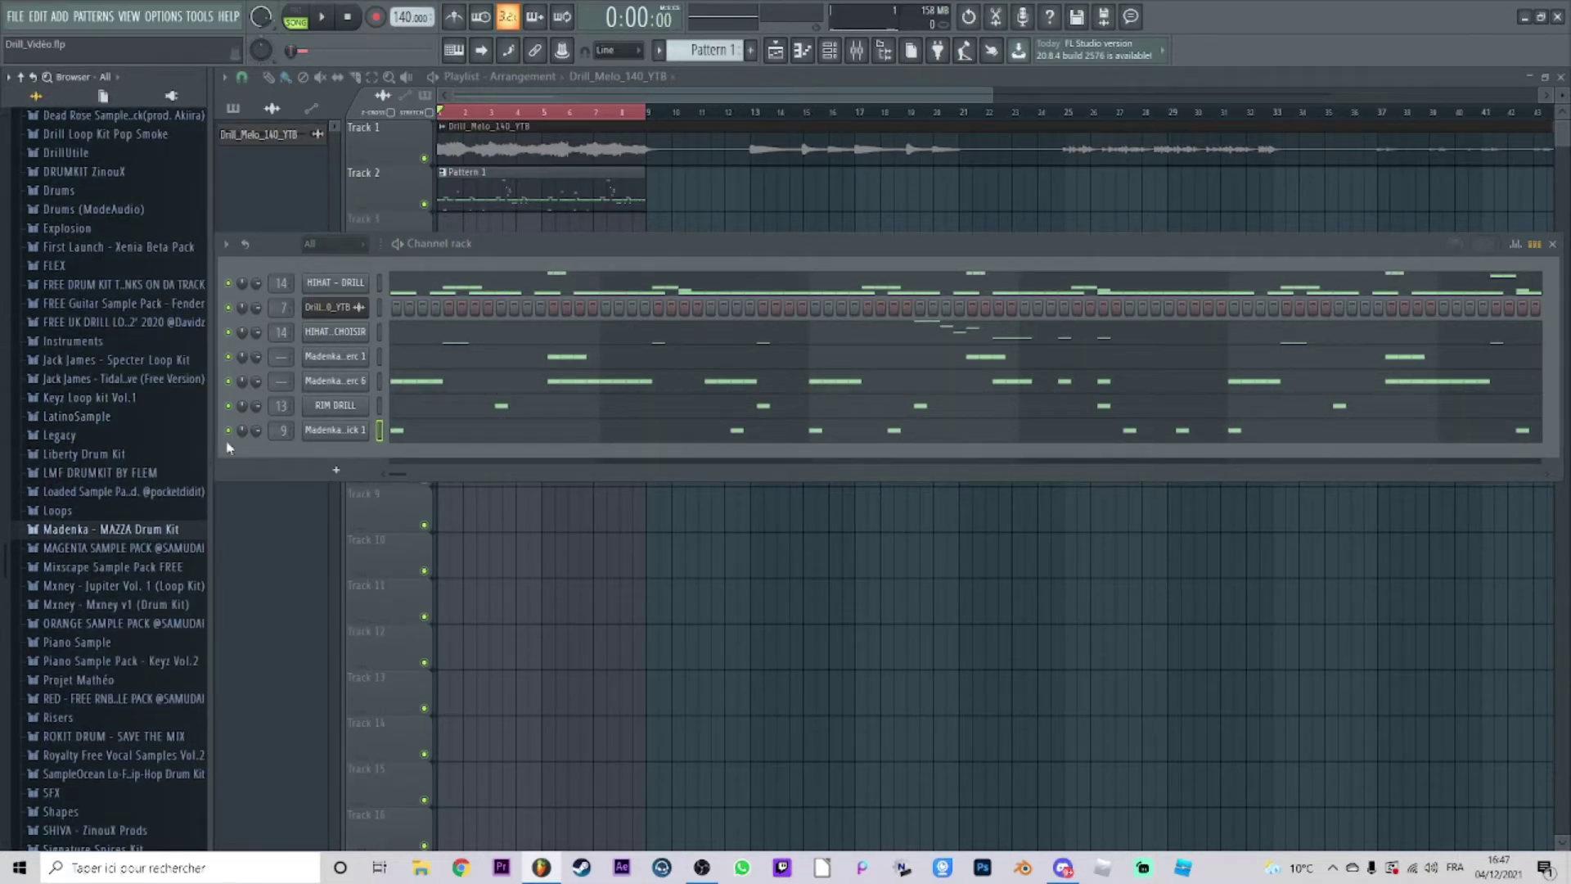
scroll(97, 438, up, 5)
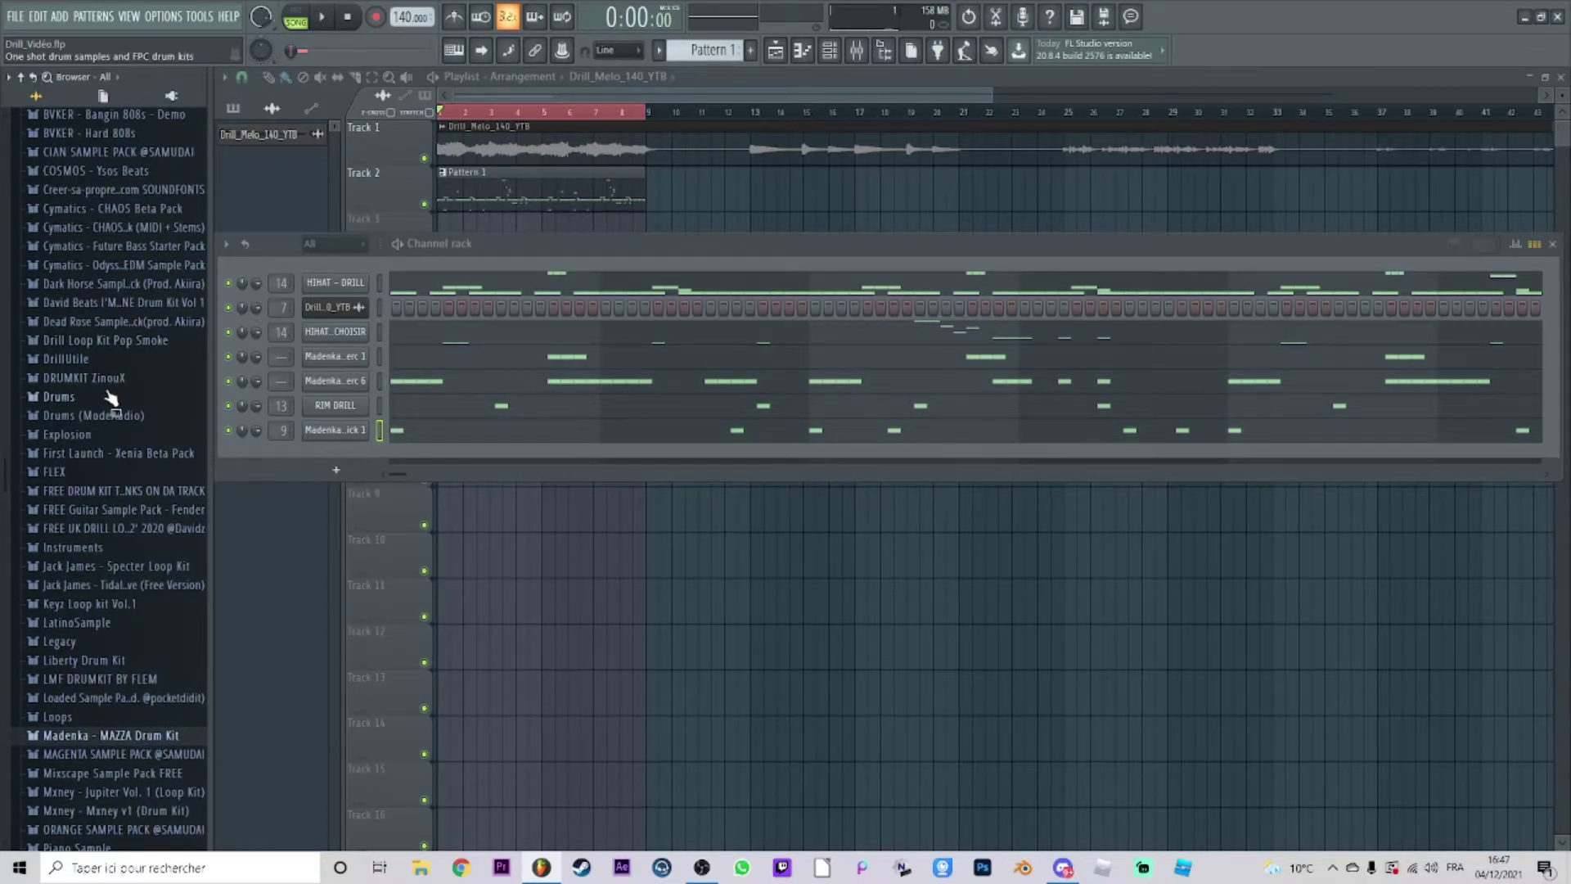
scroll(113, 409, down, 15)
click(71, 464)
click(105, 535)
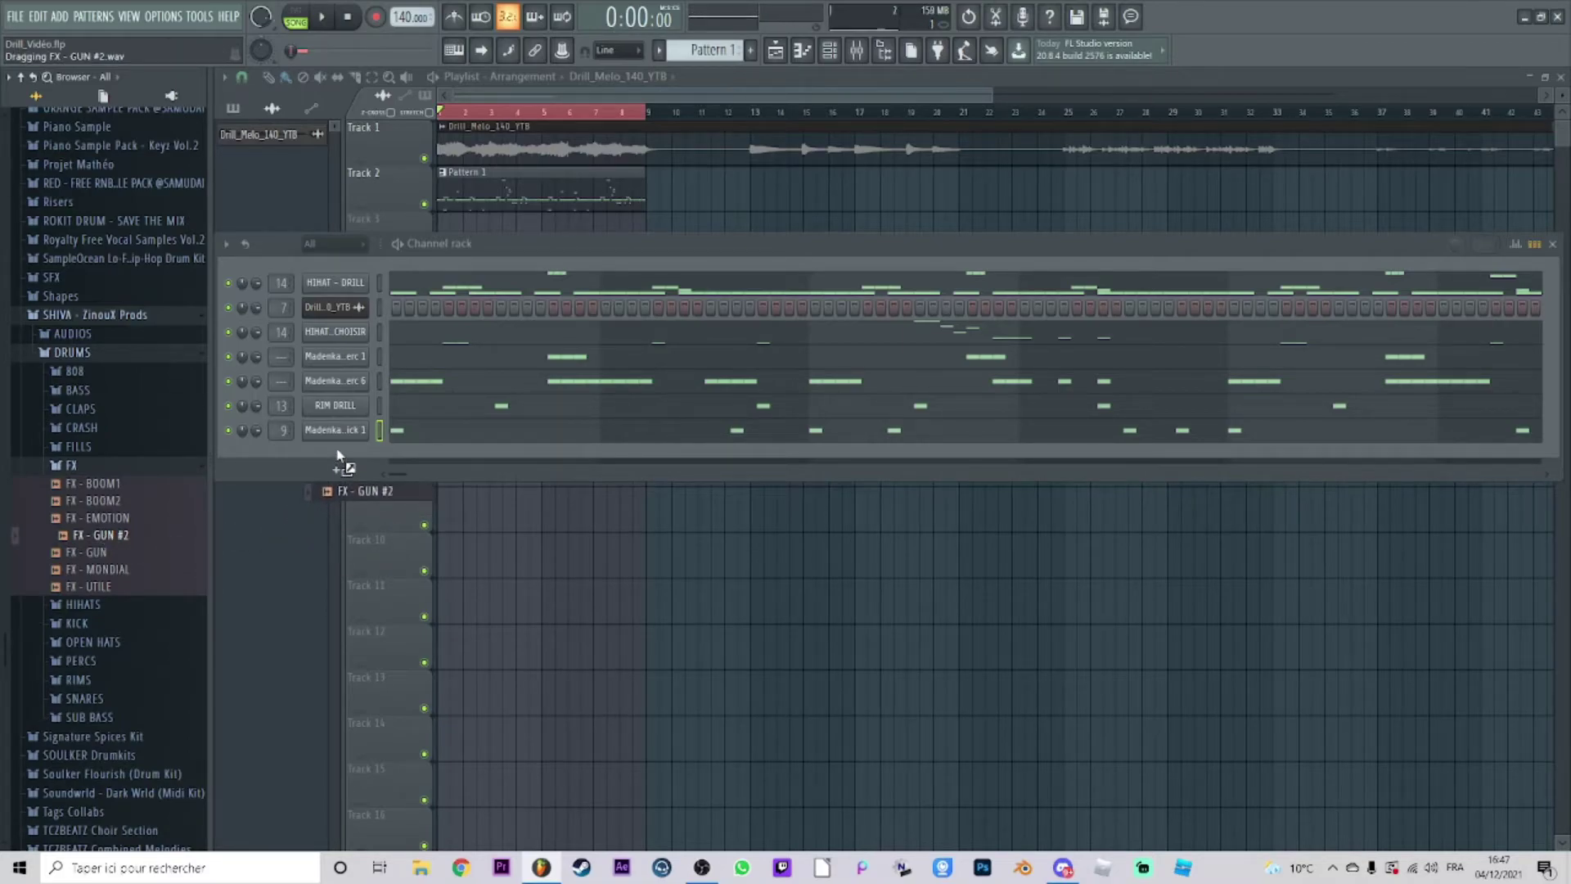
drag(338, 455, 338, 458)
Add GUNSHOT from the LMF DRUMKIT BY FLEM PERC folder as a new channel and collapse that kit.
drag(96, 626, 180, 622)
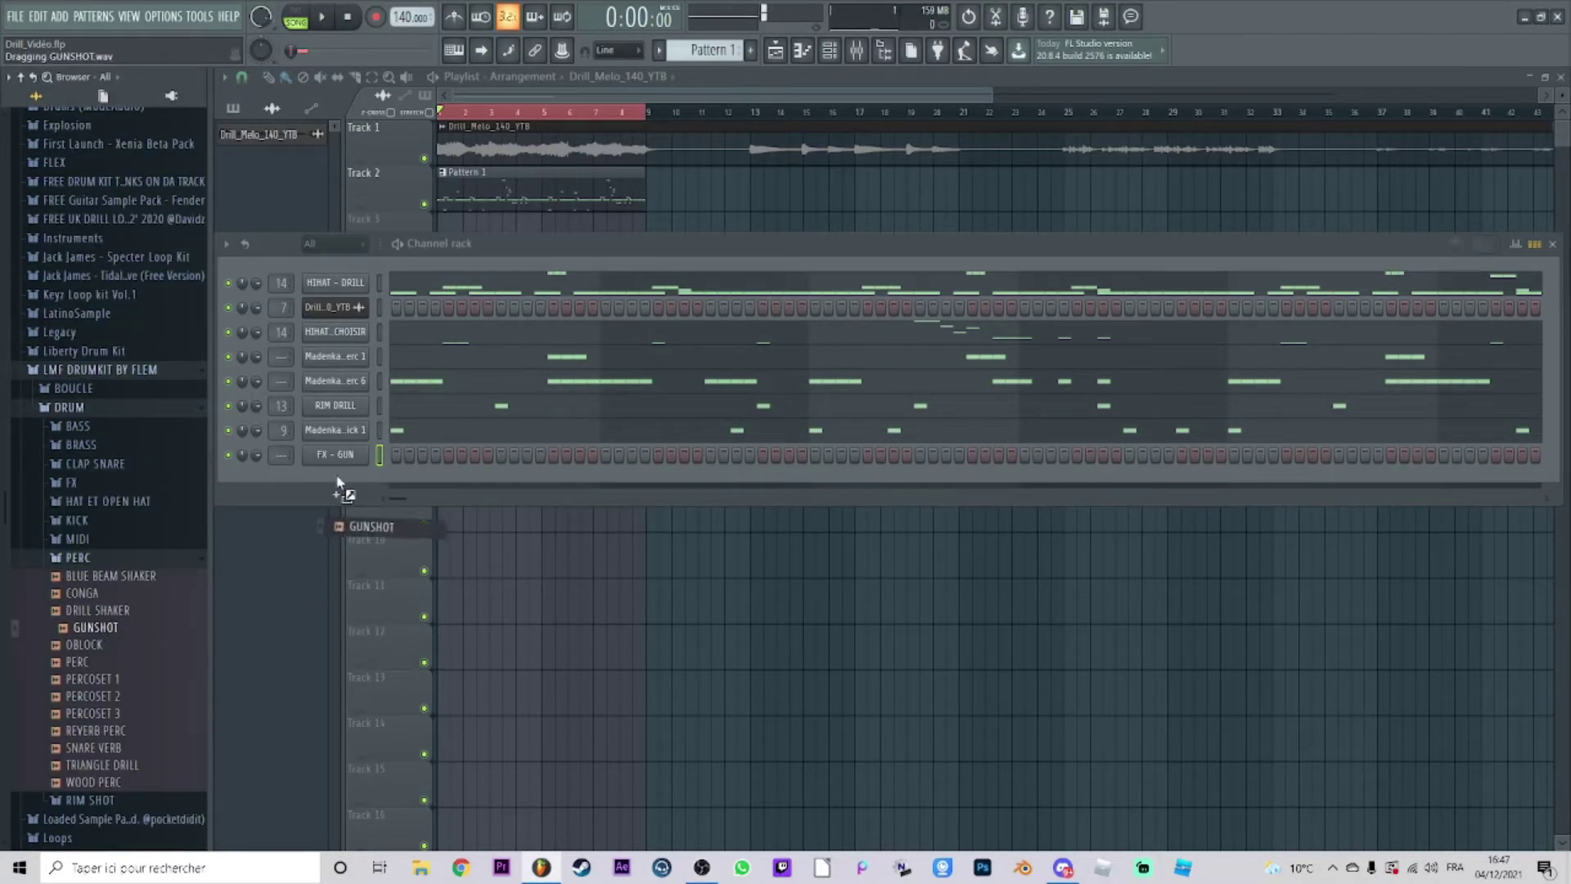
drag(335, 475, 336, 476)
click(77, 369)
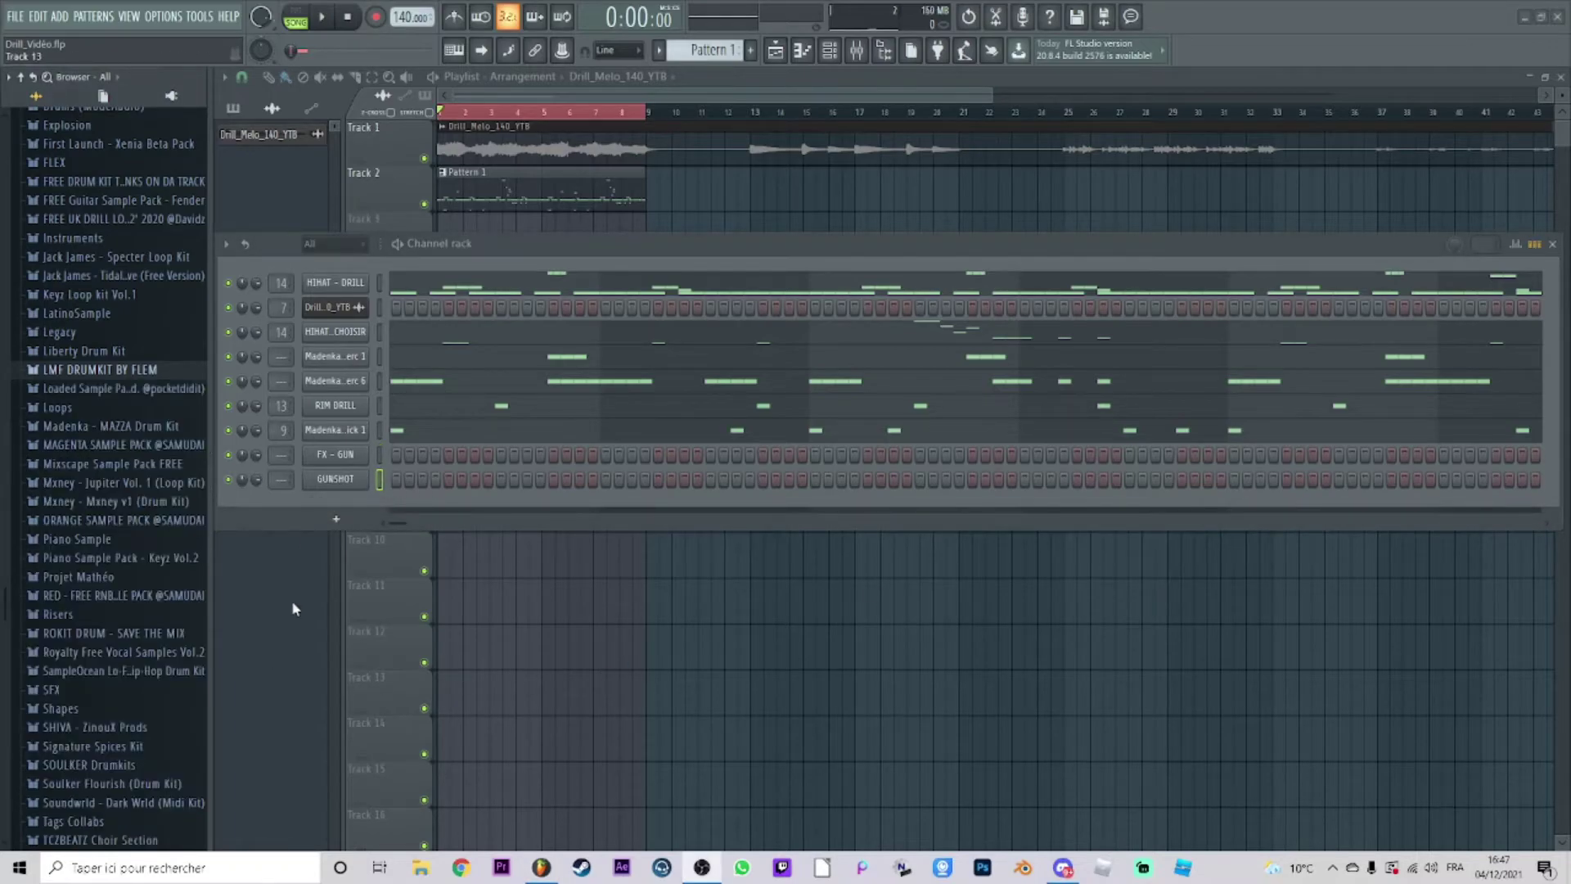
Check GUNSHOT's sampler settings and program its hits on C5 in the piano roll, beginning at bar 1.
click(335, 480)
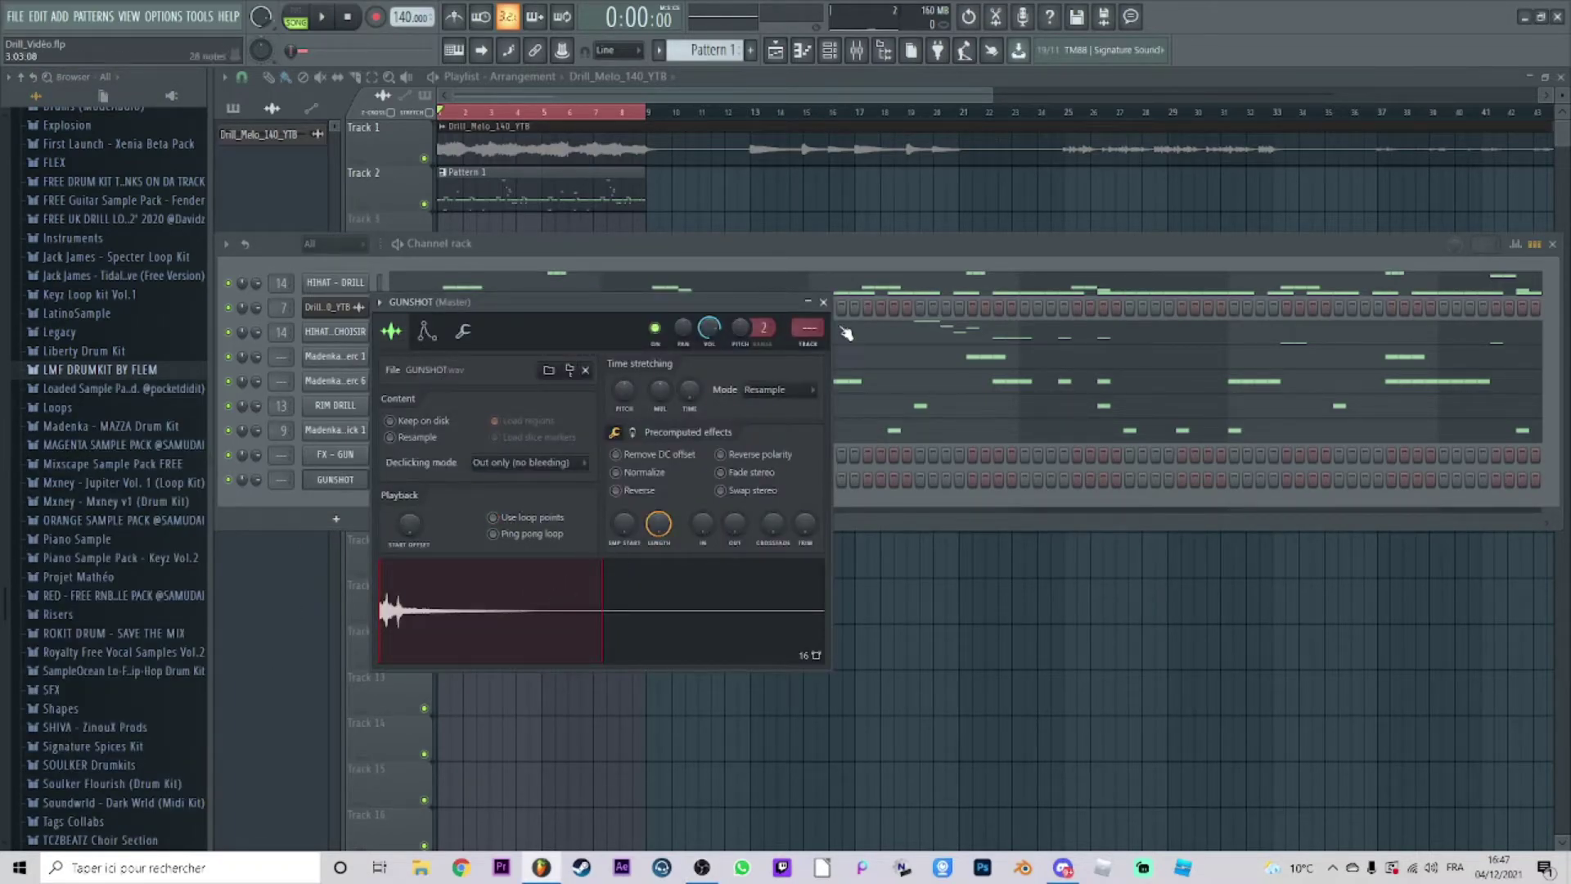
click(823, 302)
right_click(360, 481)
click(391, 504)
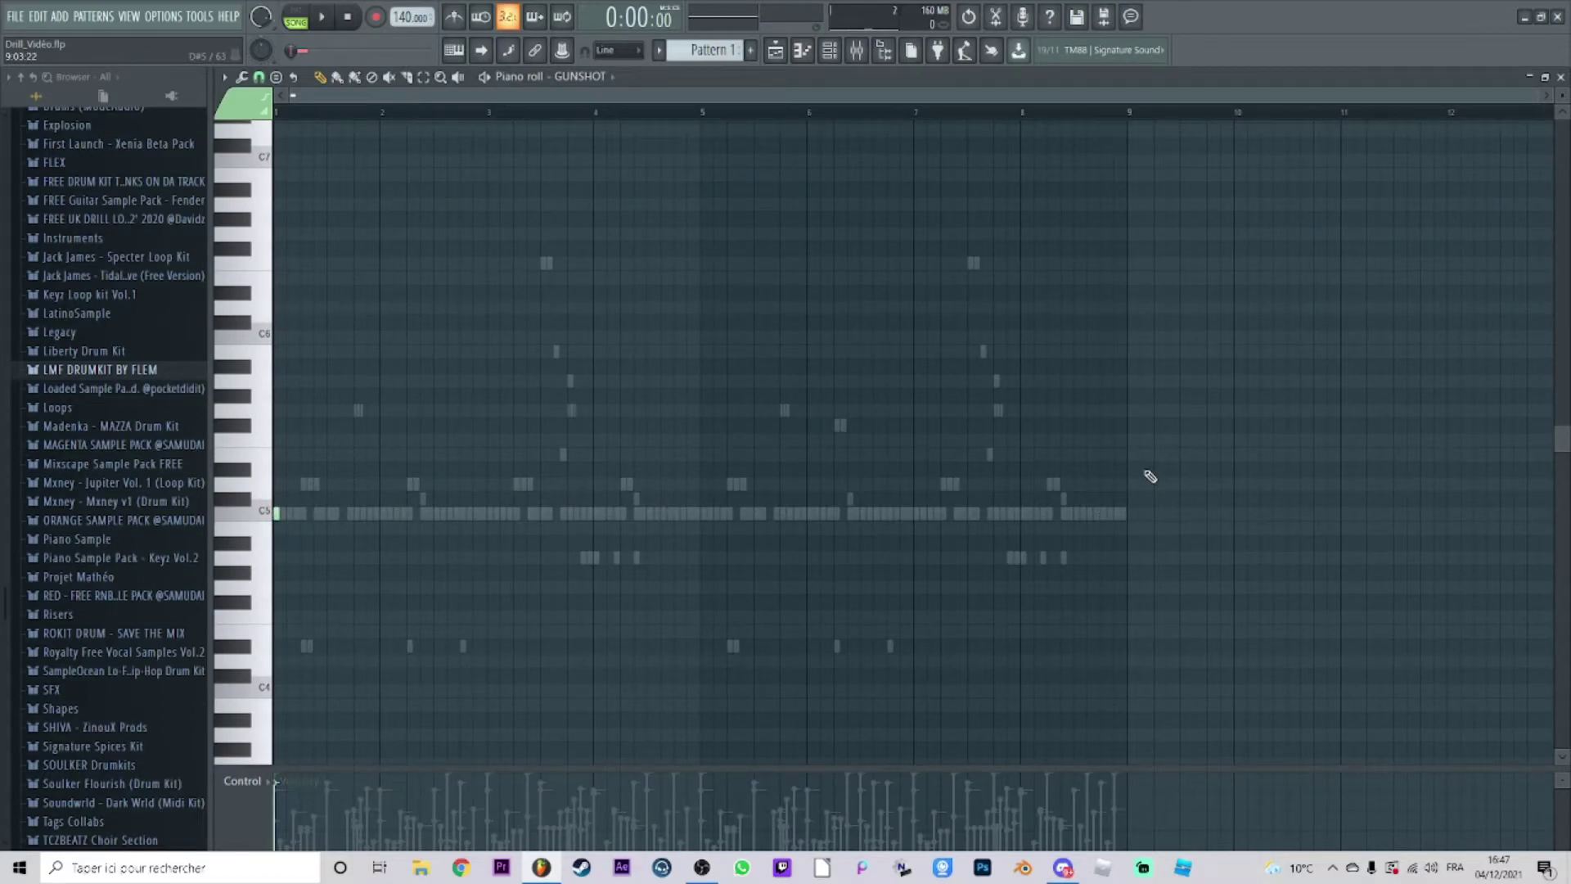
key(F7)
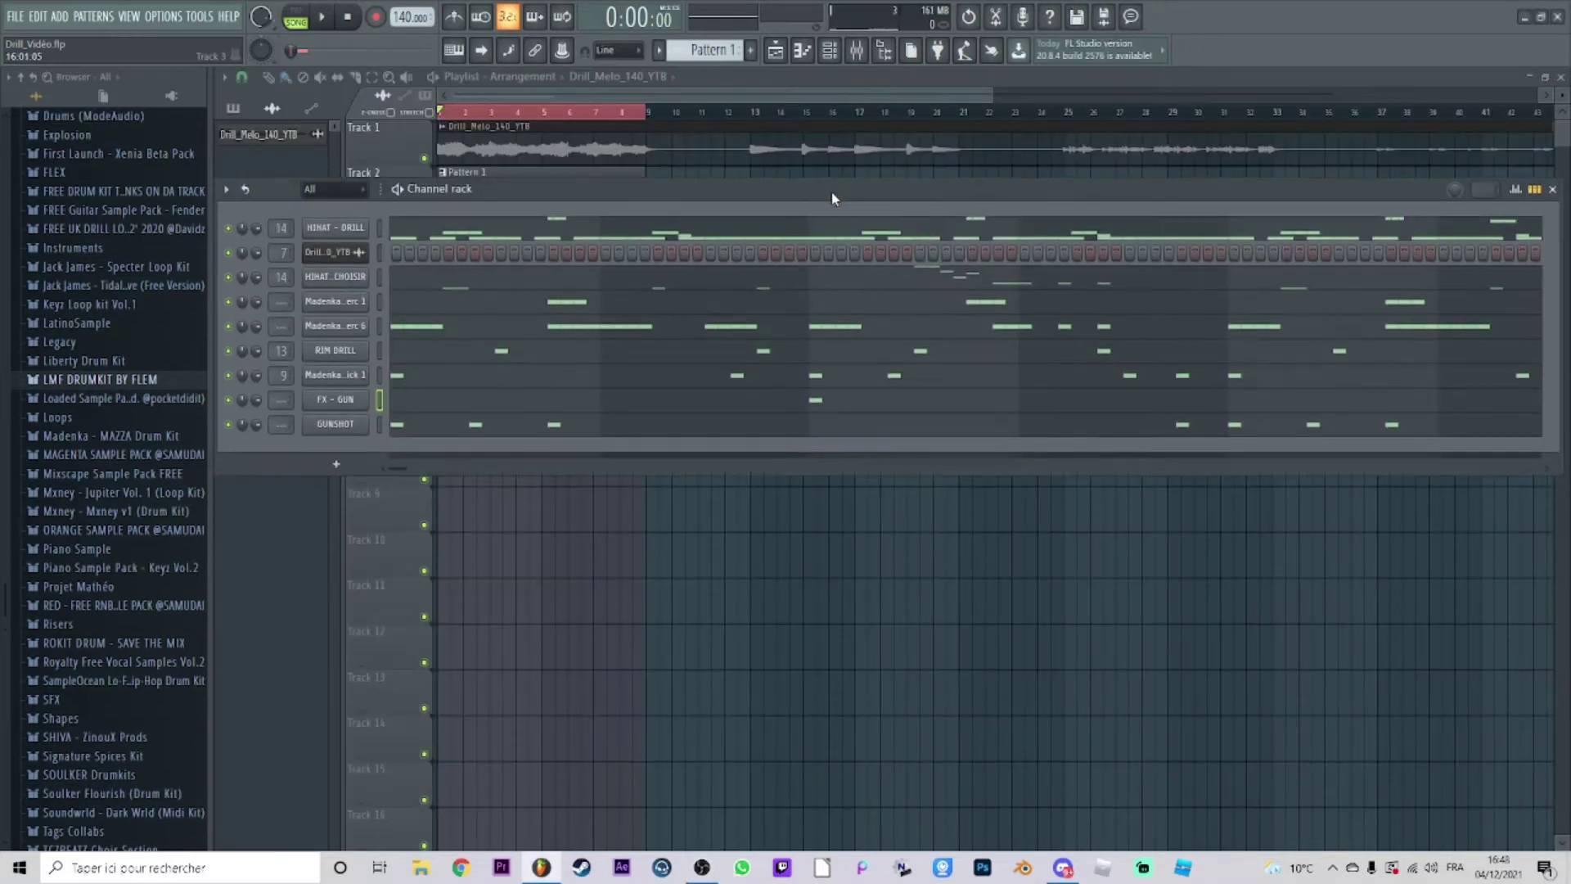
Review the FX - GUN and GUNSHOT note placements during playback and inspect GUNSHOT's sampler settings.
double_click(407, 403)
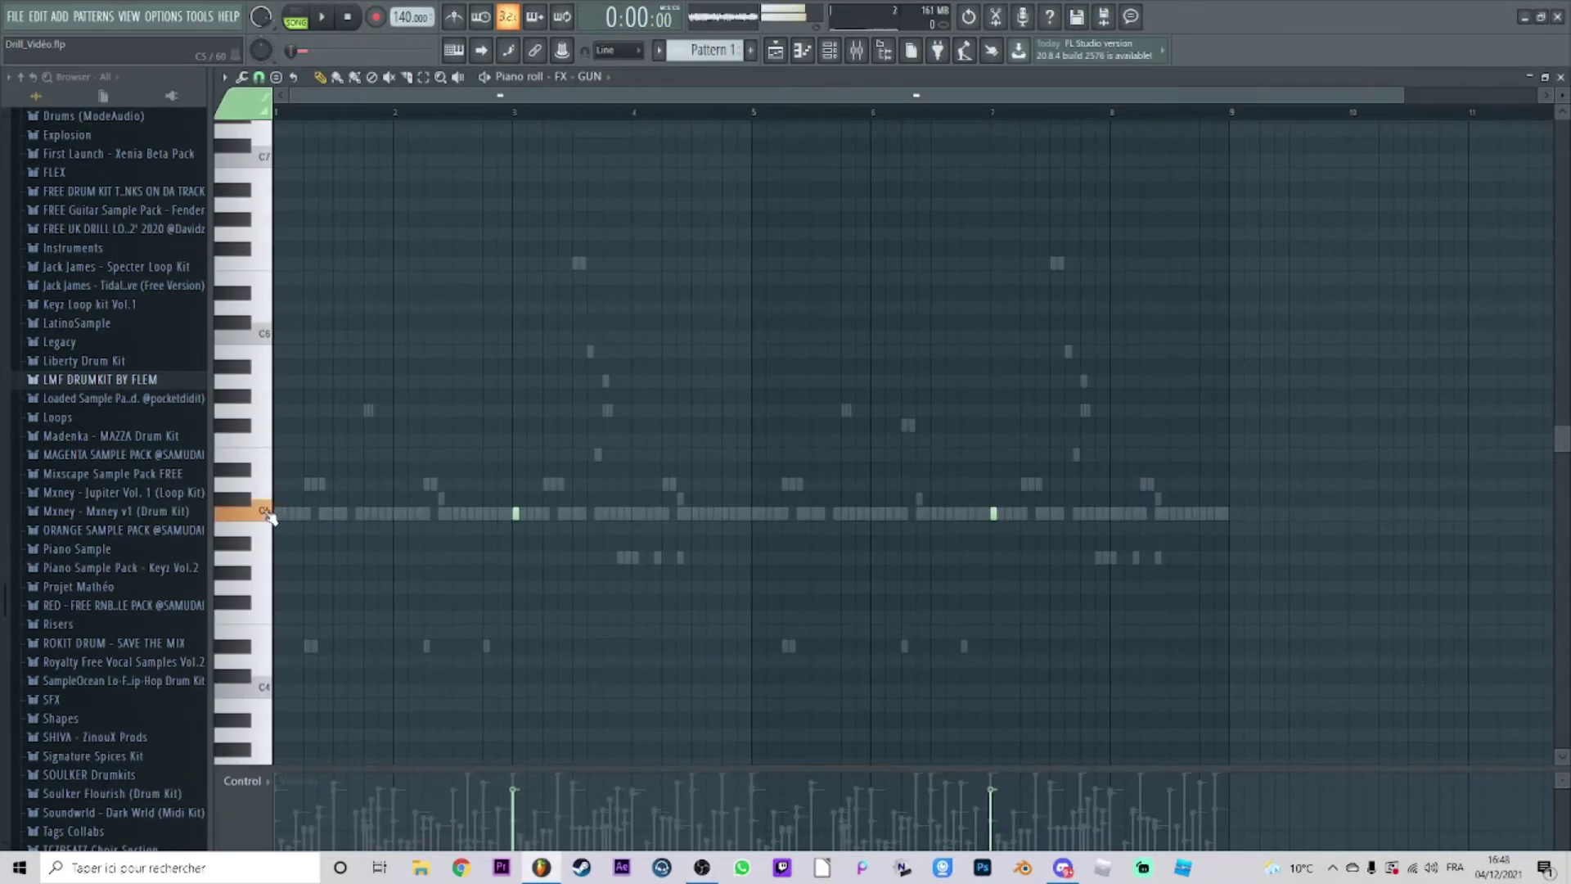
key(F7)
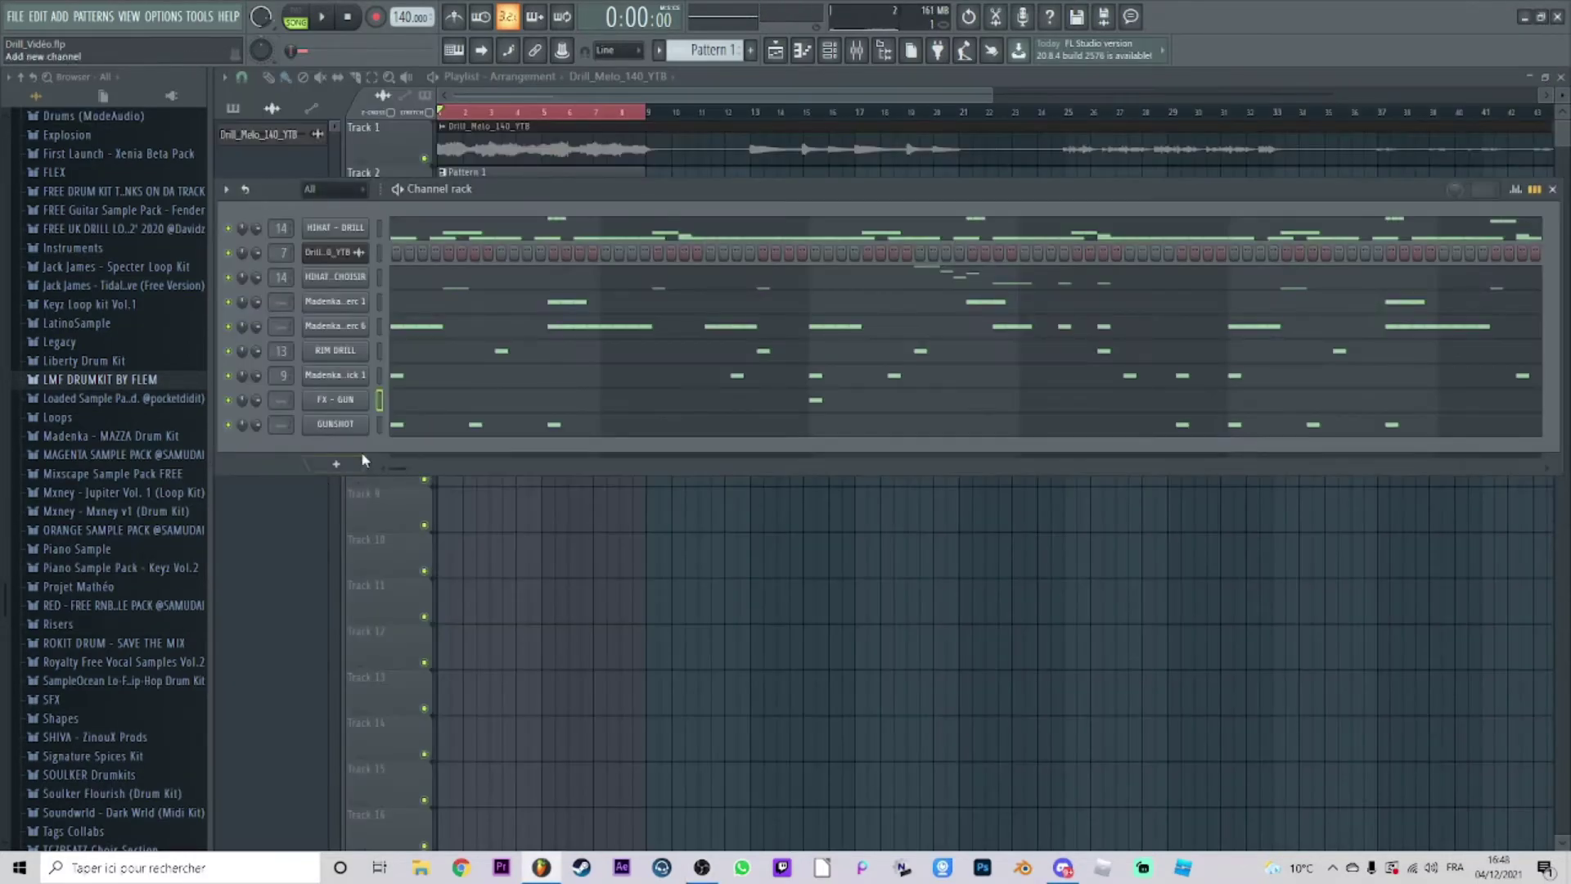
click(367, 425)
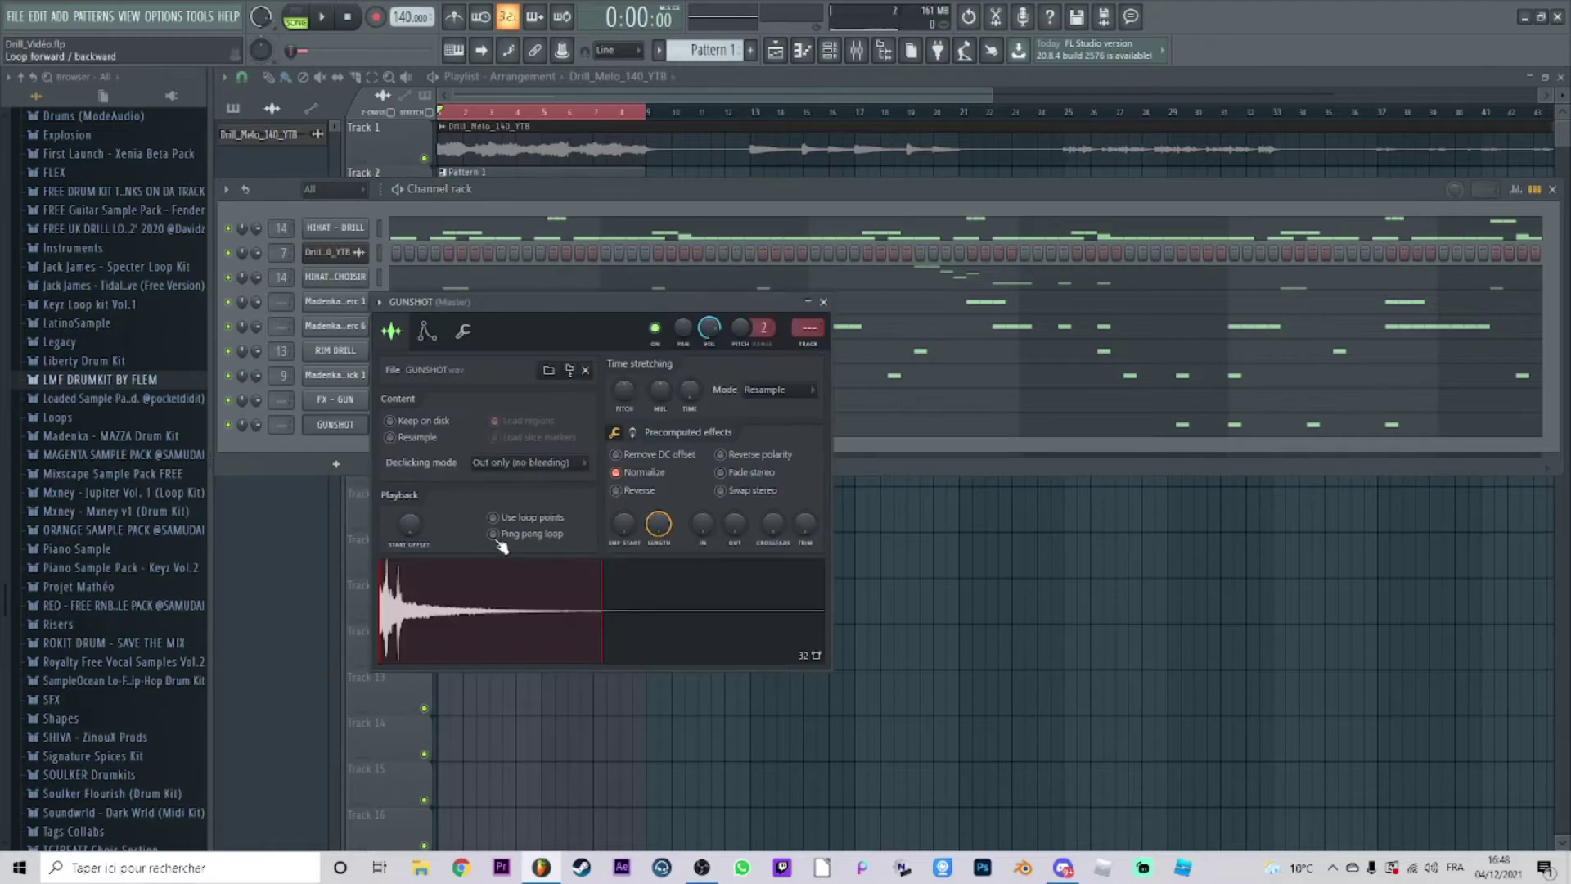
click(823, 302)
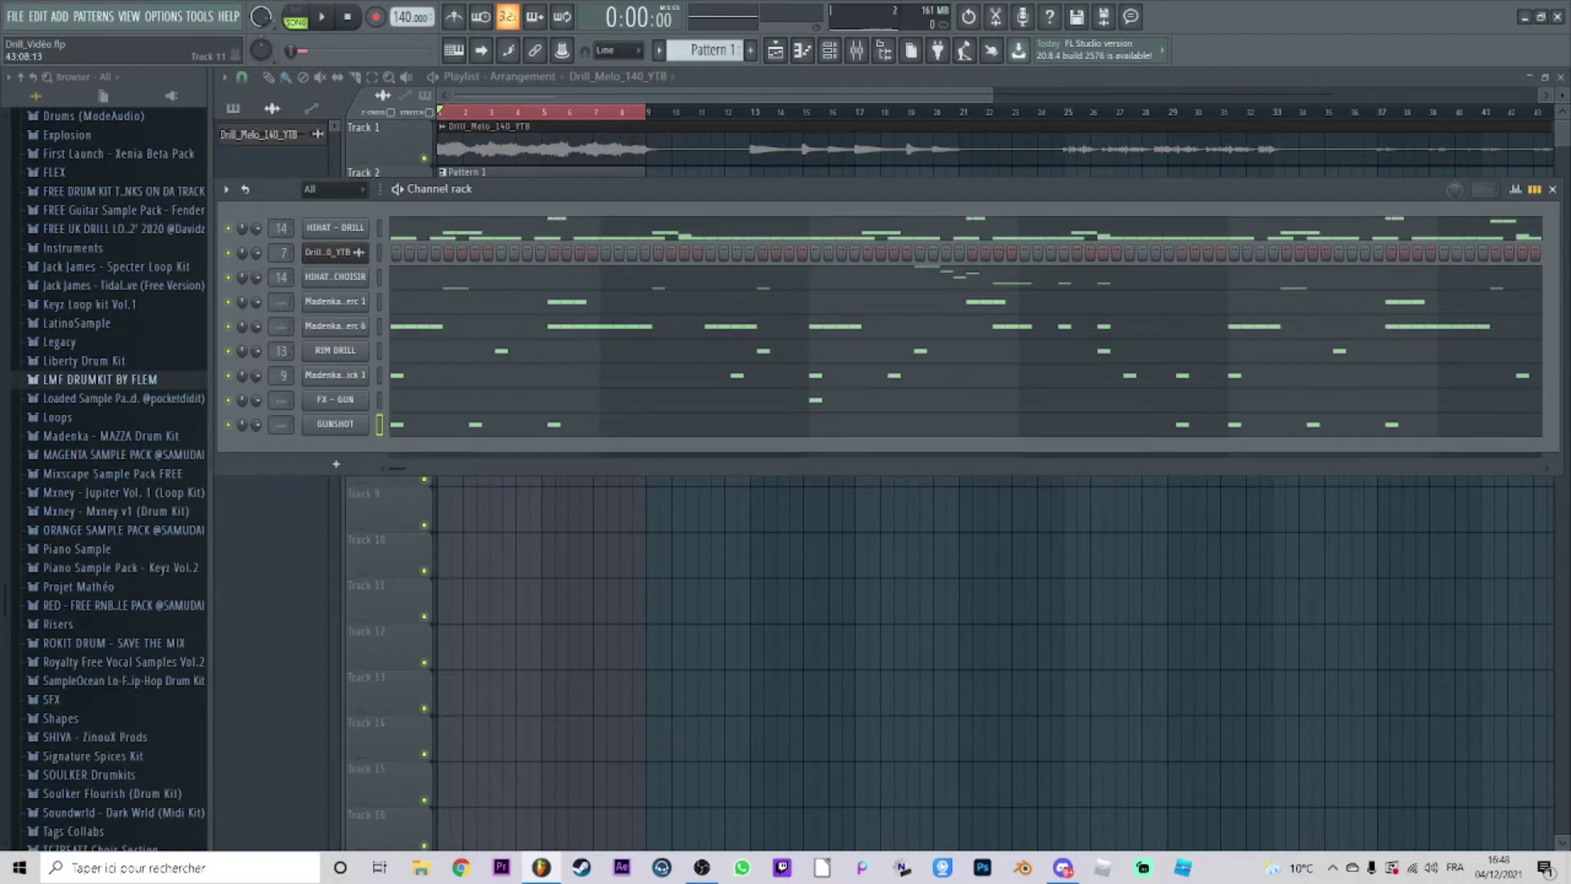
key(F7)
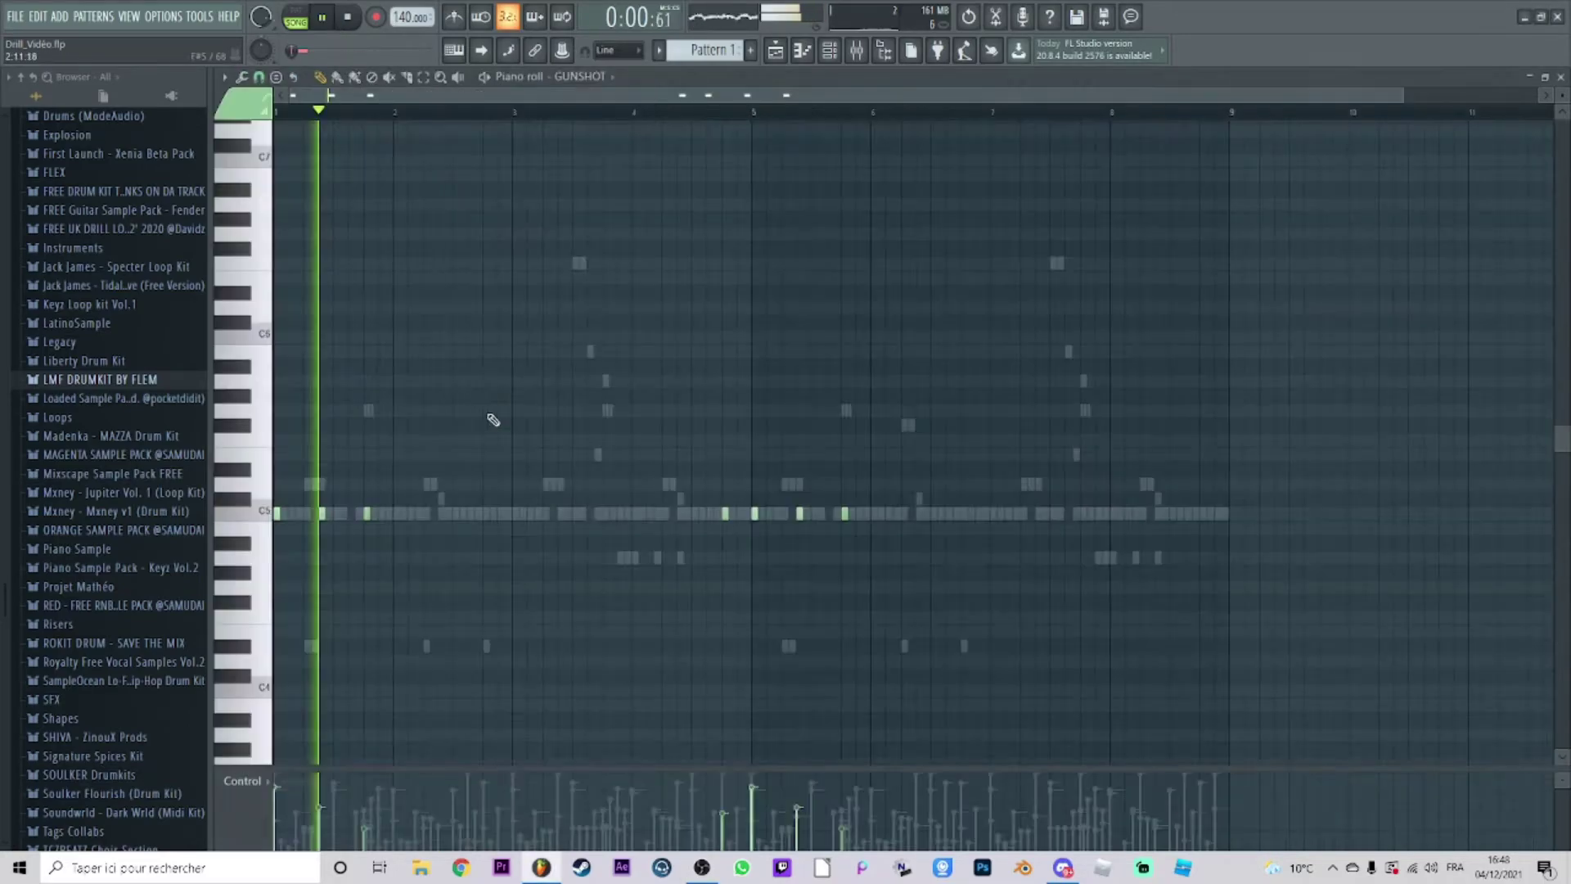
click(1561, 78)
click(631, 404)
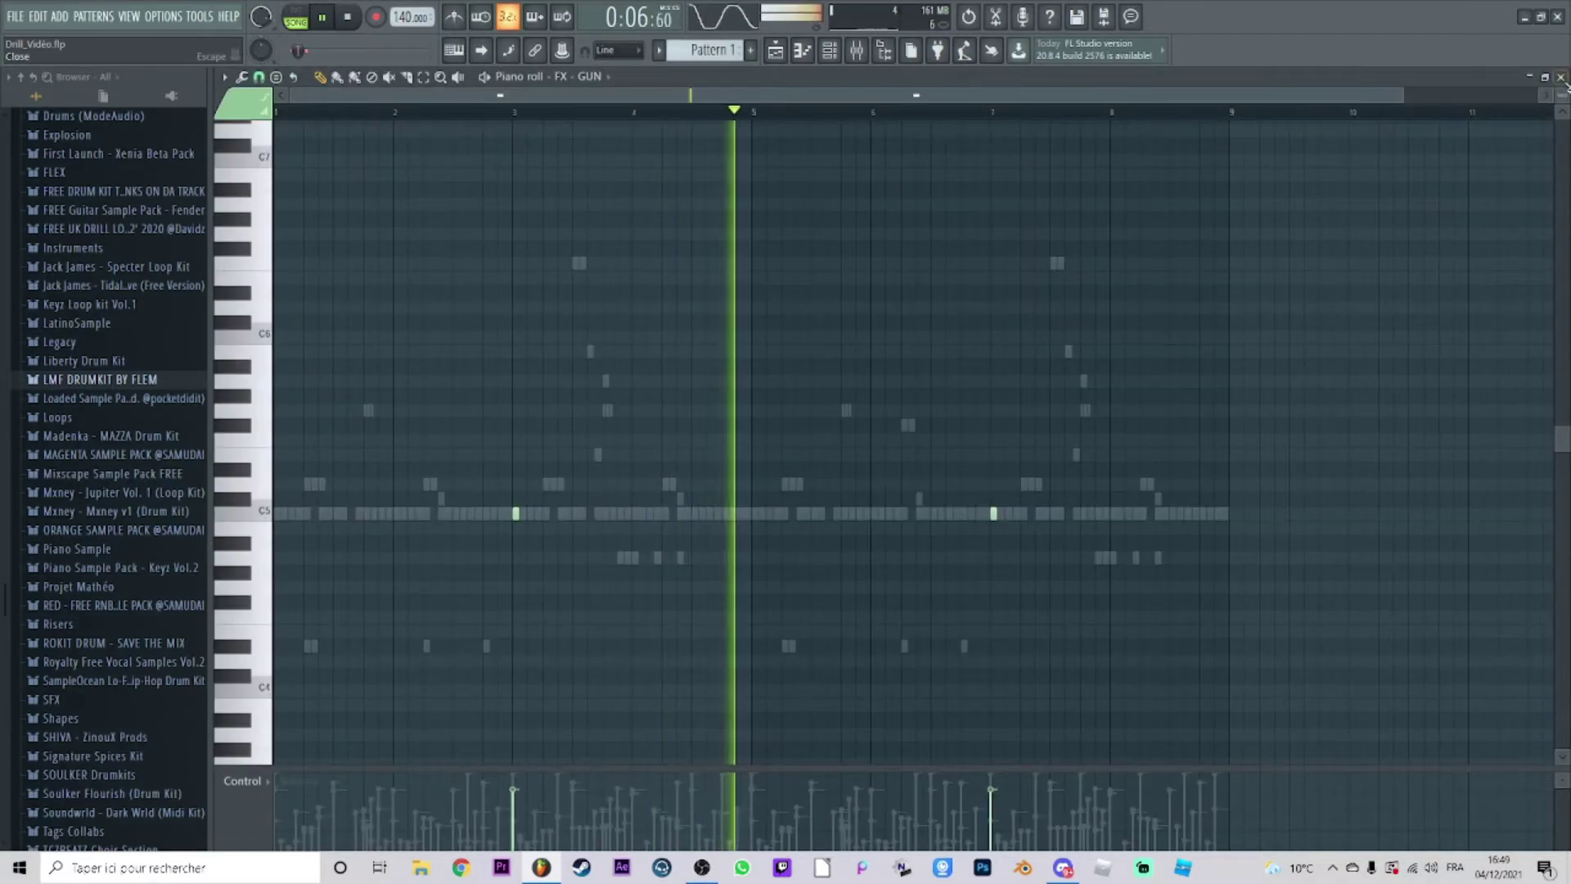
key(F7)
Reposition the channel rack, collapse the LMF DRUMKIT BY FLEM folder and browse the sample kits for a bass sound.
drag(393, 469, 350, 472)
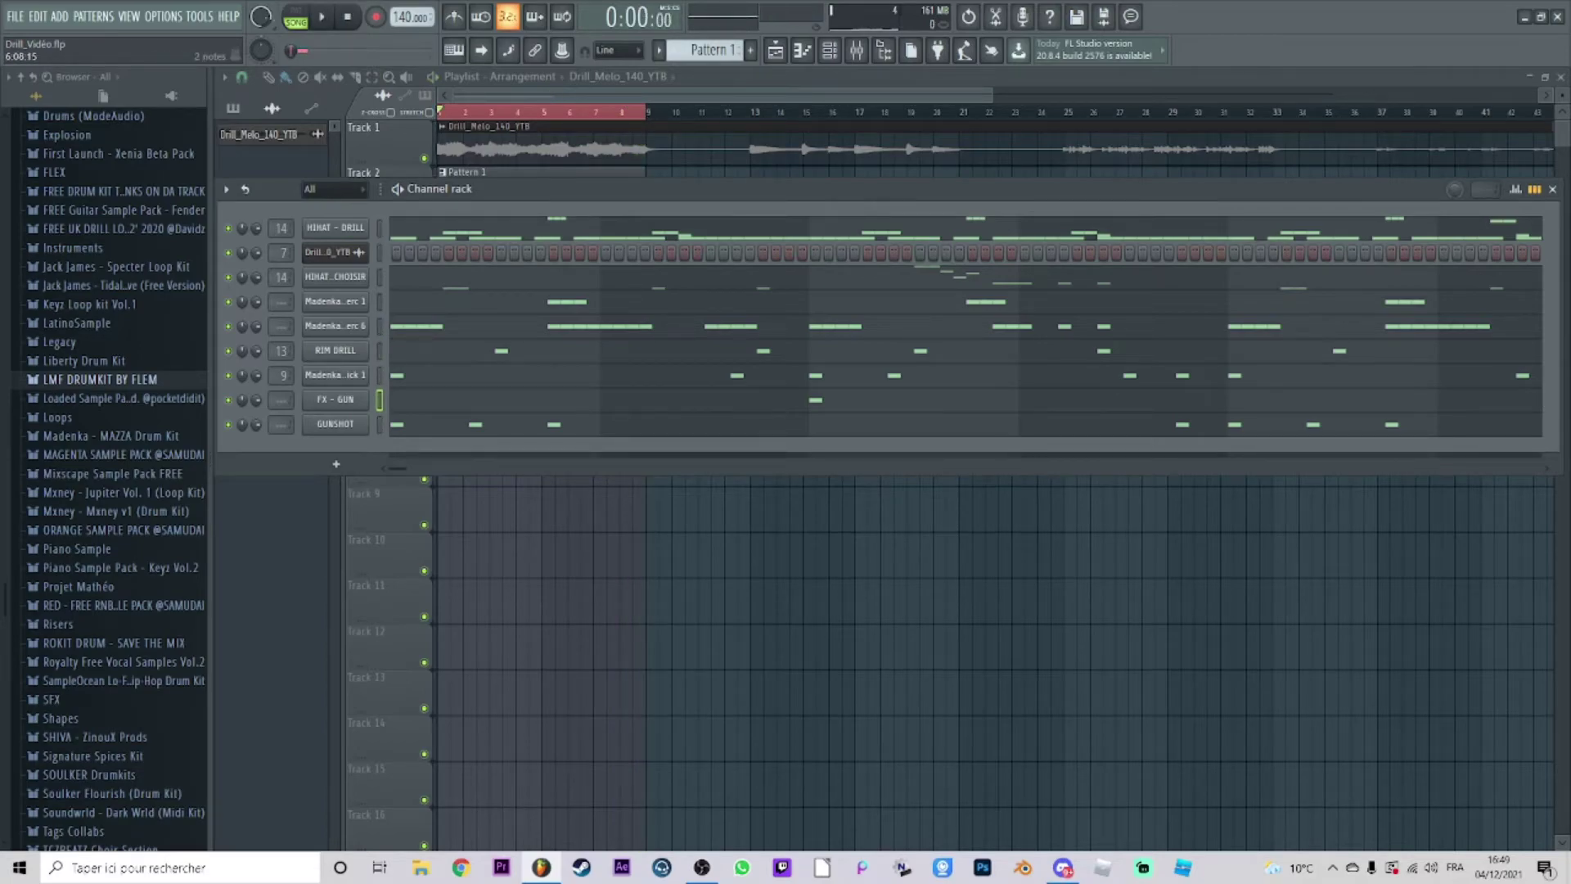
drag(689, 199, 684, 242)
click(98, 380)
click(146, 415)
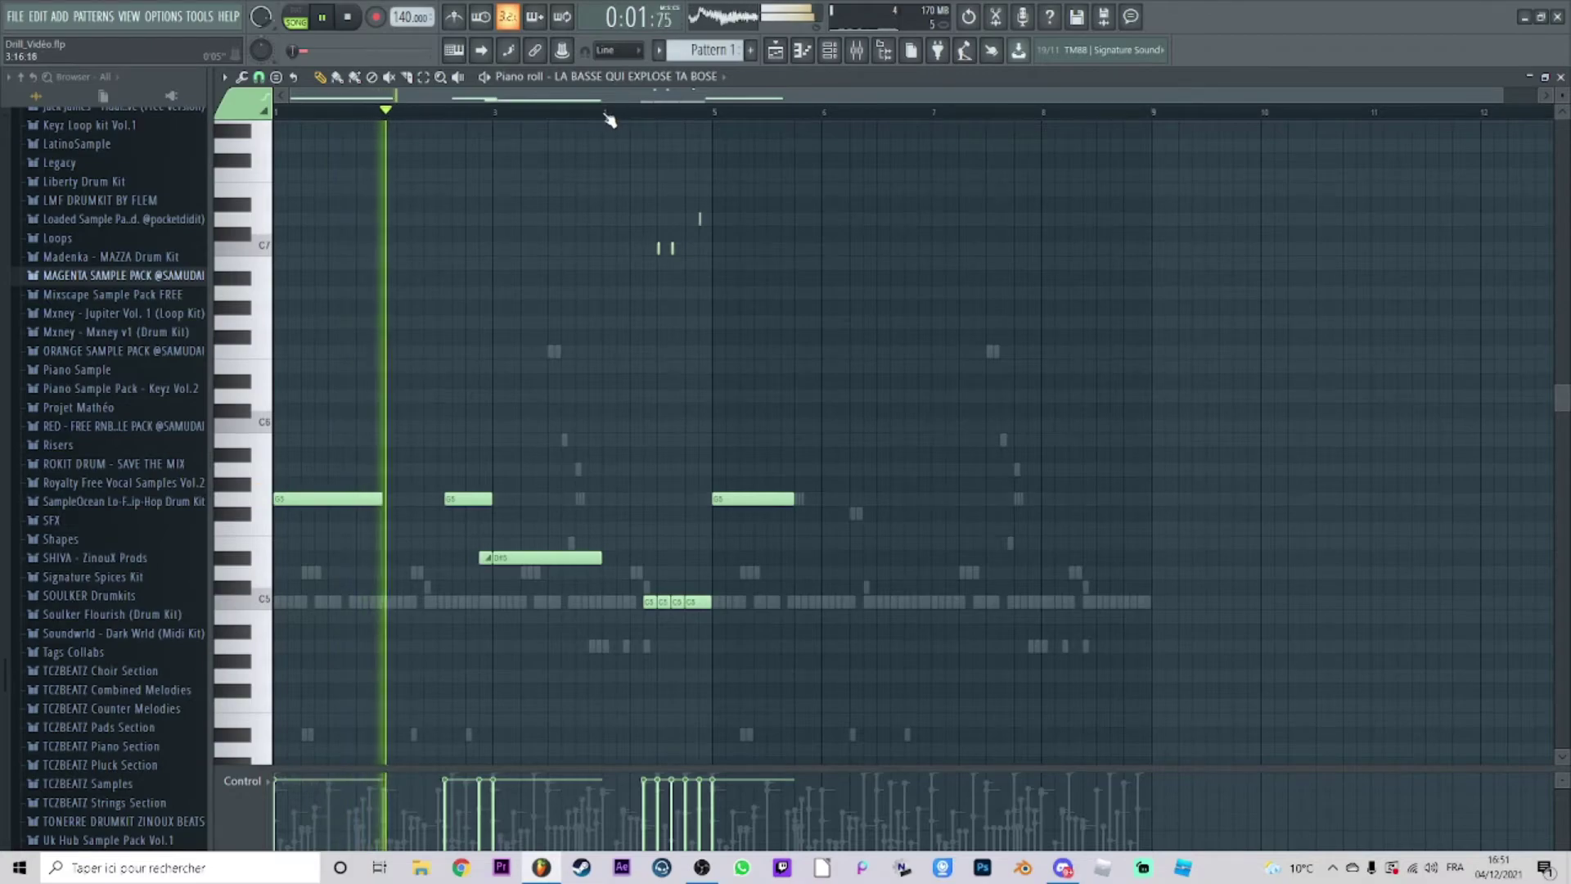
Play back the LA BASSE QUI EXPLOSE TA BOSE pattern and examine its bass and slide notes across the eight bars.
click(610, 113)
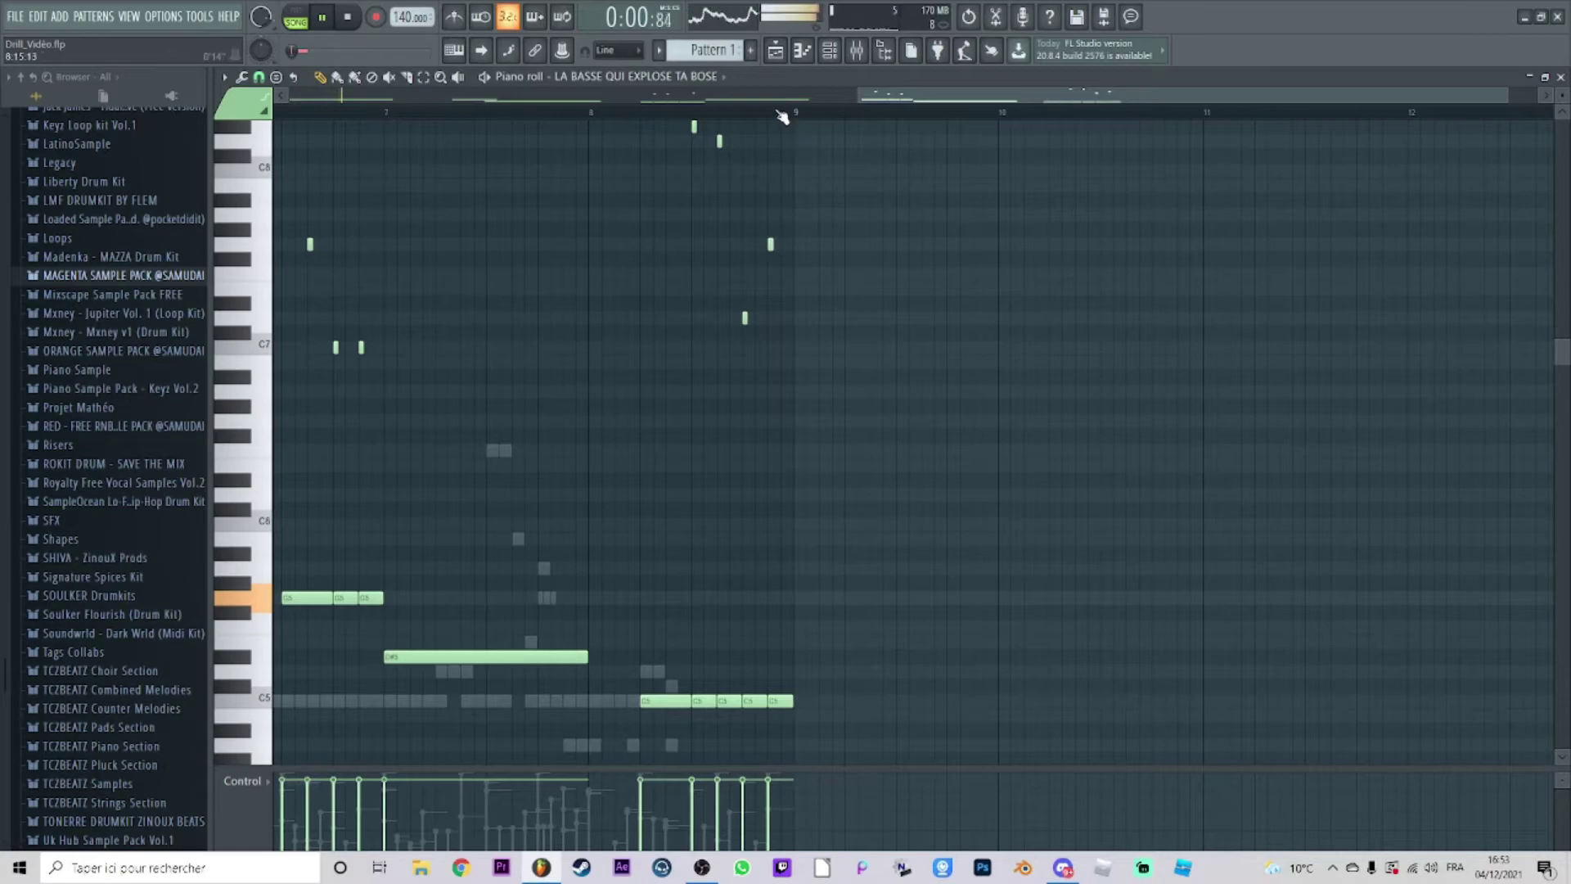
scroll(782, 117, down, 4)
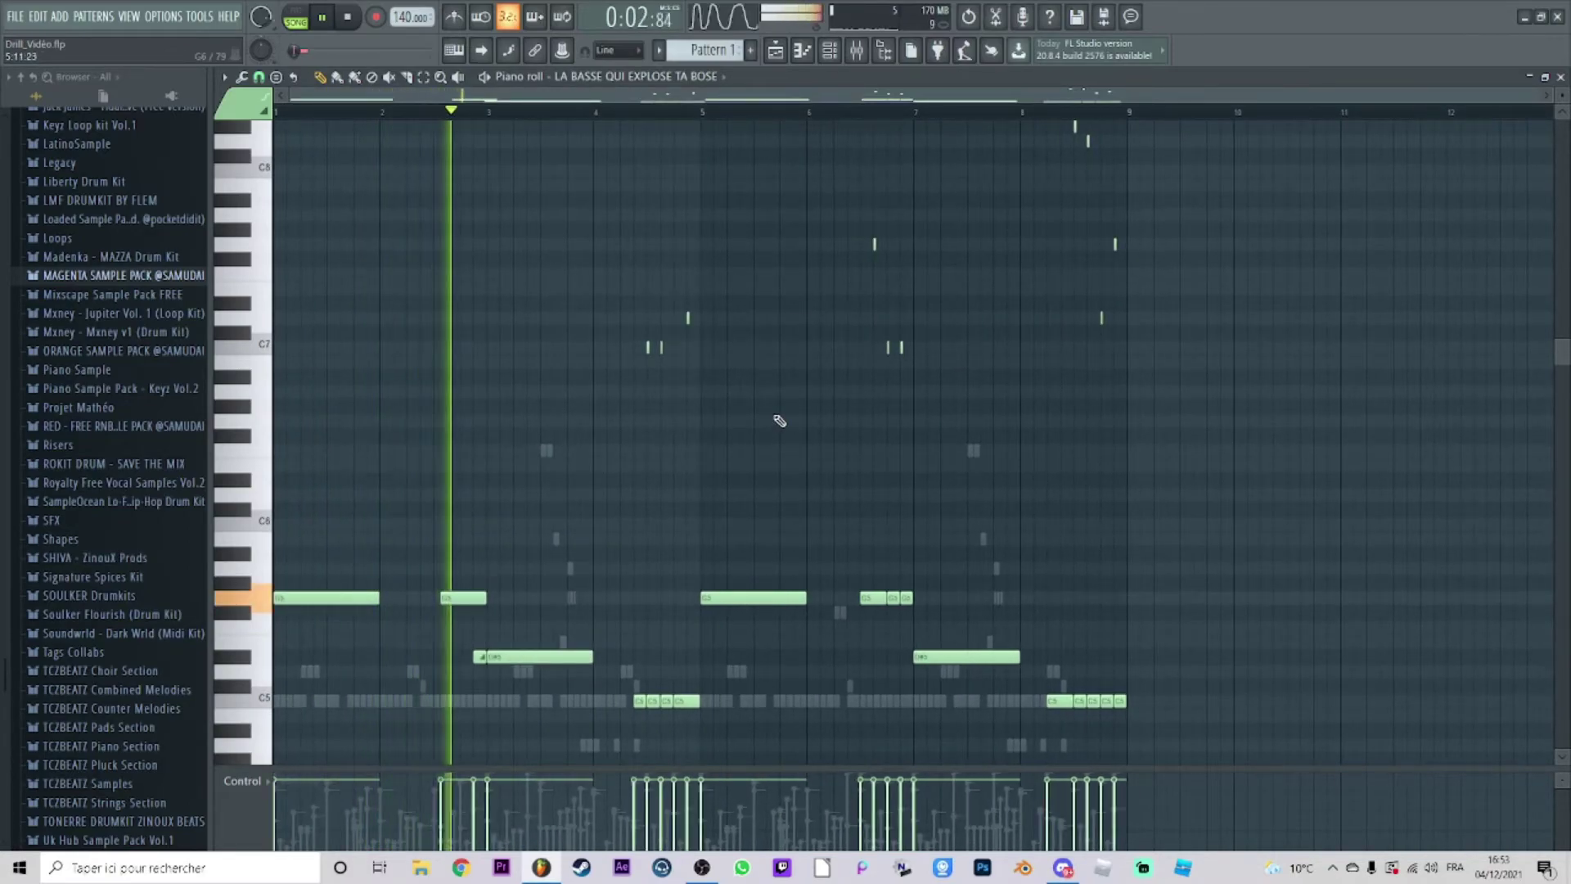
scroll(769, 524, down, 3)
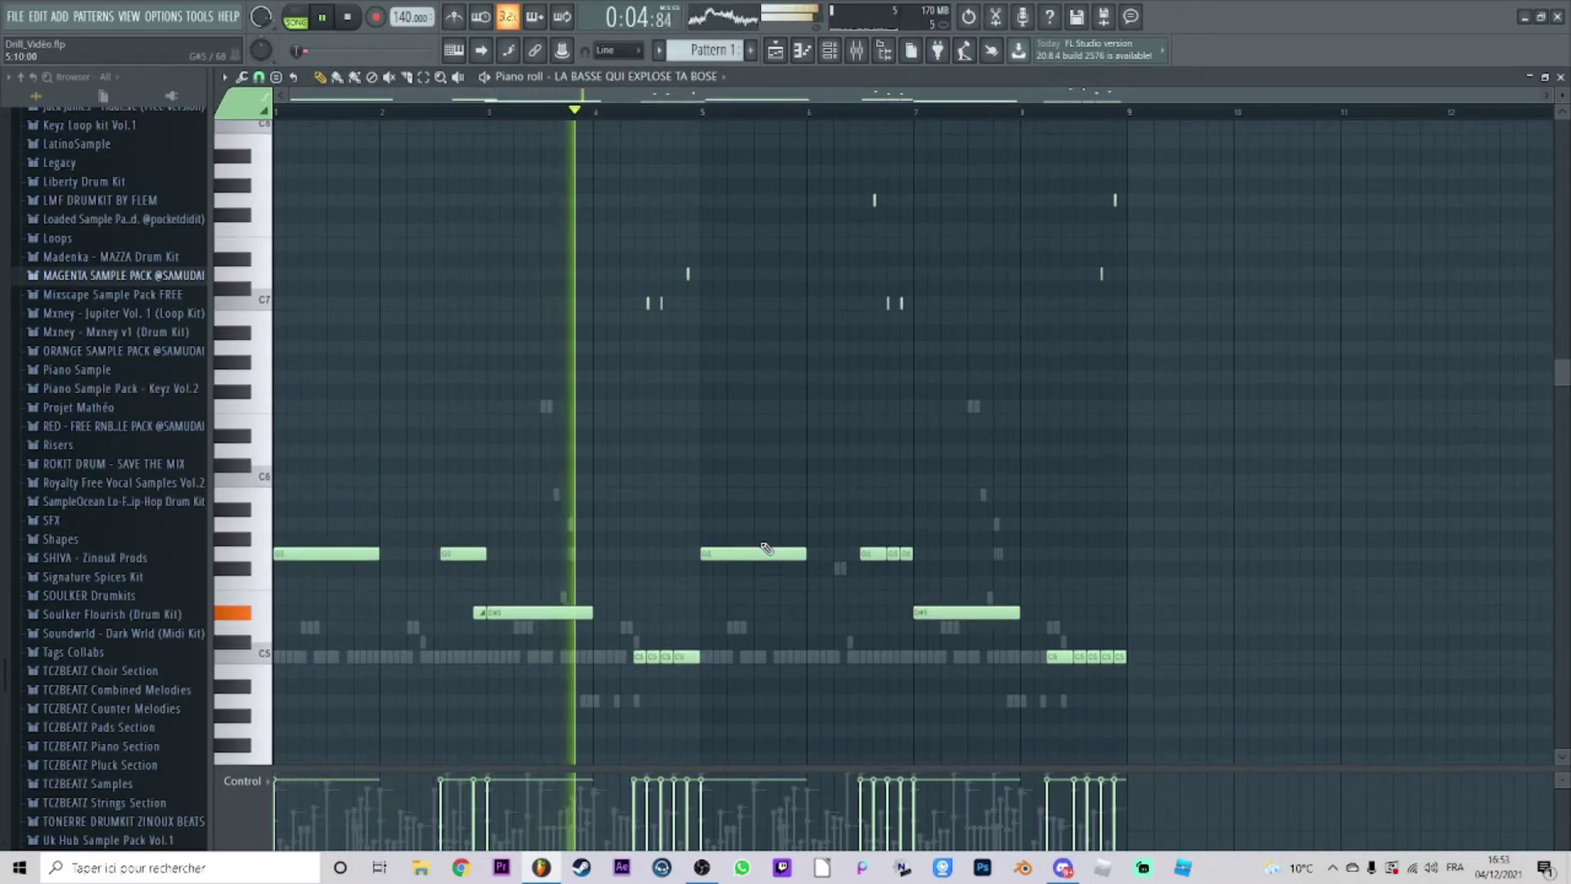
scroll(766, 547, up, 3)
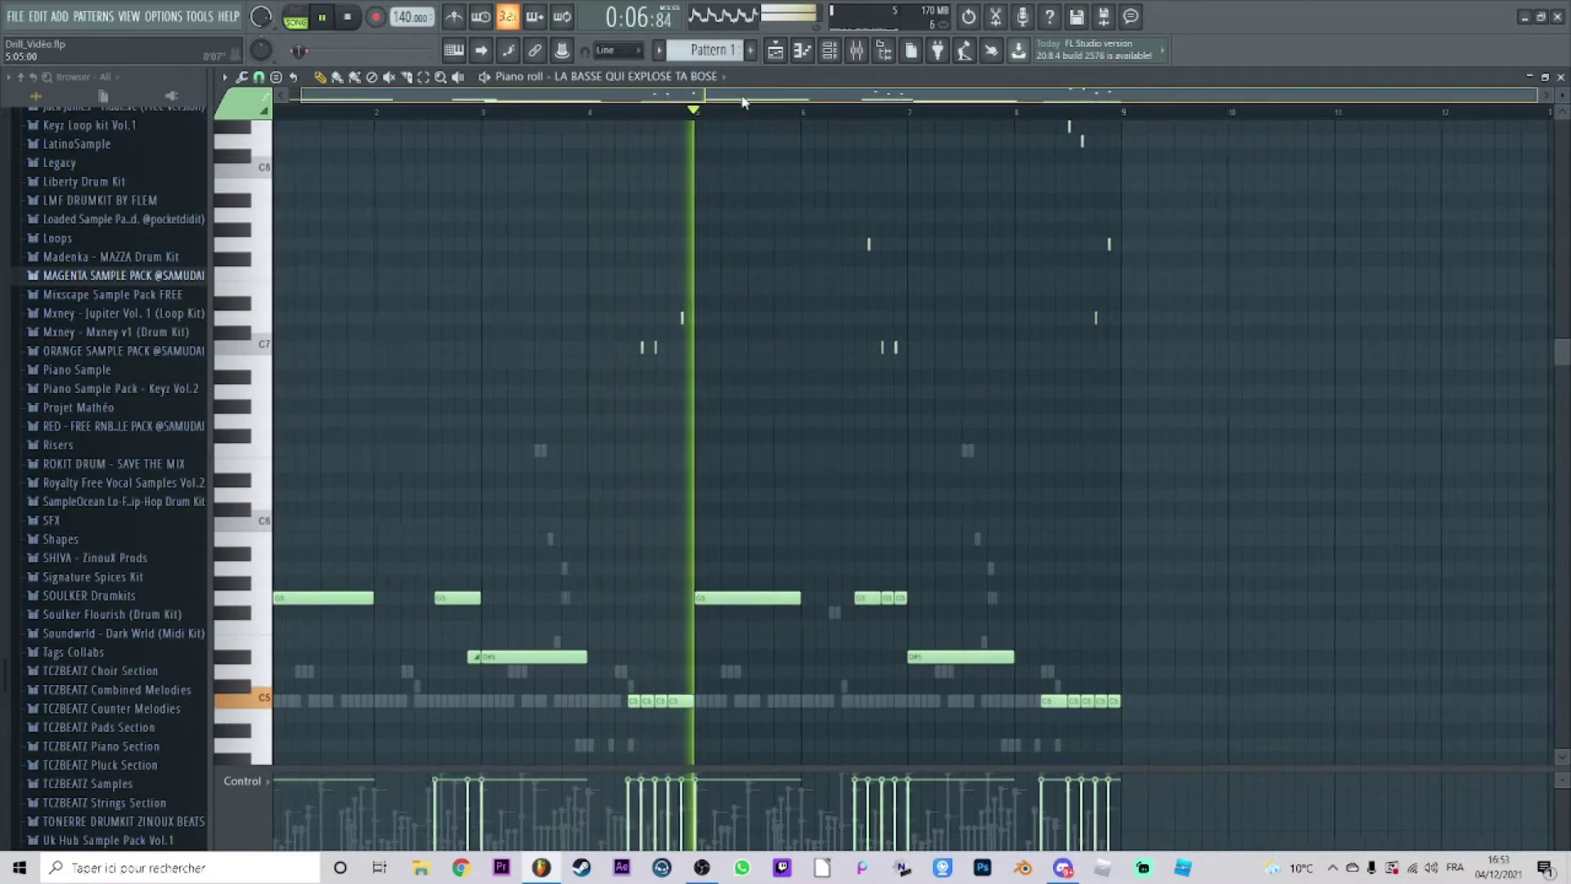
drag(740, 101, 719, 105)
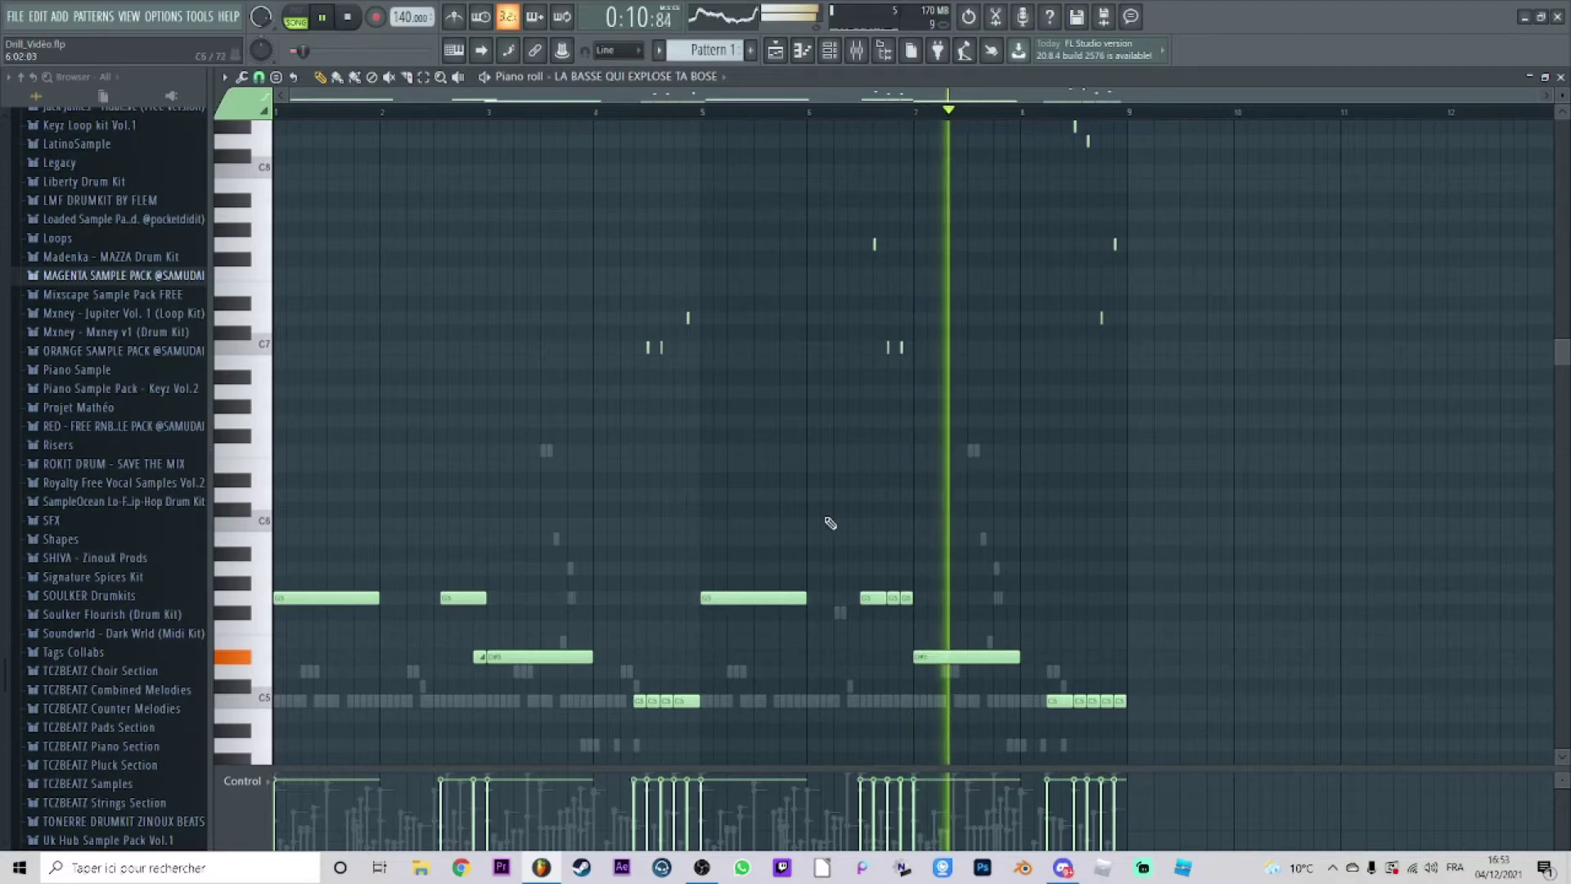
Repitch the first two bass slide notes at the end of bar 6 to G6 and G7, auditioning from bar 6.
click(816, 114)
scroll(898, 404, up, 2)
key(space)
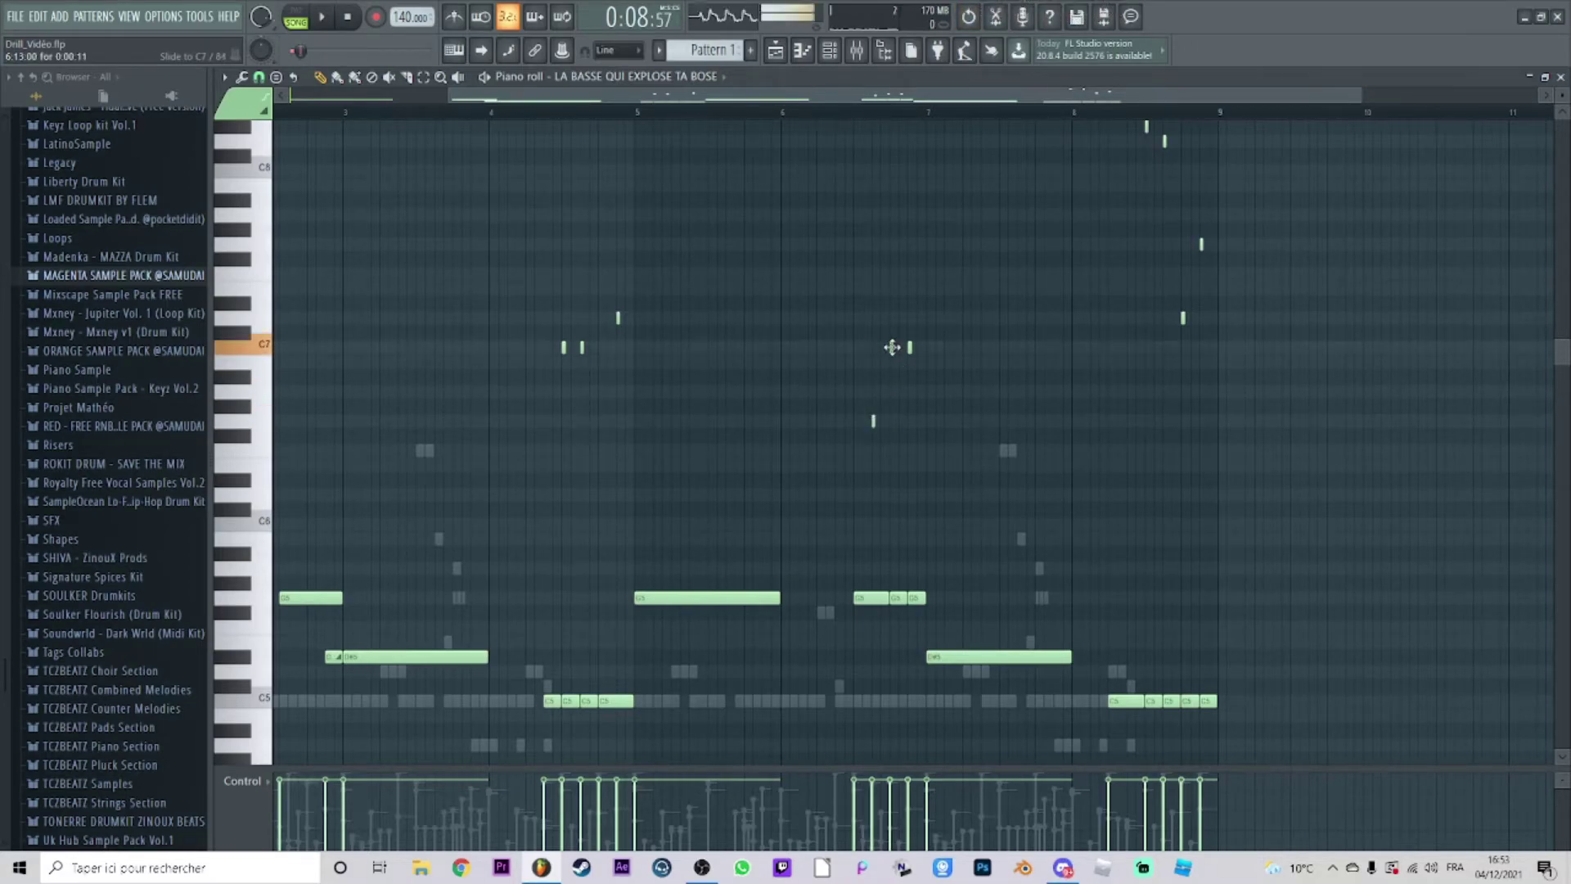
key(space)
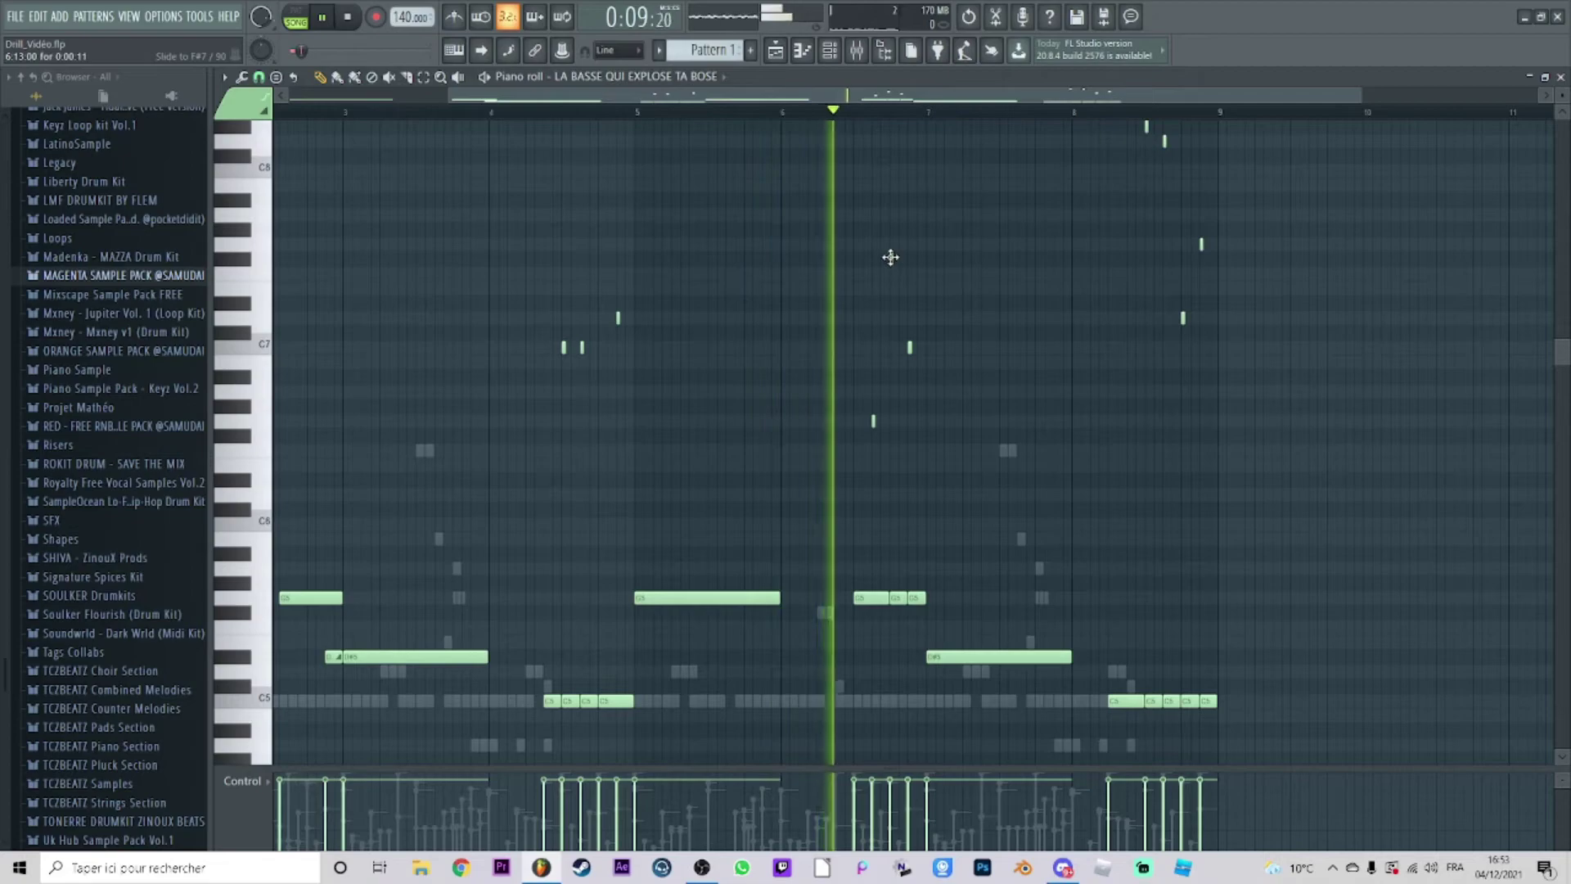
click(891, 242)
key(space)
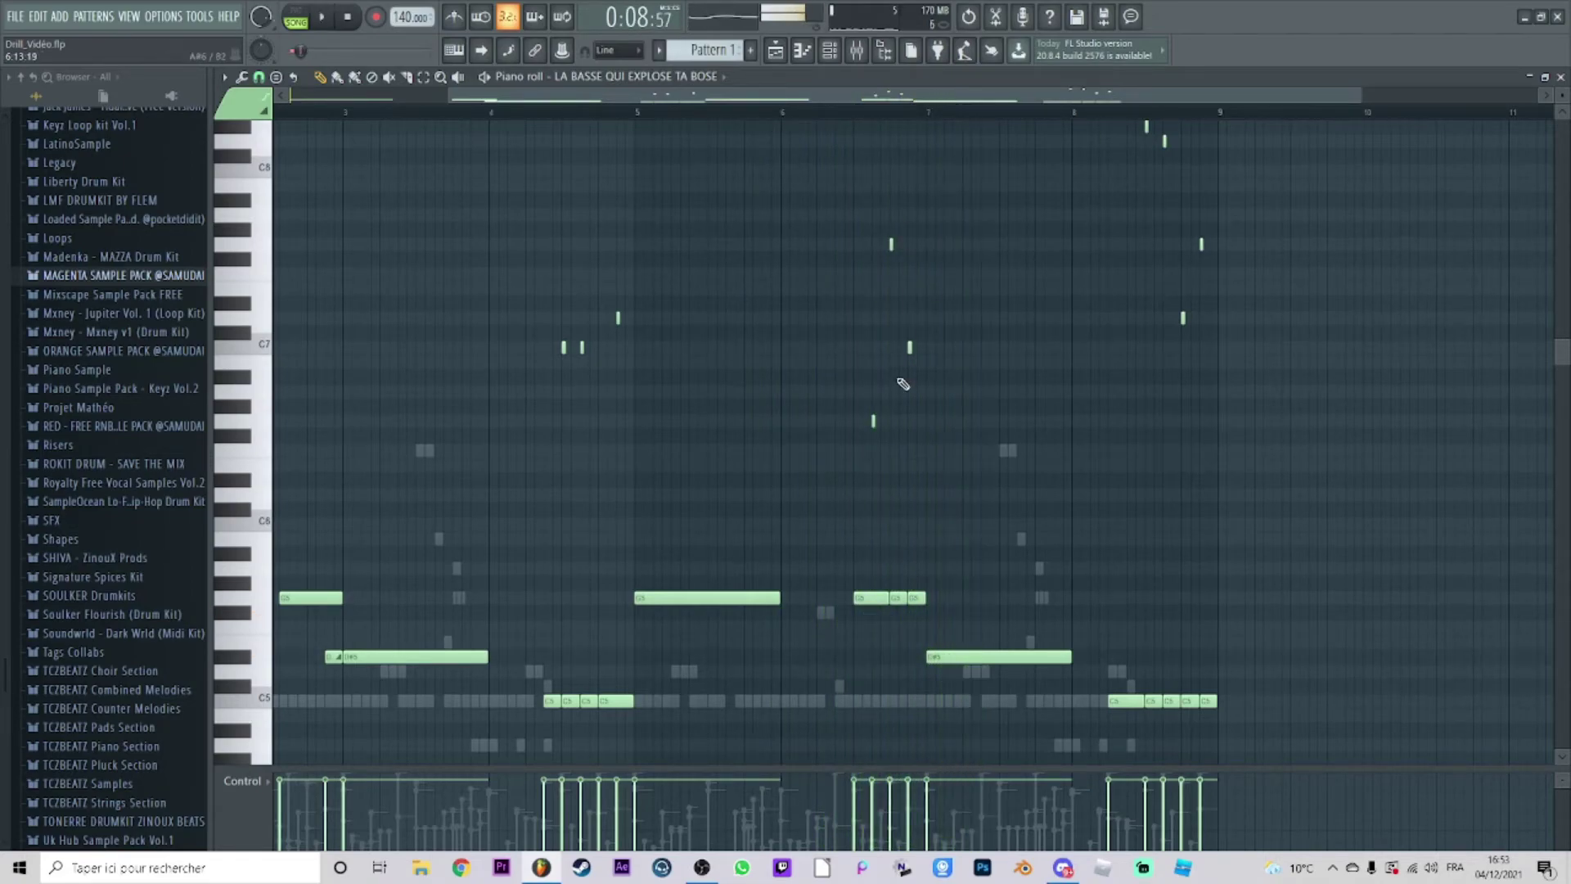
Try the third bass slide note at the end of bar 6 on D#6 and audition it.
drag(913, 469, 910, 481)
key(space)
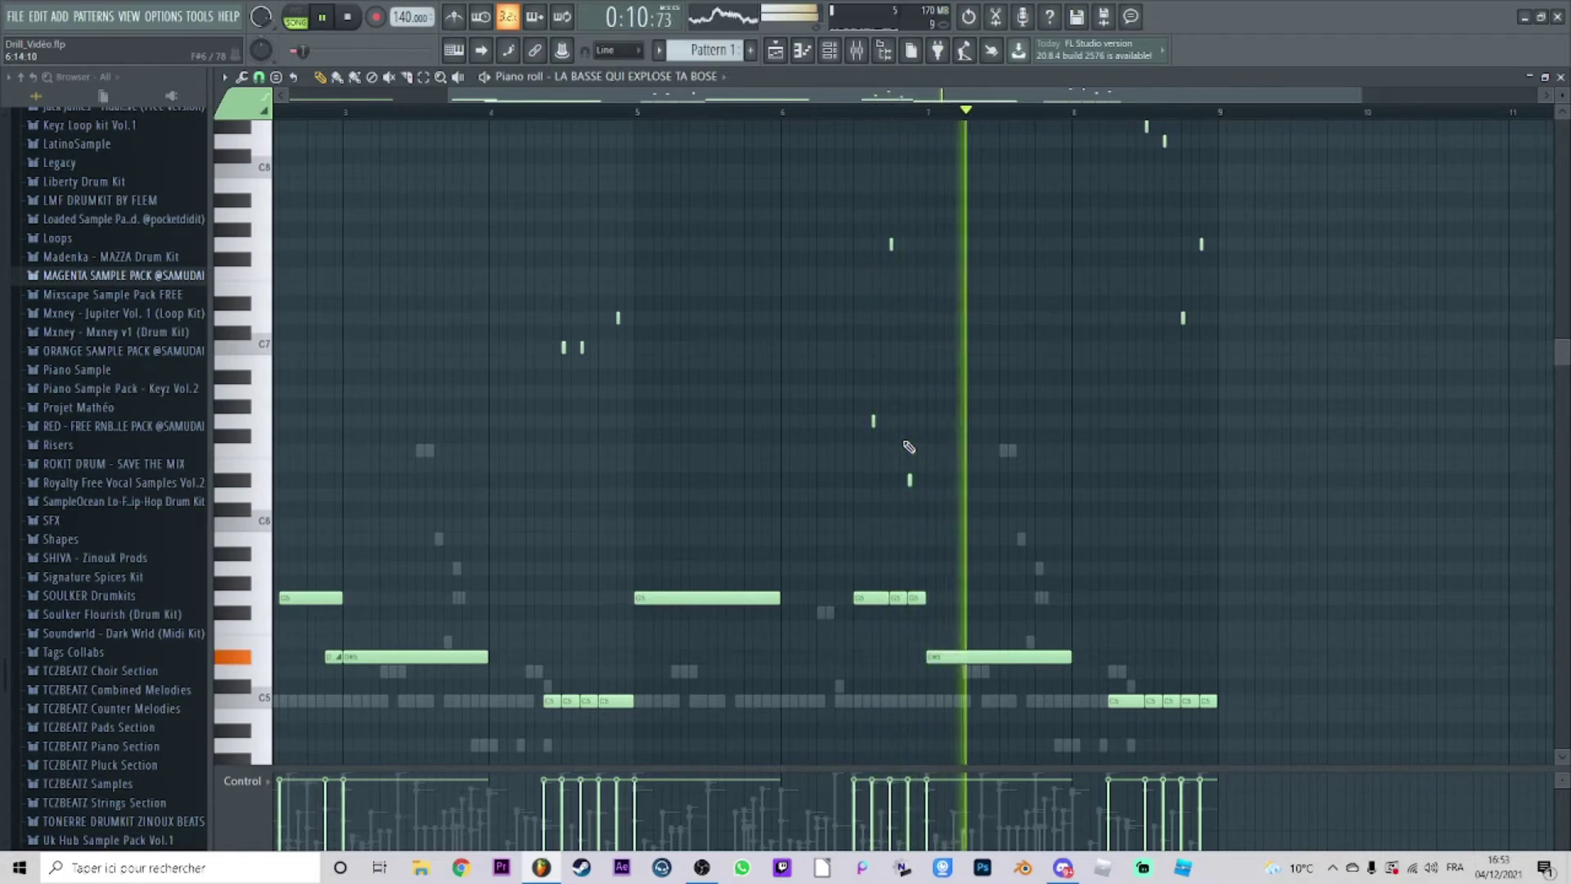
key(space)
key(space)
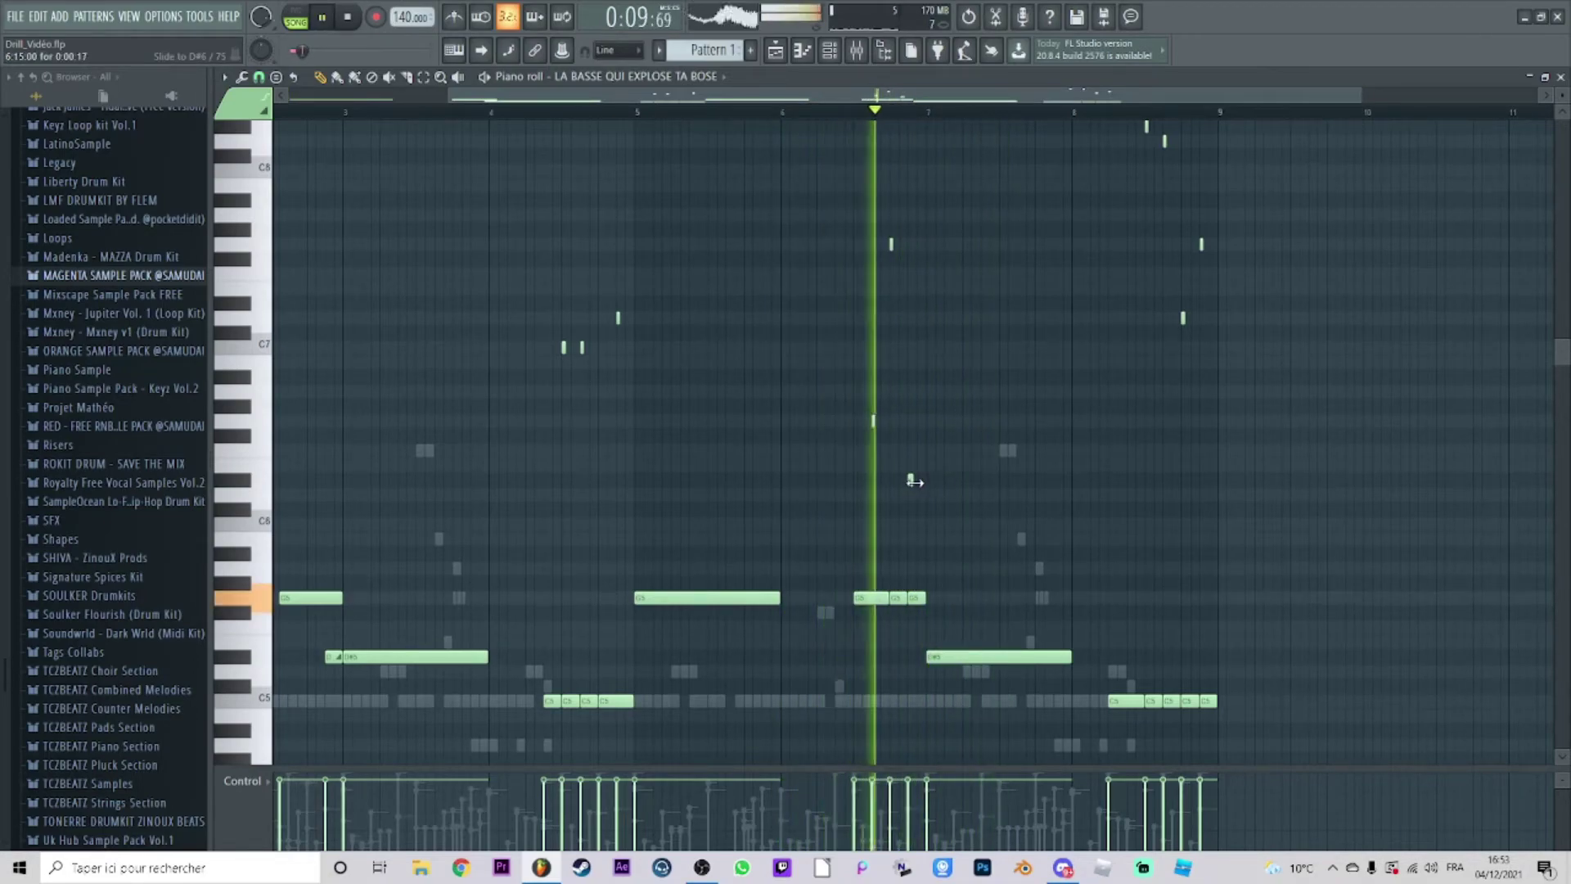
key(space)
Move the third bass slide note at the end of bar 6 to D#7 and play the passage back.
drag(910, 480, 900, 301)
key(space)
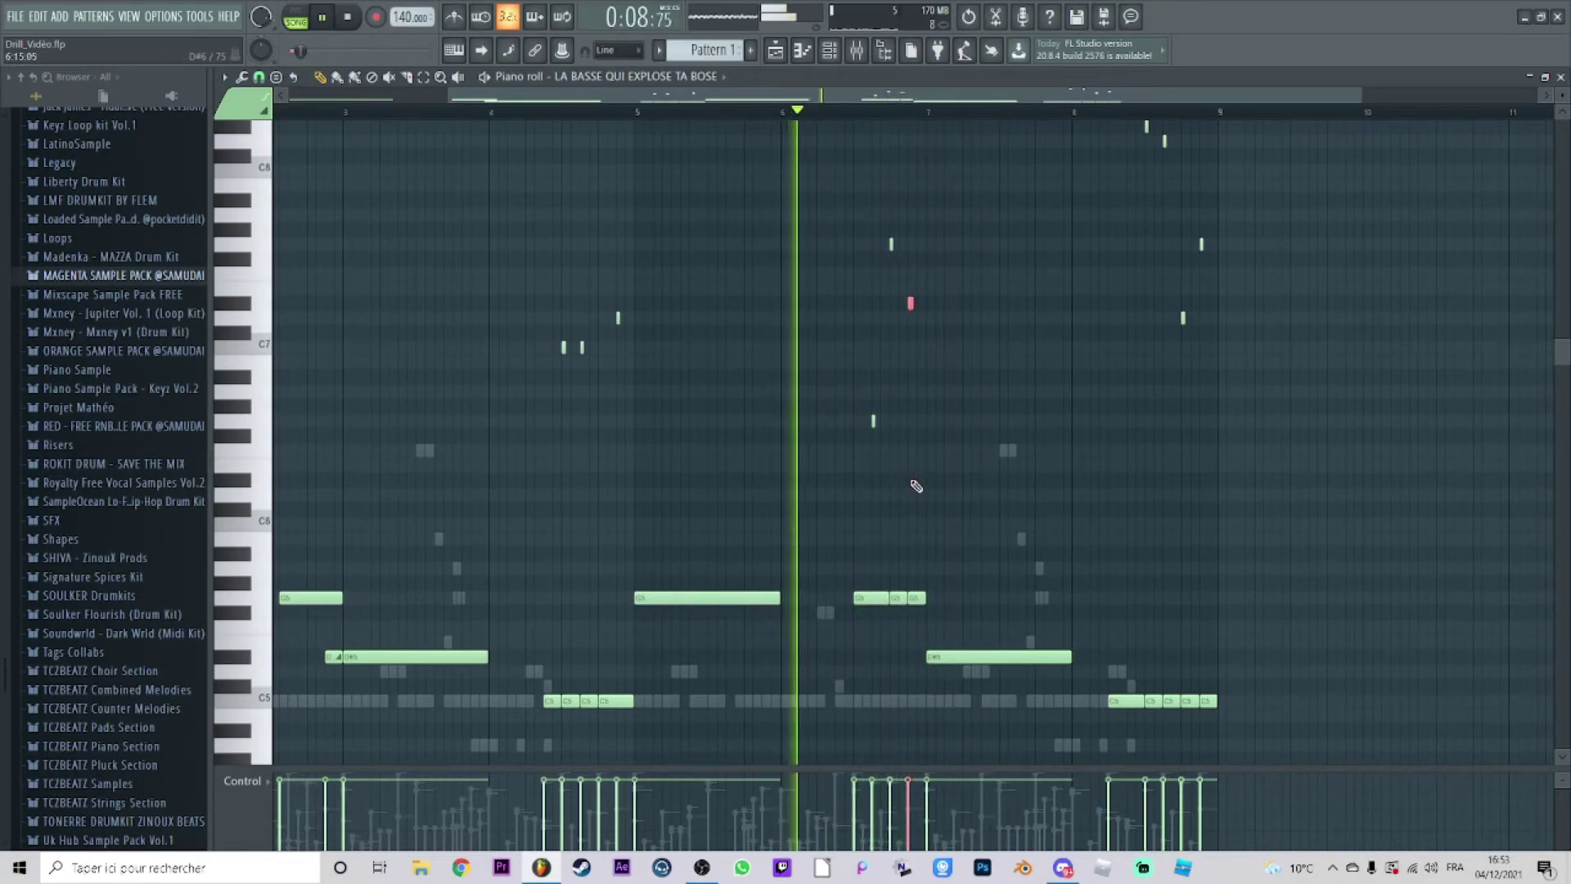
ctrl+scroll(896, 301, up, 2)
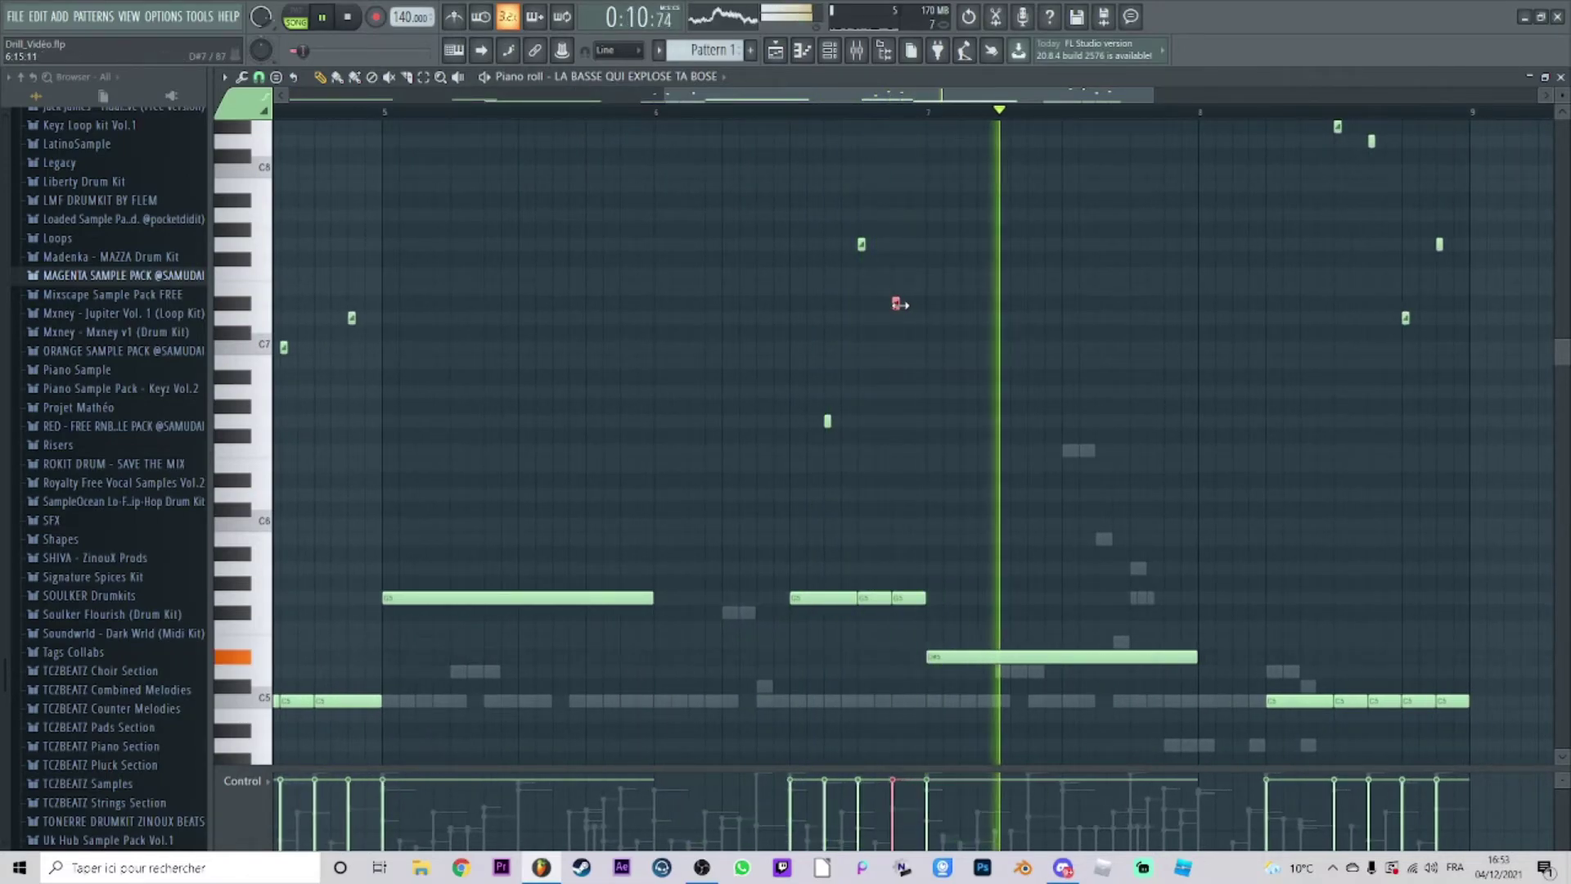
click(941, 127)
ctrl+scroll(941, 127, down, 3)
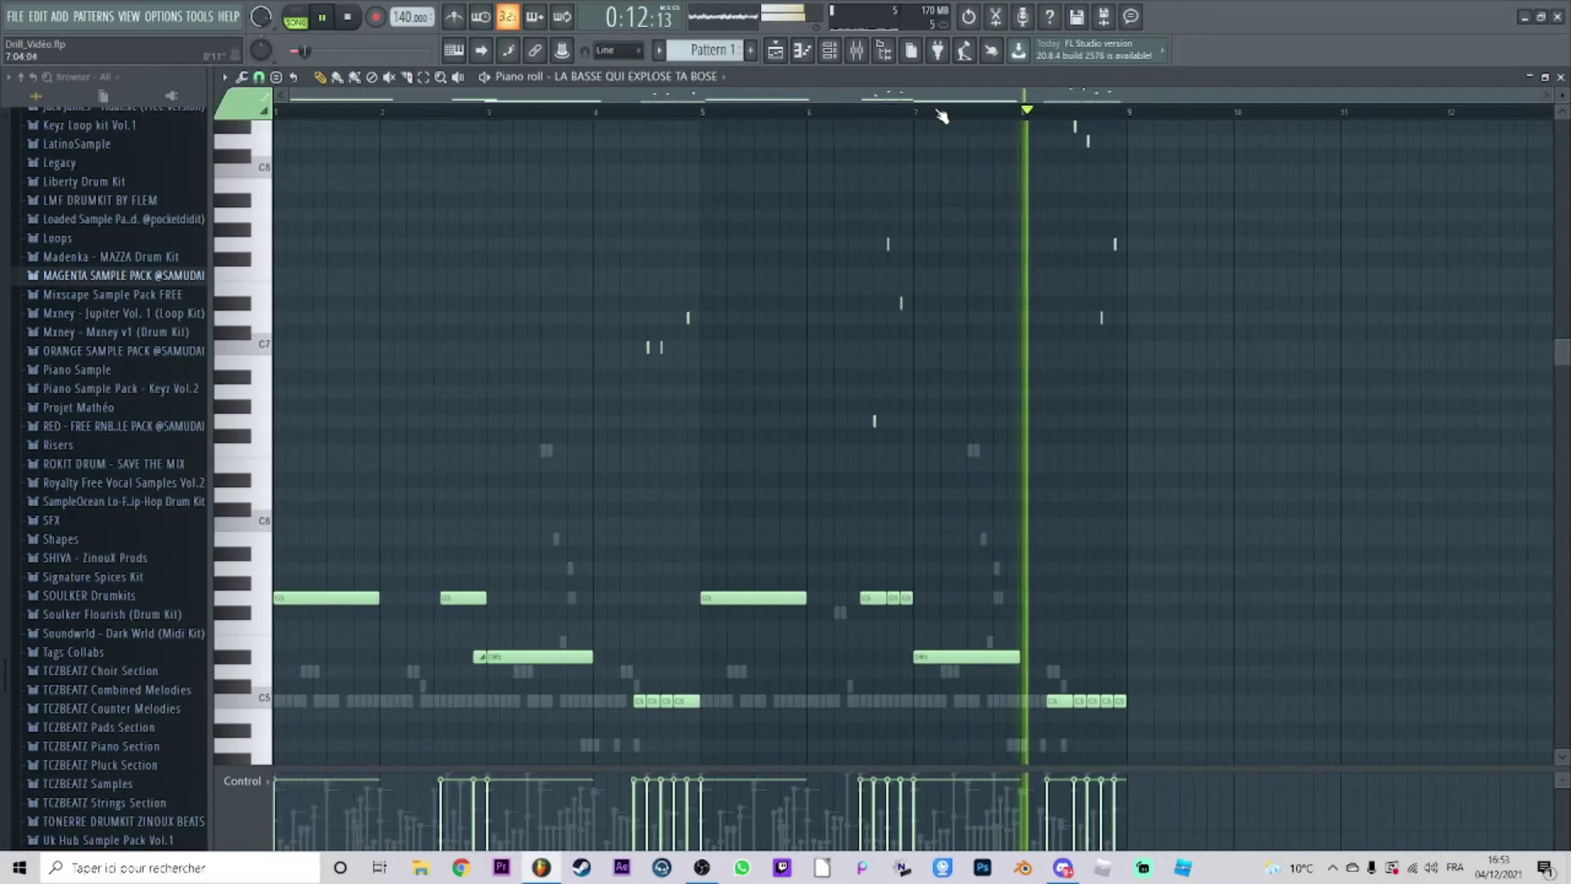
Show note pan for the bass and pan the bar 4 bass notes alternately right and left.
scroll(818, 344, up, 1)
click(260, 783)
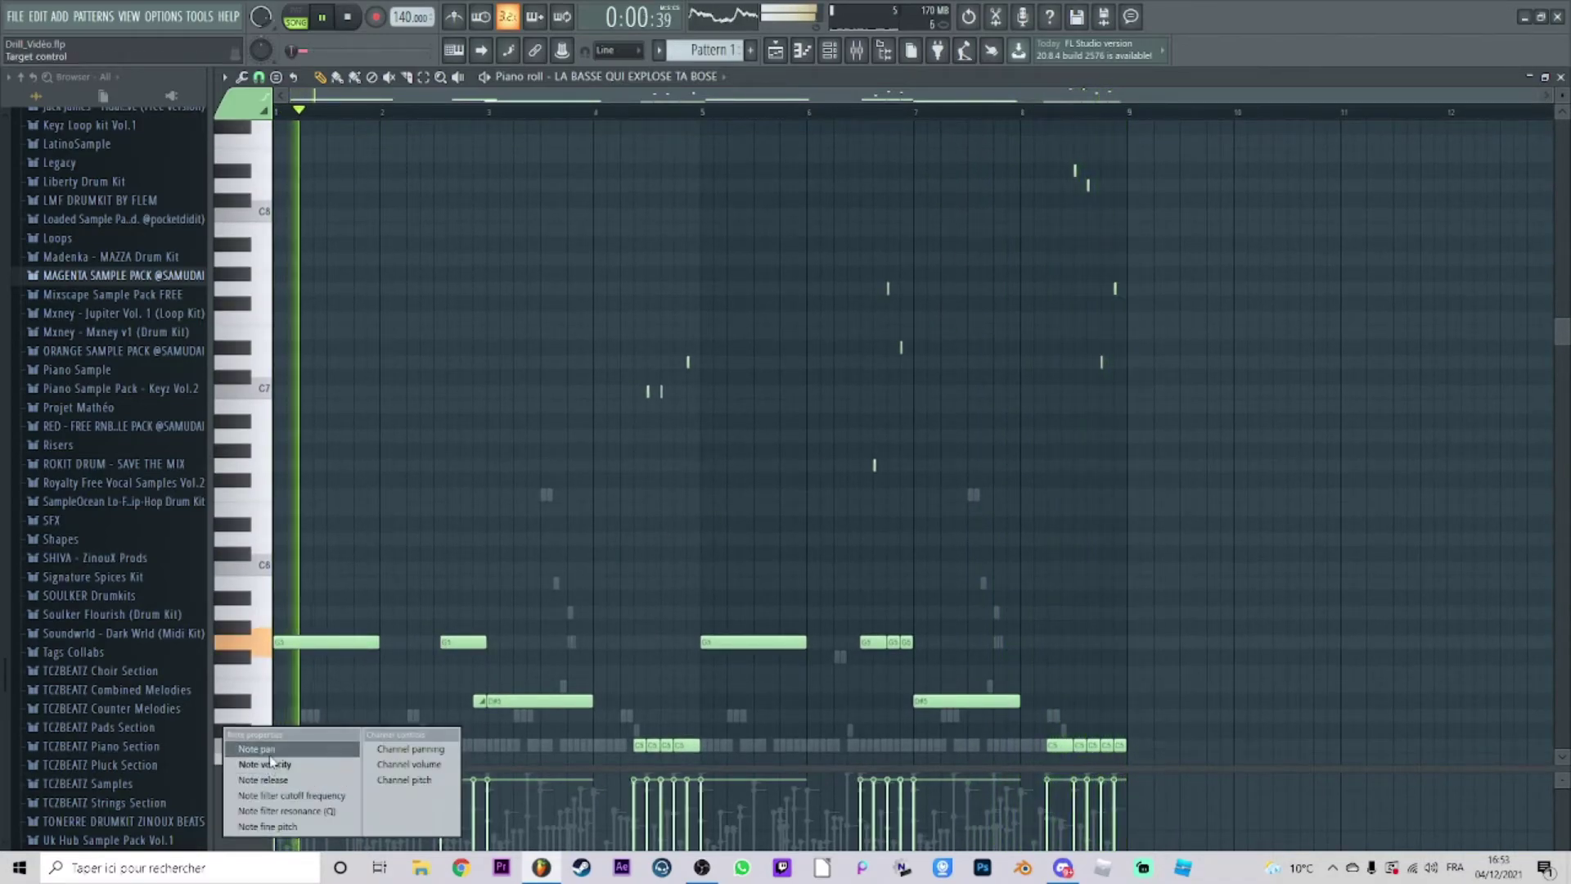
click(278, 767)
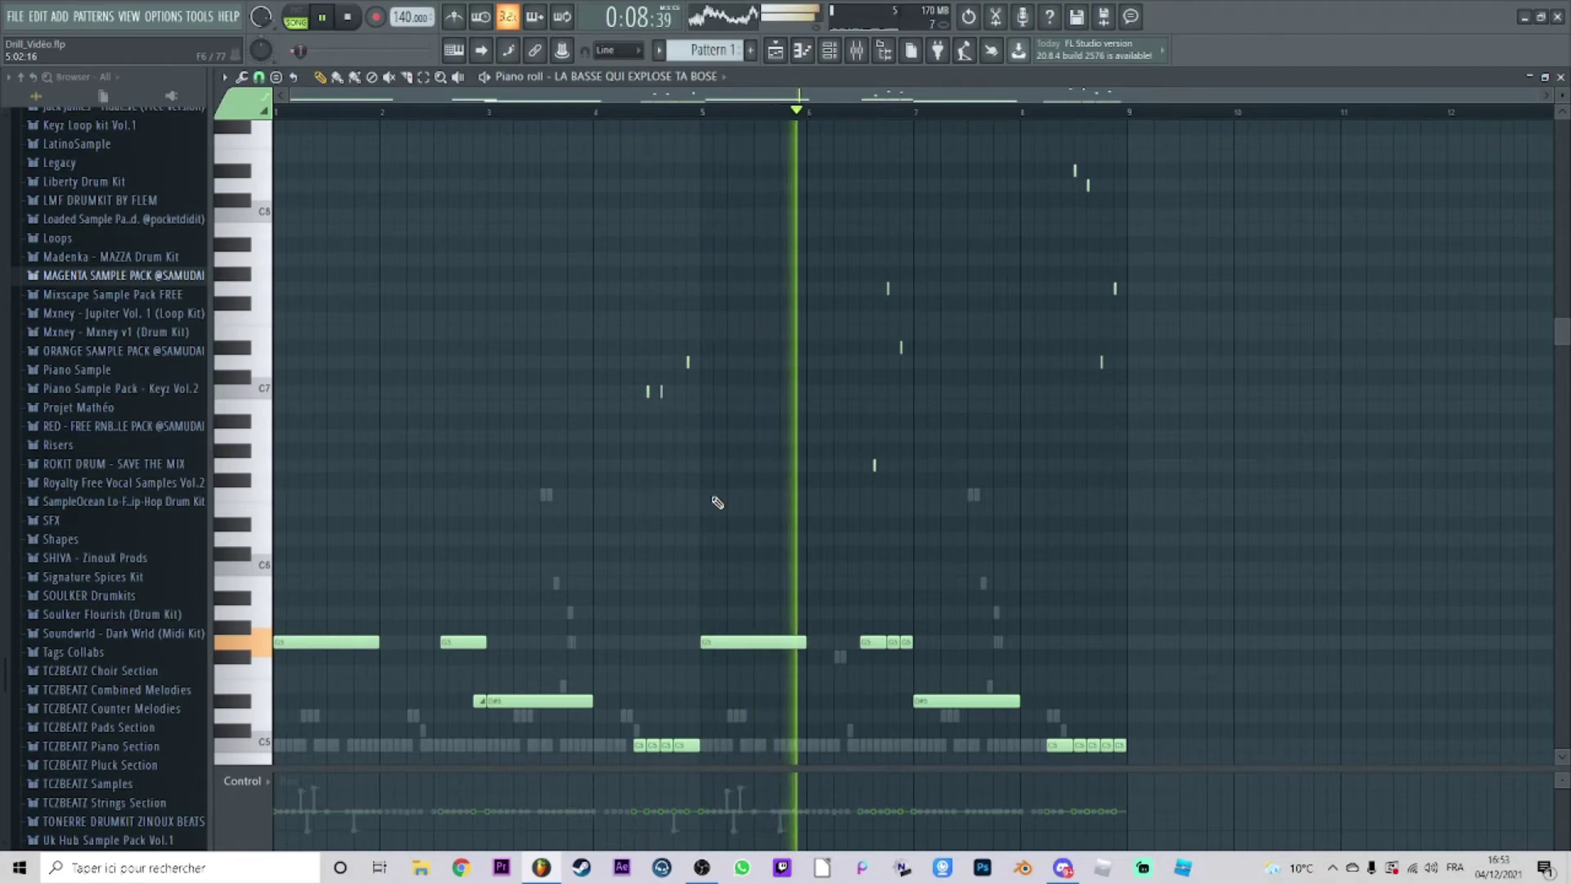
click(616, 107)
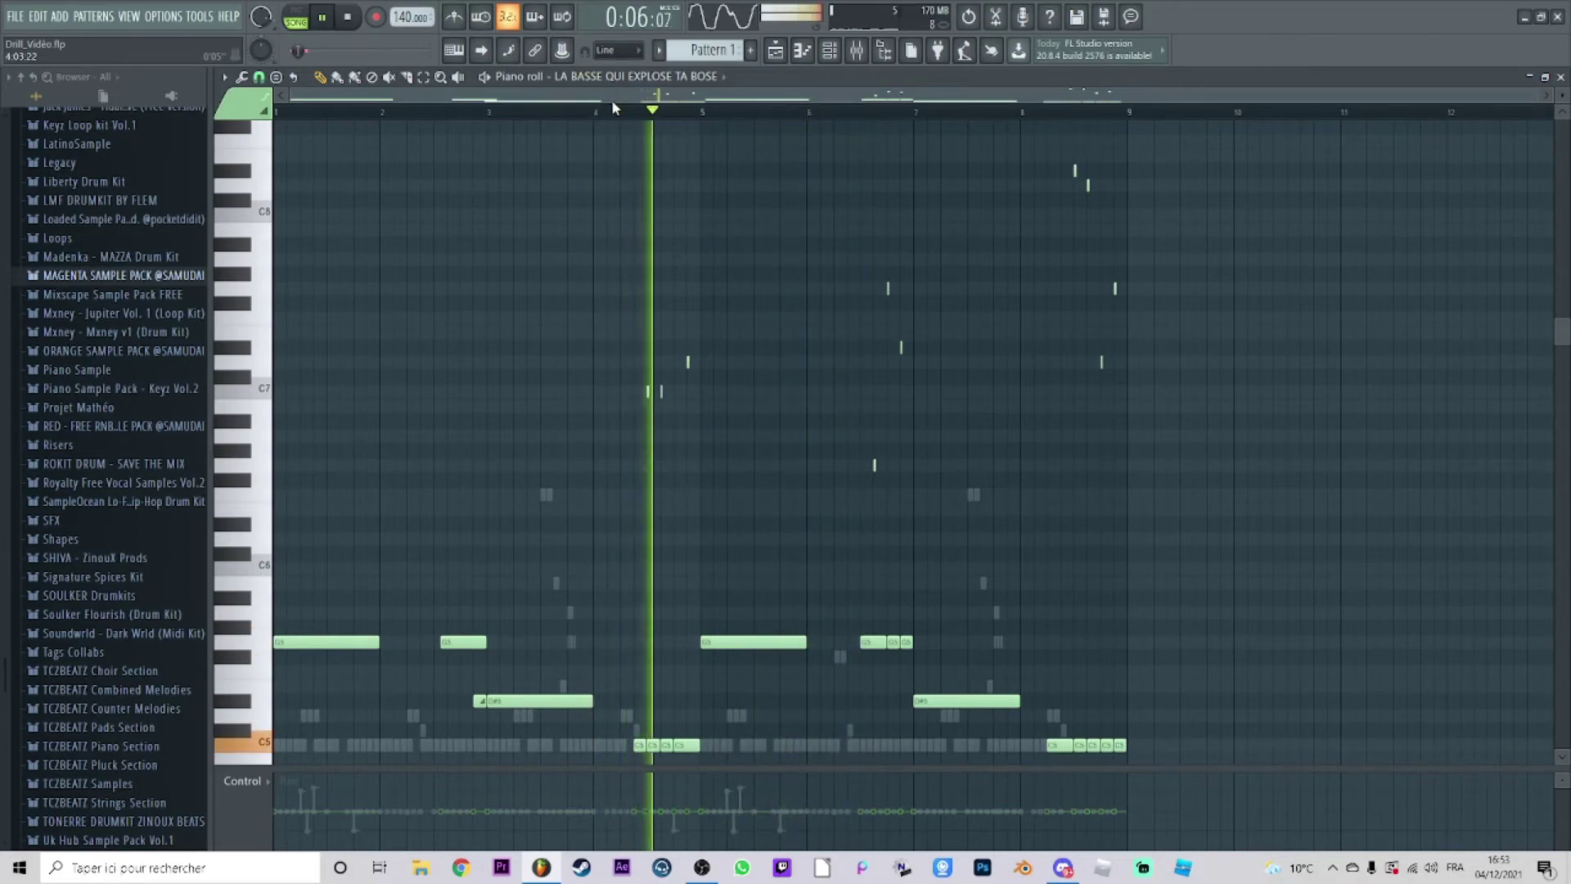
click(699, 110)
scroll(694, 622, up, 3)
key(space)
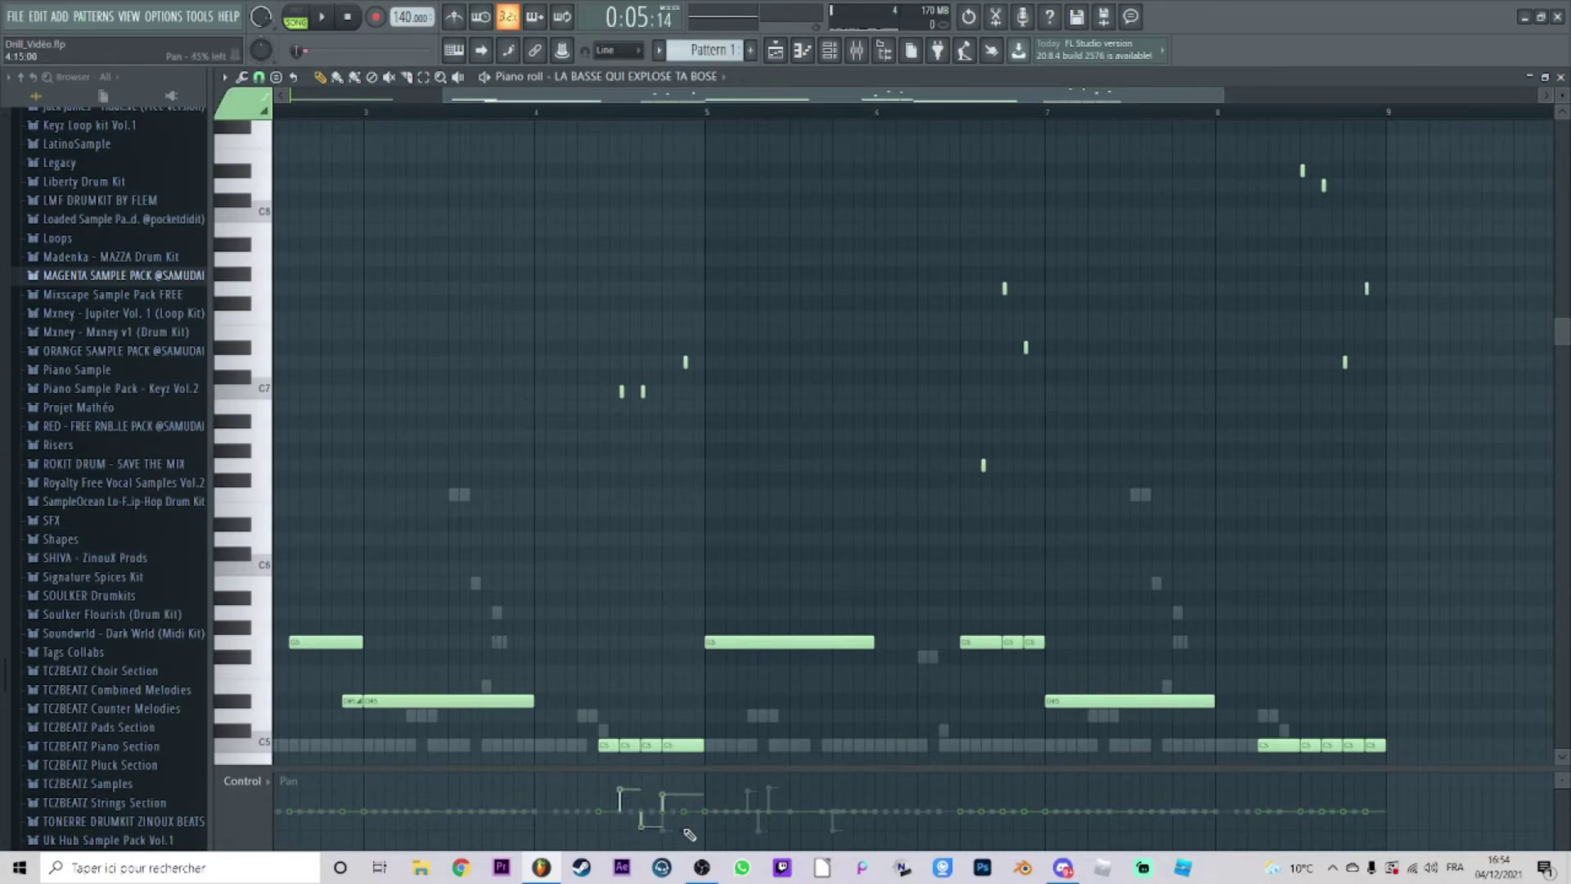
drag(646, 99, 661, 99)
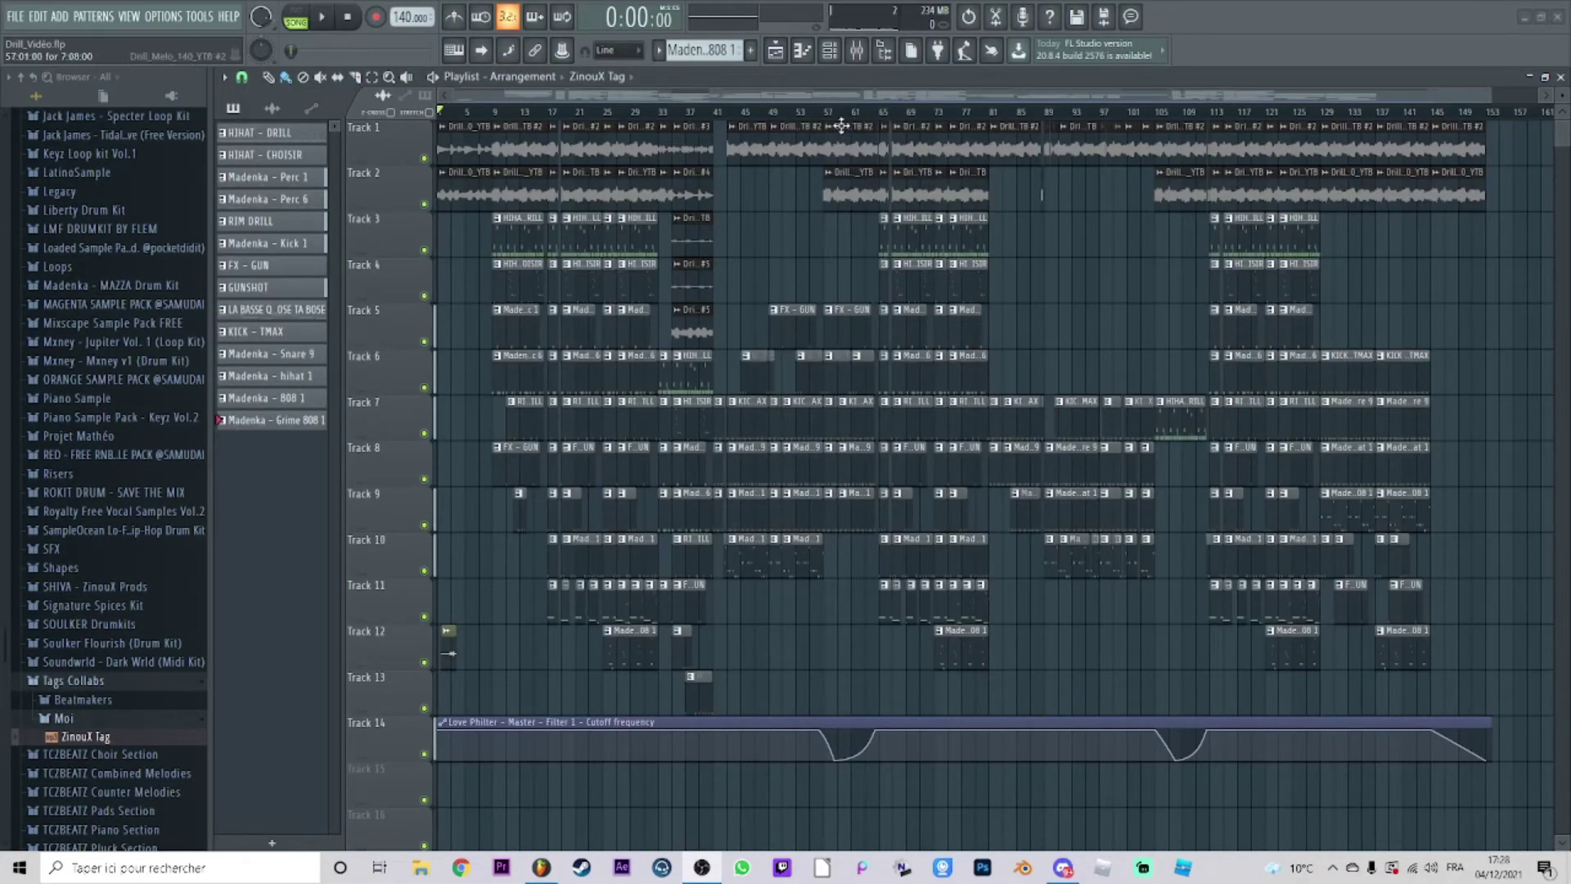
Play through the full arrangement and examine the melody, drum, bass, tag and filter cutoff automation clips across the 14 tracks.
scroll(840, 131, down, 3)
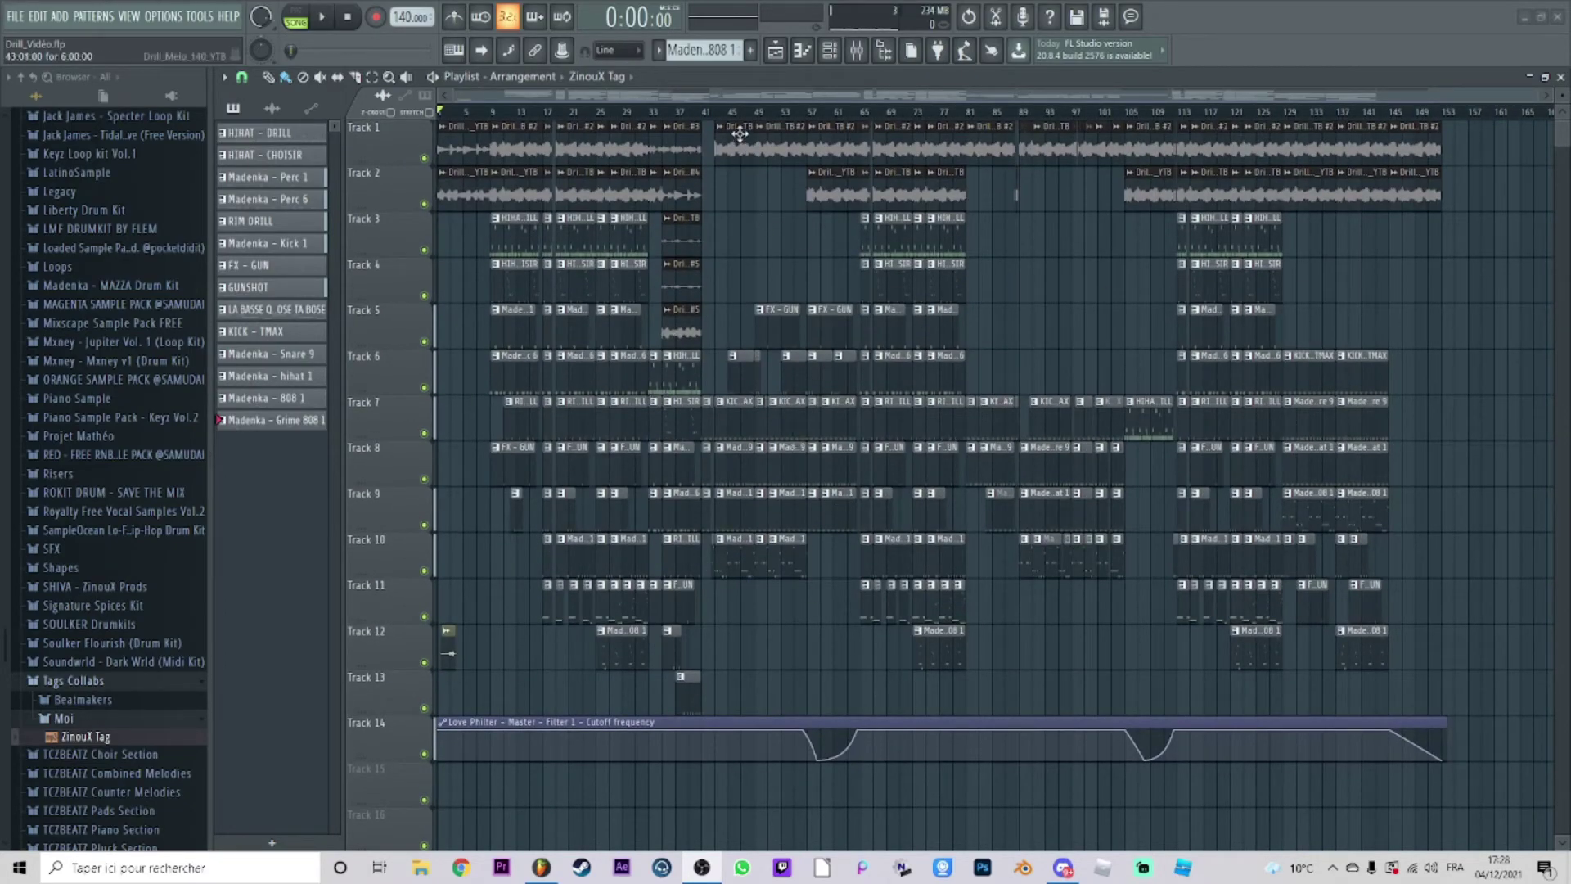
scroll(761, 123, up, 5)
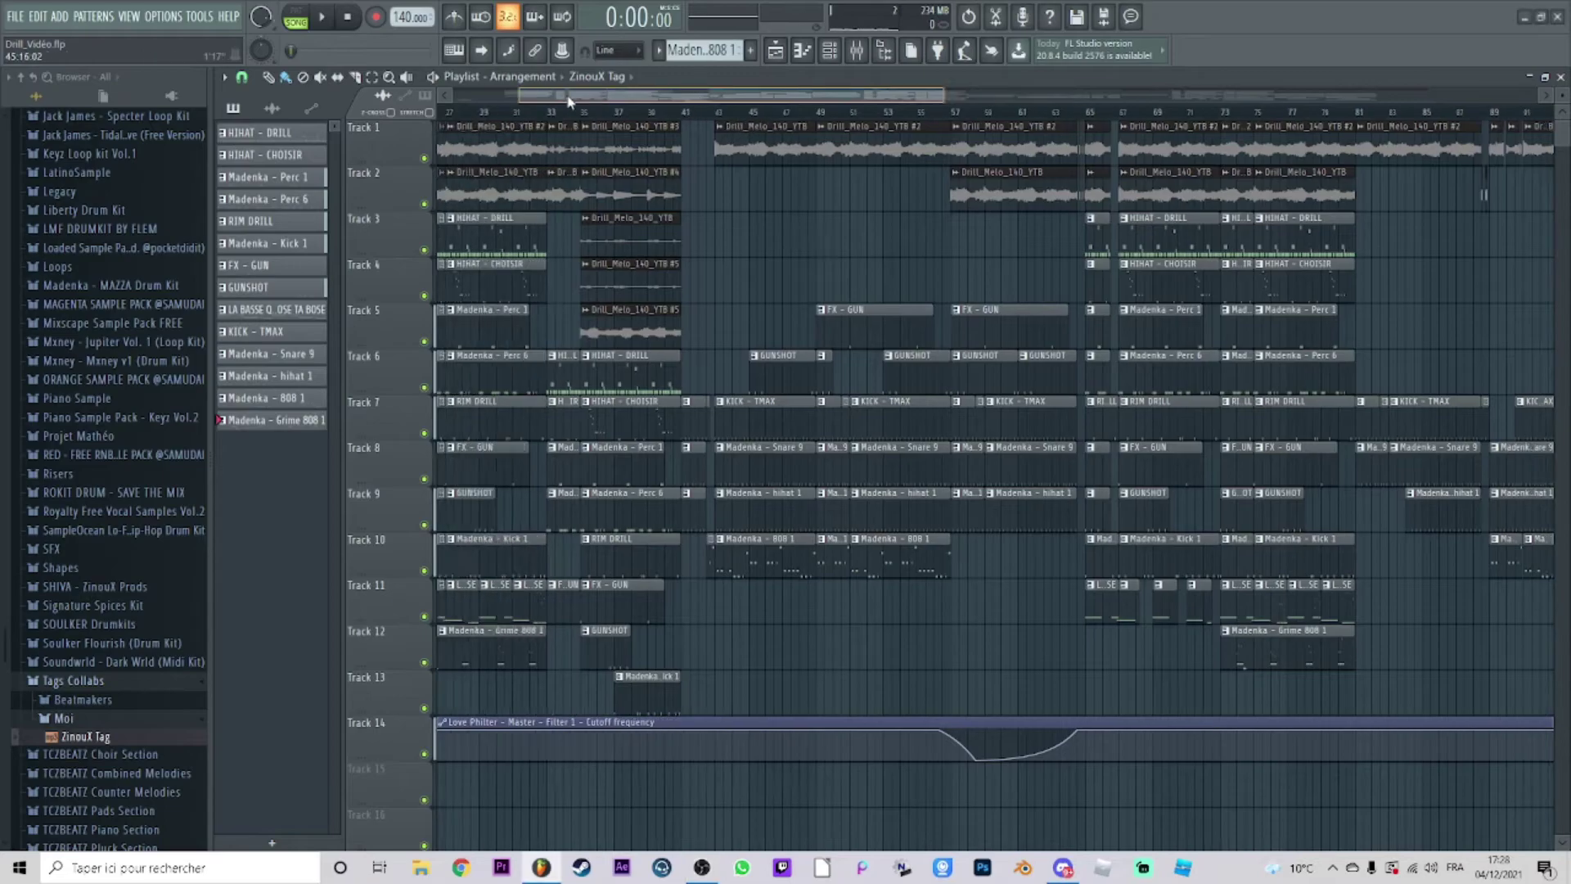
scroll(508, 122, down, 5)
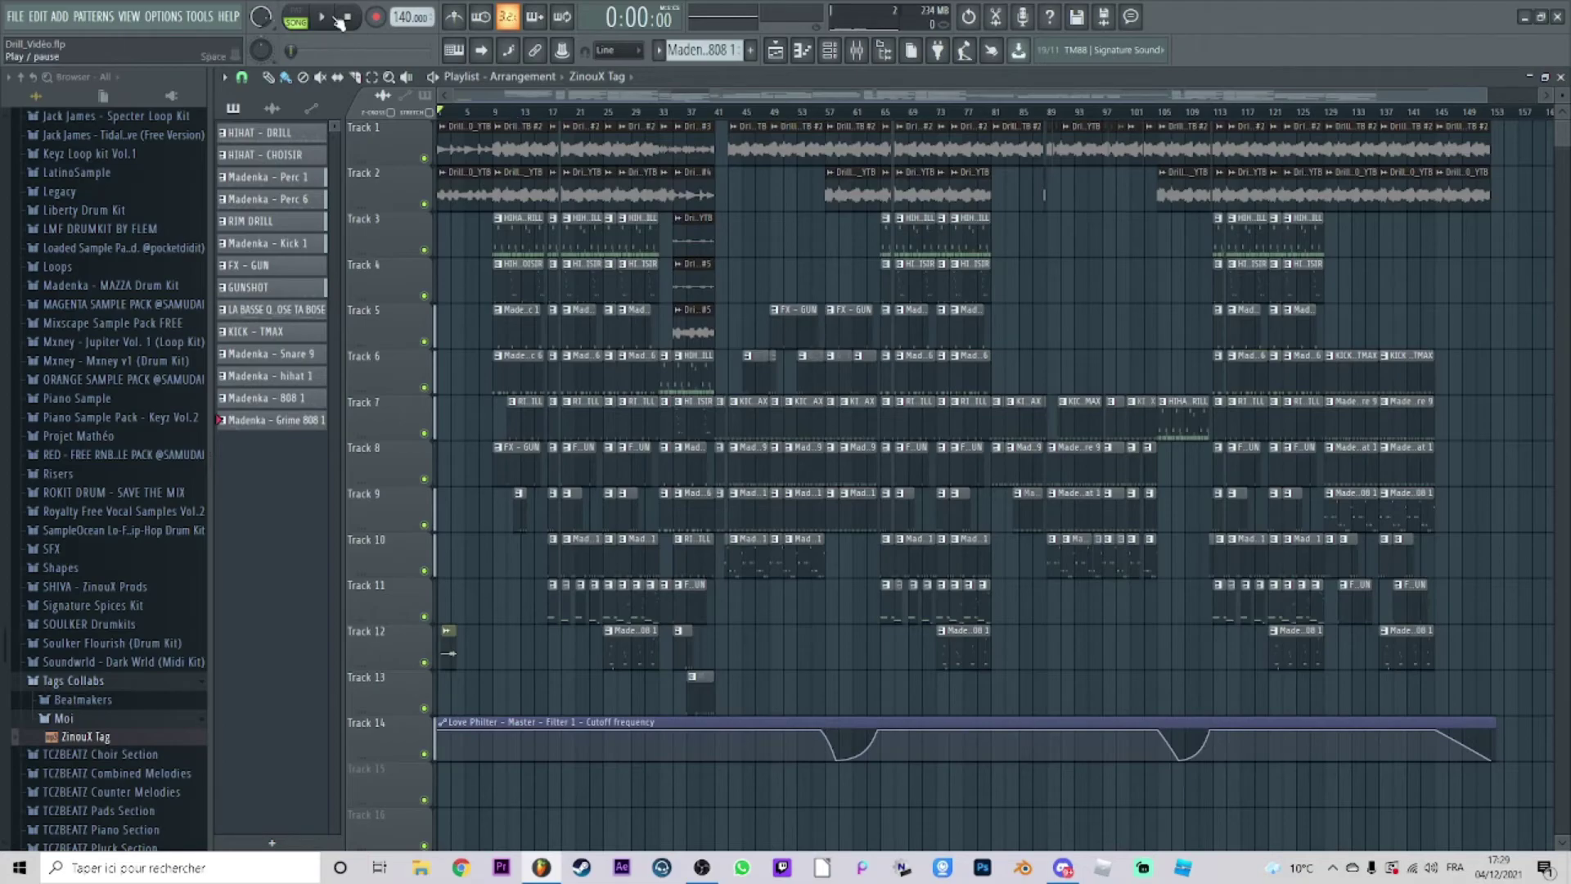
scroll(524, 121, up, 2)
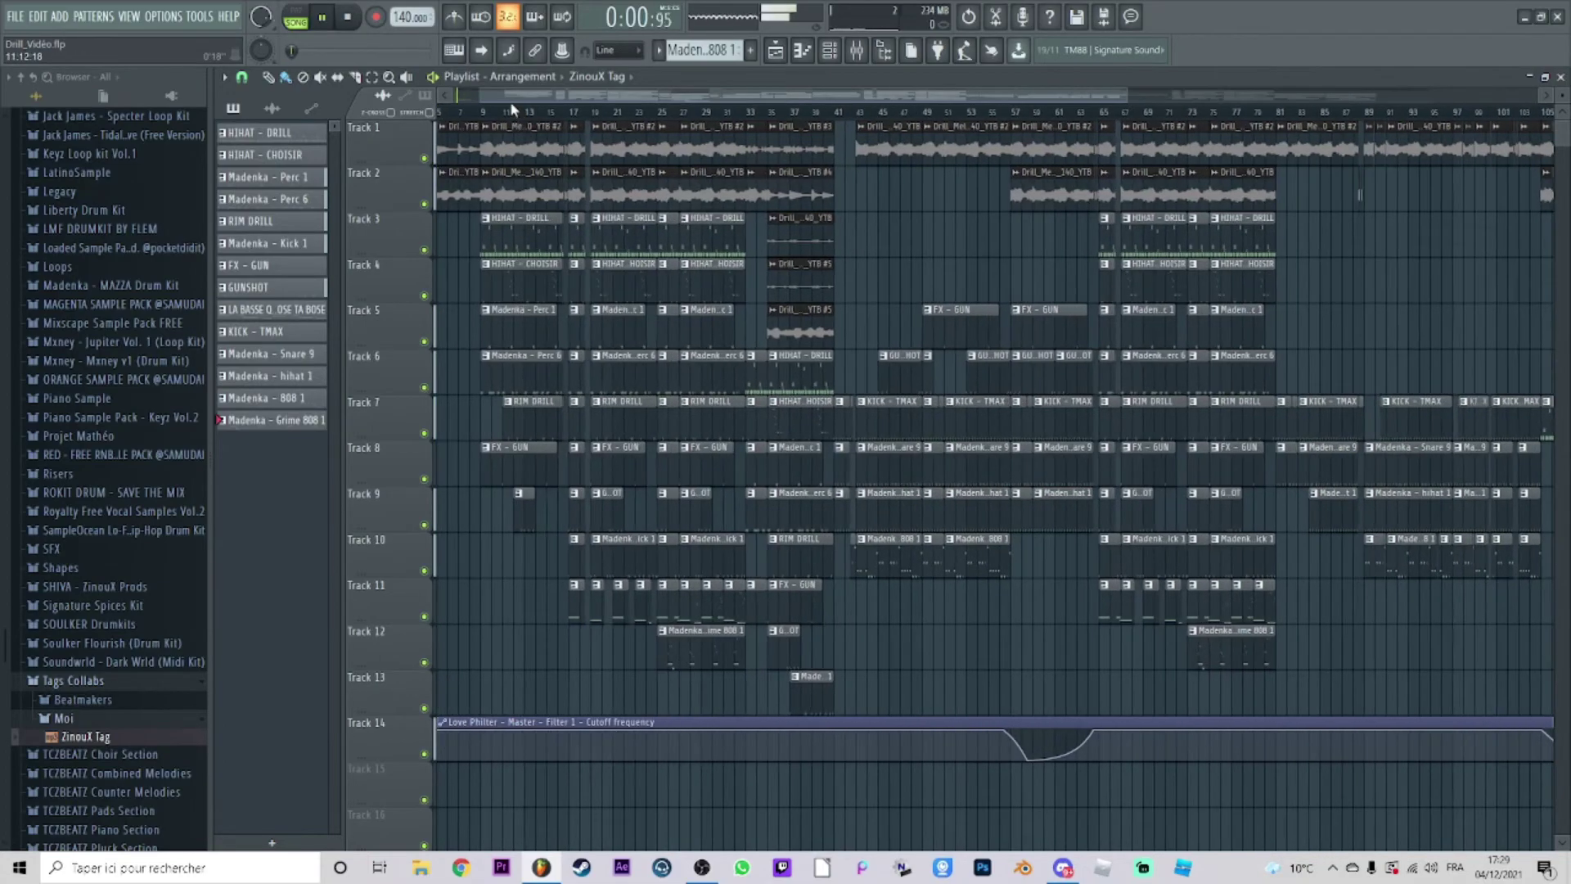
scroll(482, 111, up, 1)
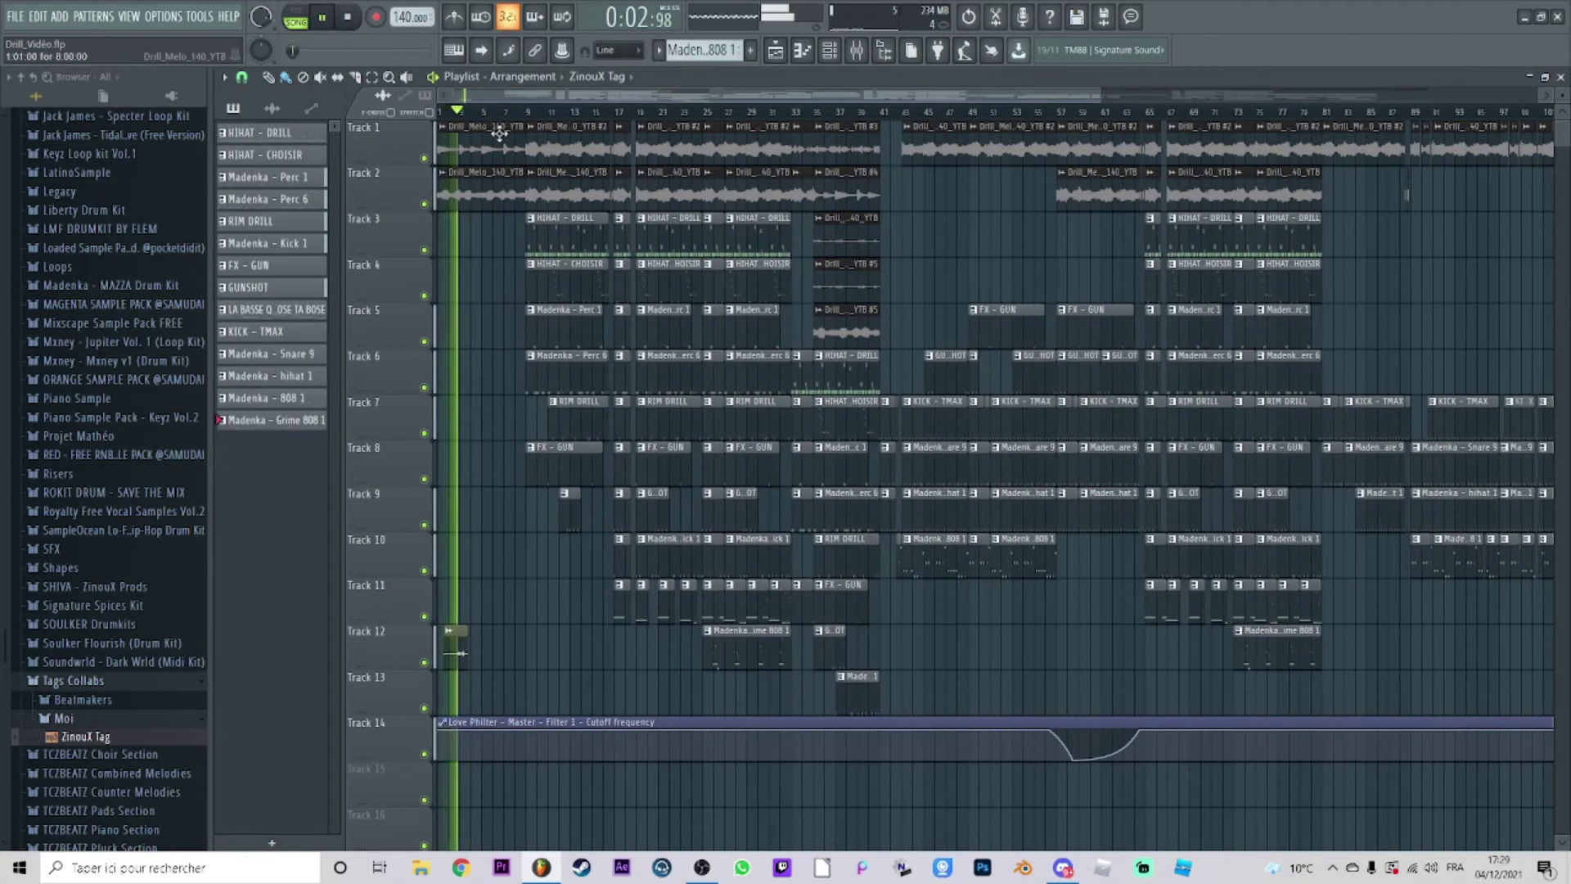
scroll(528, 121, down, 2)
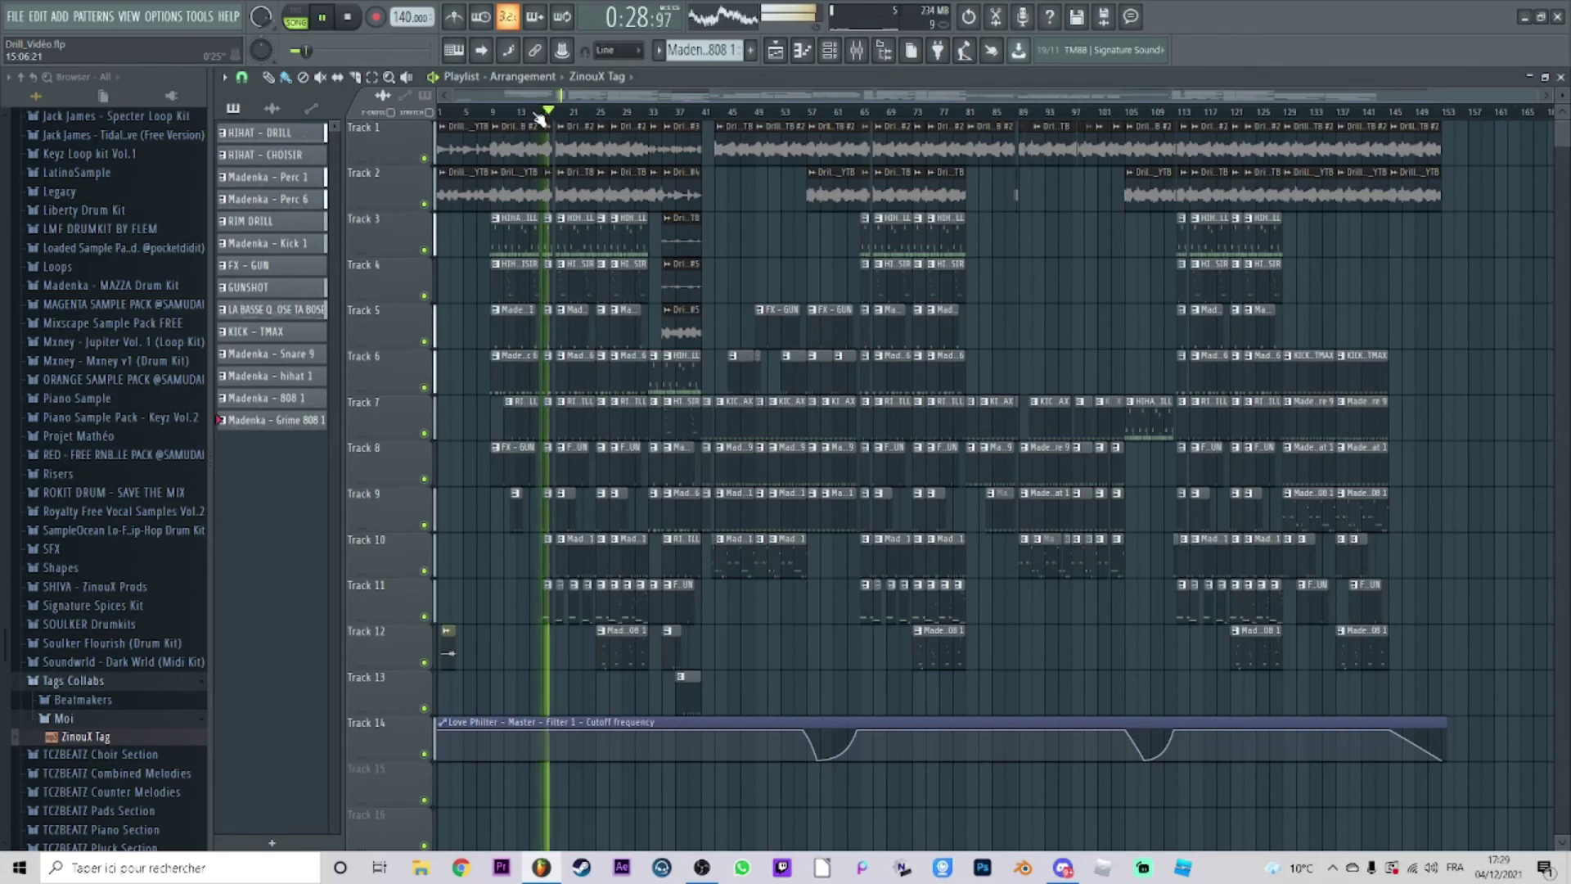
scroll(542, 115, up, 6)
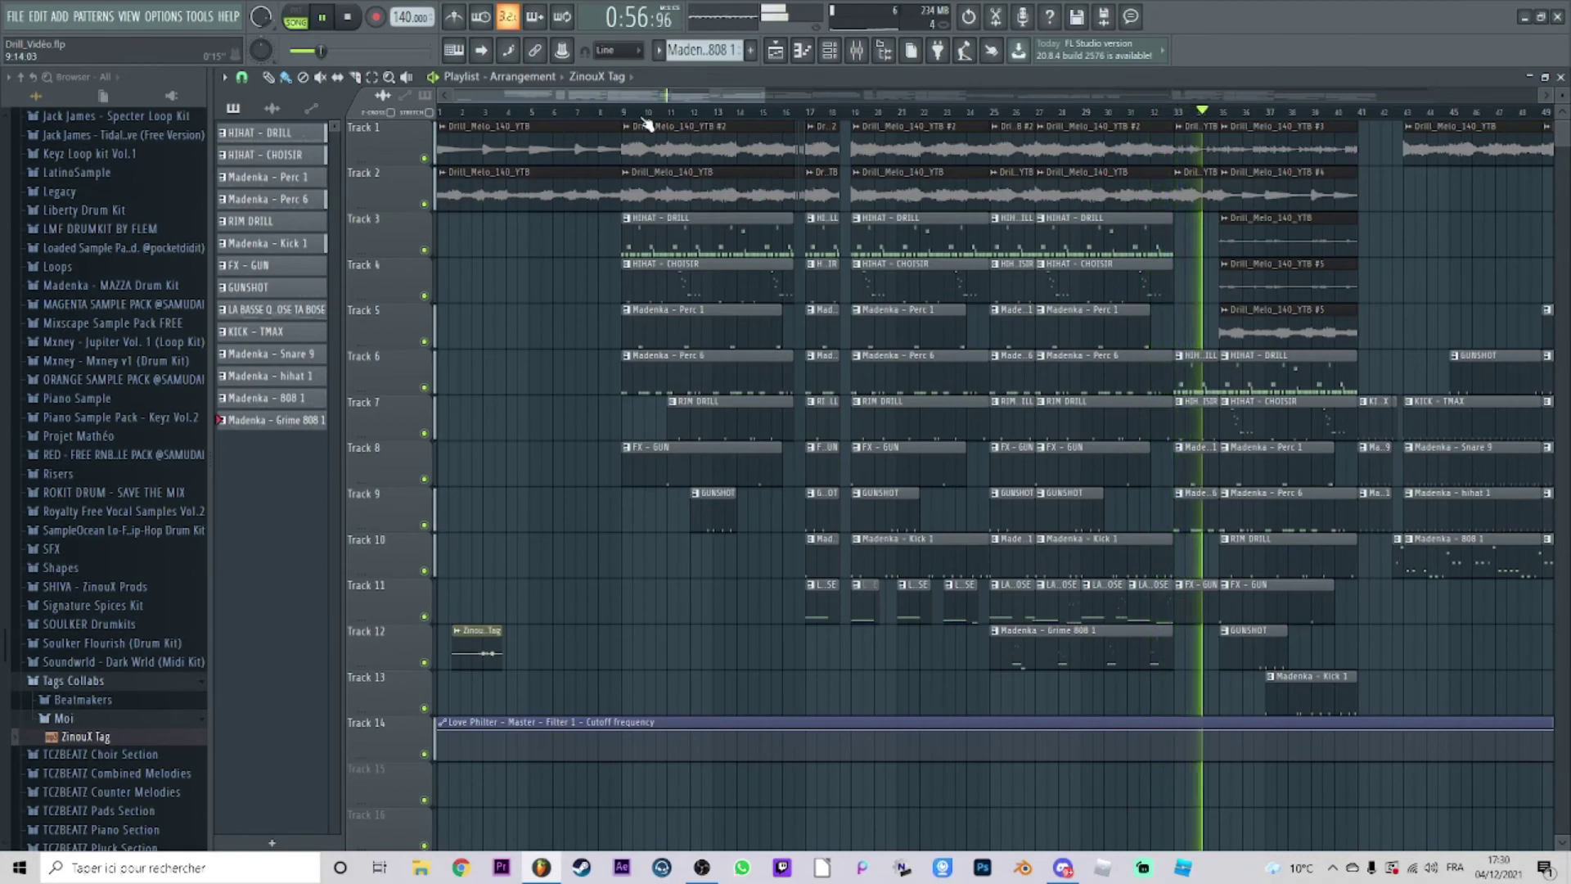
drag(705, 98, 842, 112)
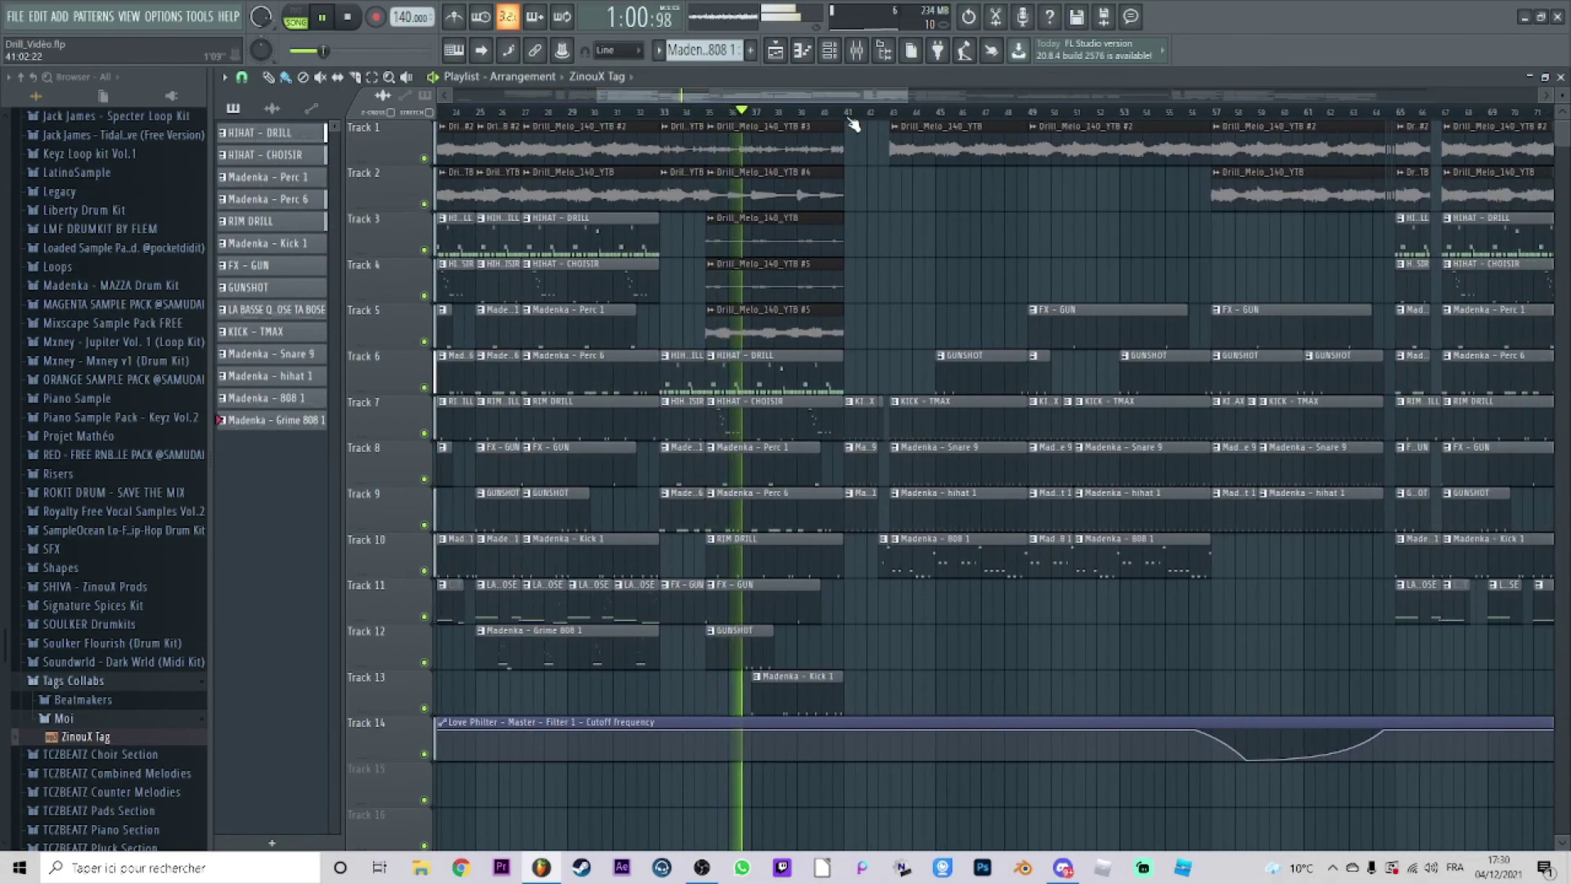